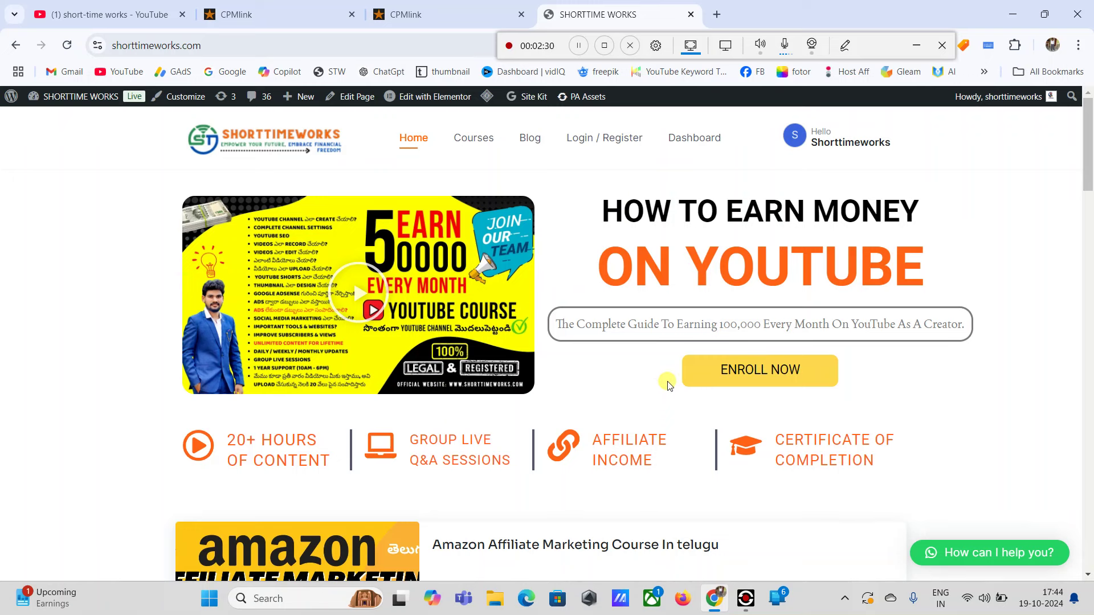
Switch to the CPMlink tab and choose GET STARTED on the 'Shorten Your Links' homepage
click(265, 14)
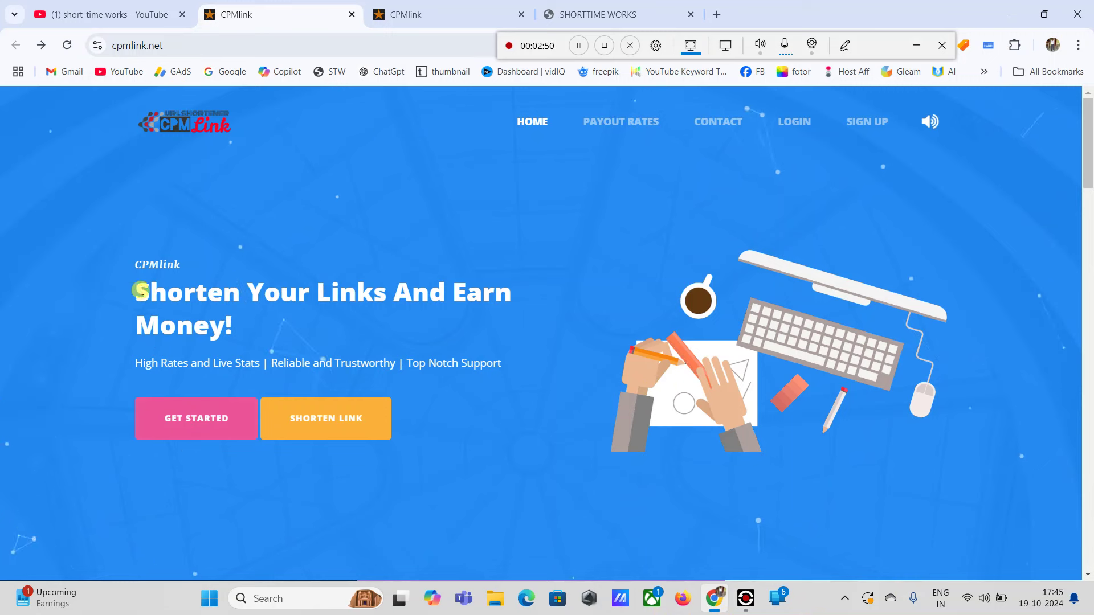
drag(136, 291, 433, 324)
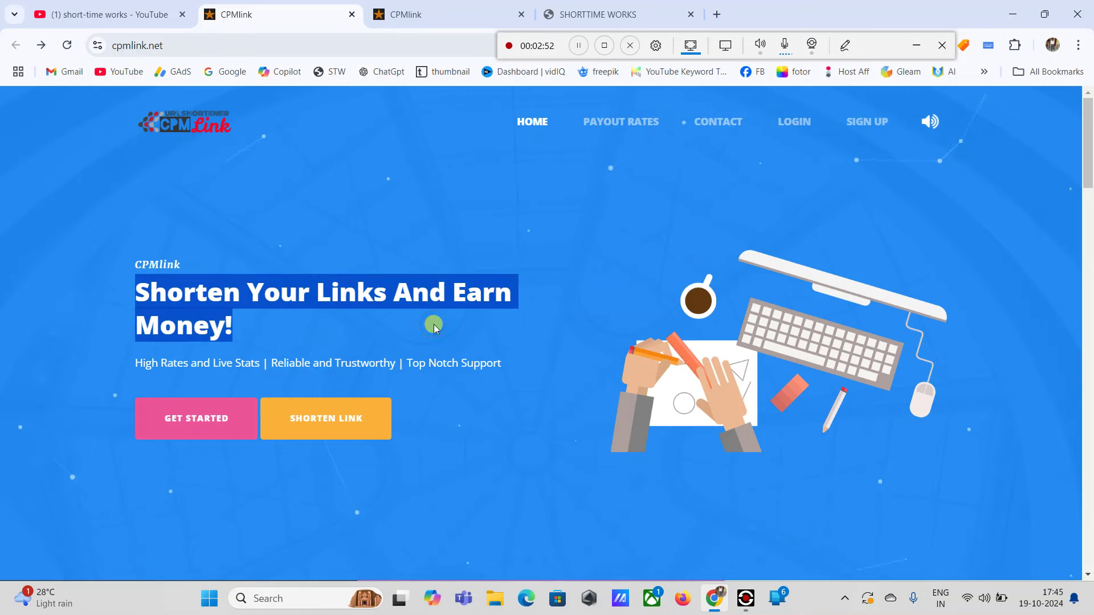
click(433, 328)
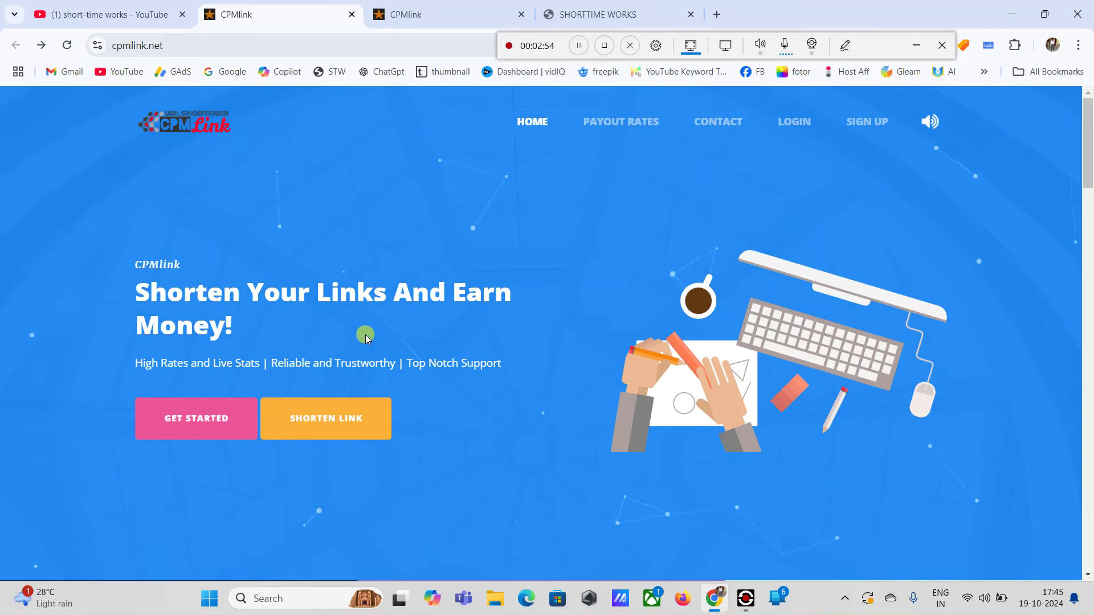
click(845, 45)
drag(274, 114, 208, 402)
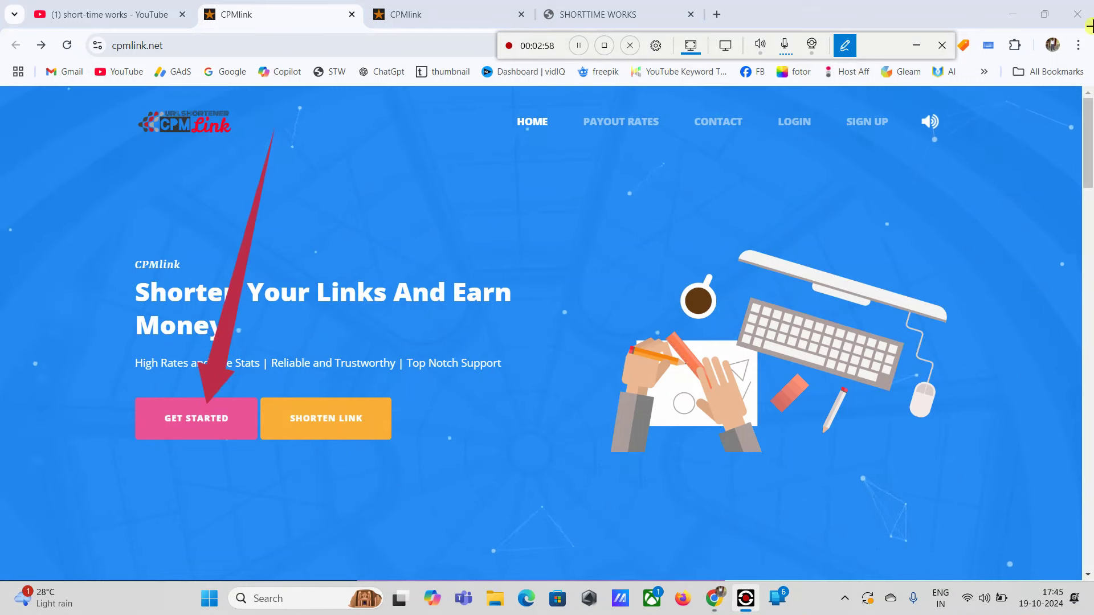
click(846, 45)
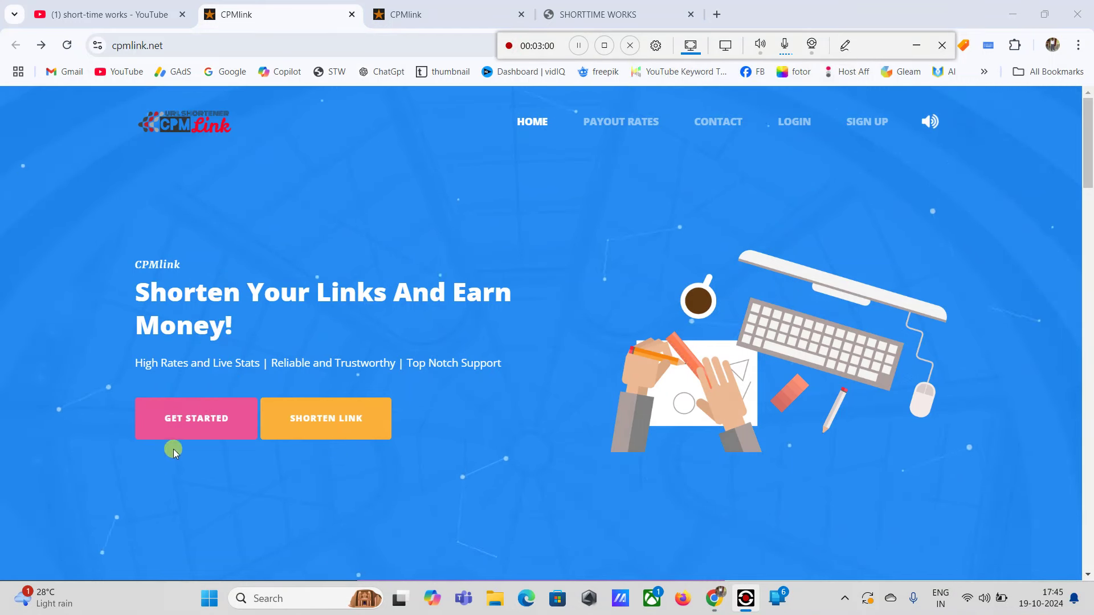
click(176, 422)
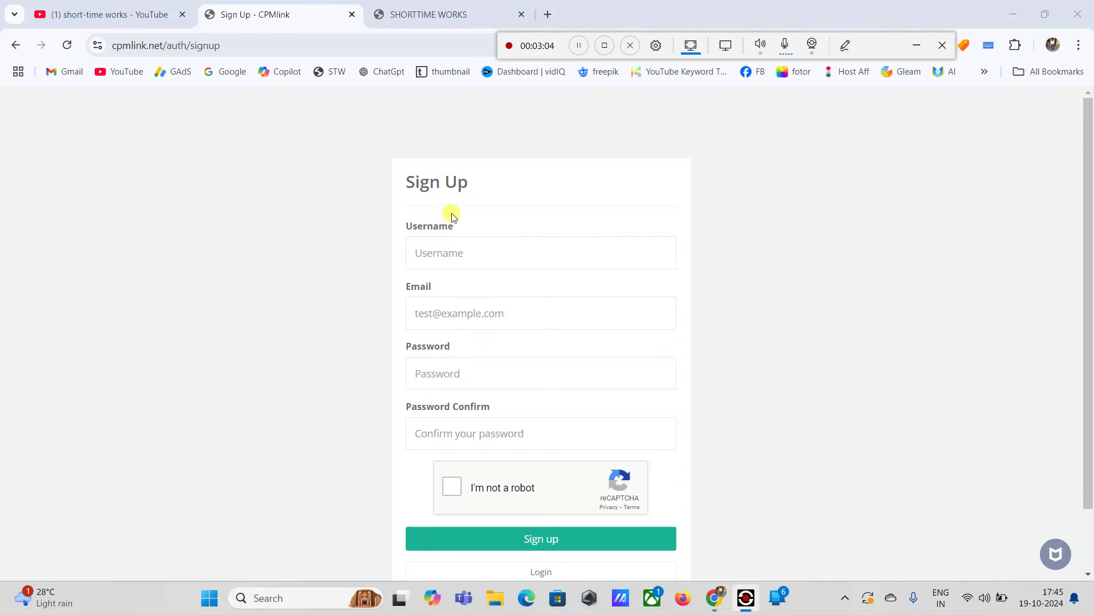
Fill the sign-up email field with the first saved address from autofill
click(444, 253)
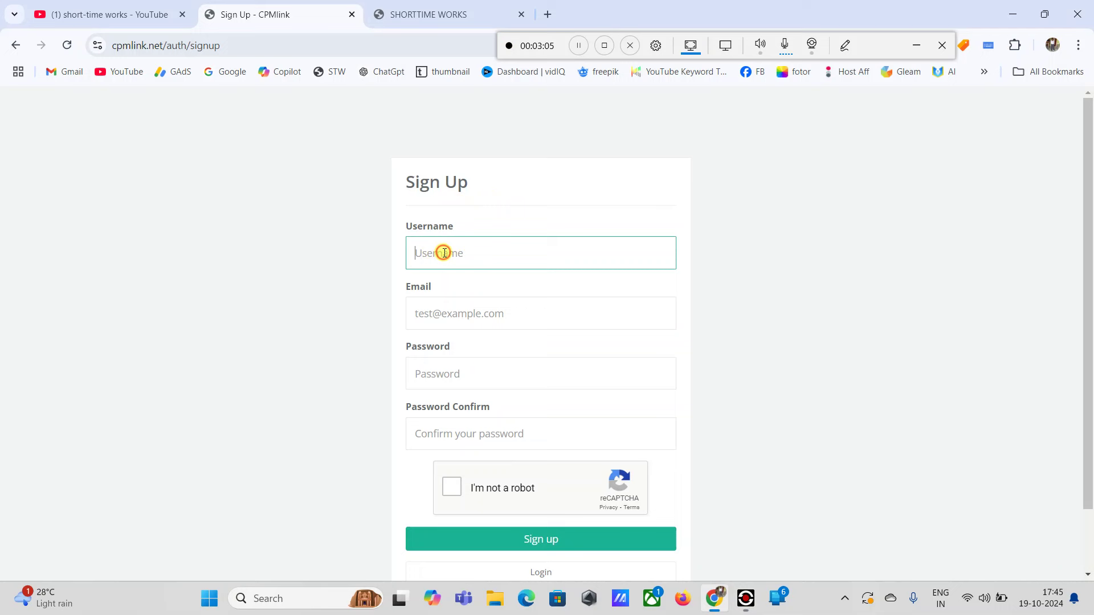
click(434, 316)
click(434, 374)
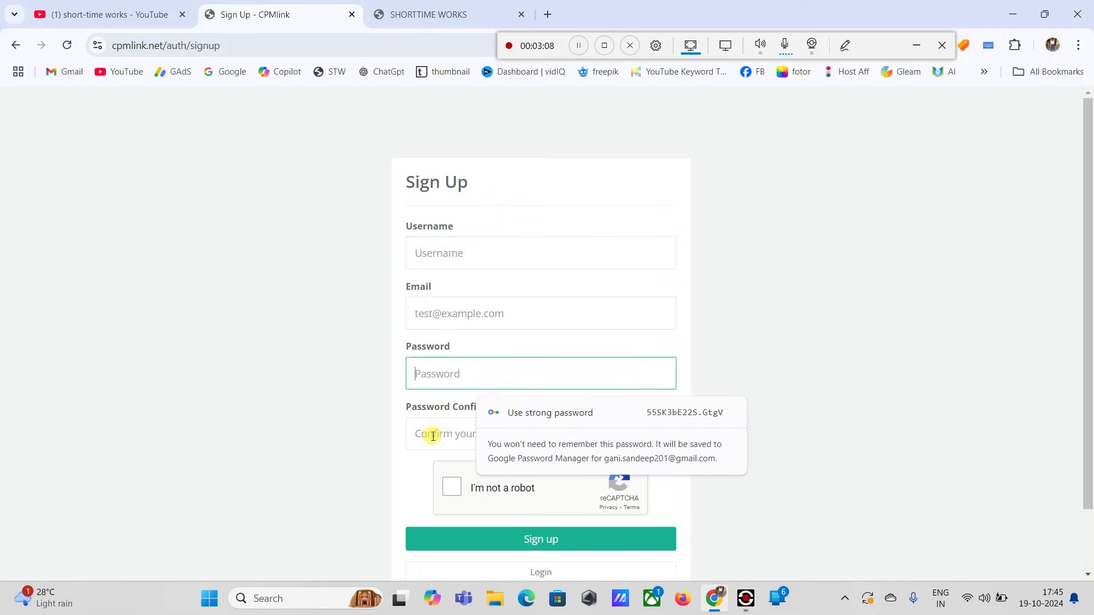
click(429, 433)
click(329, 419)
click(428, 255)
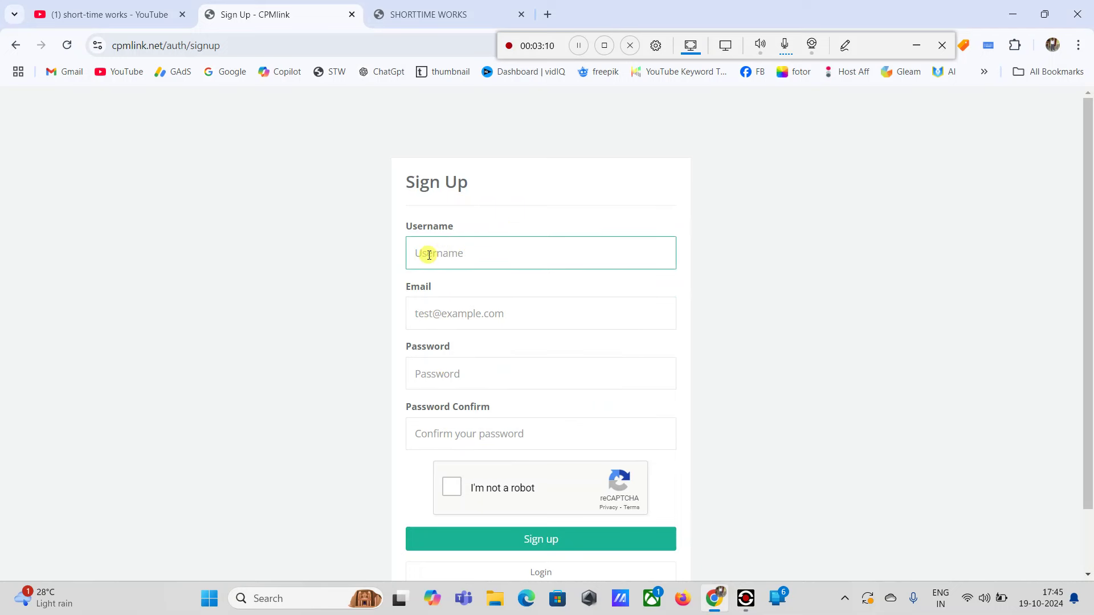
click(449, 317)
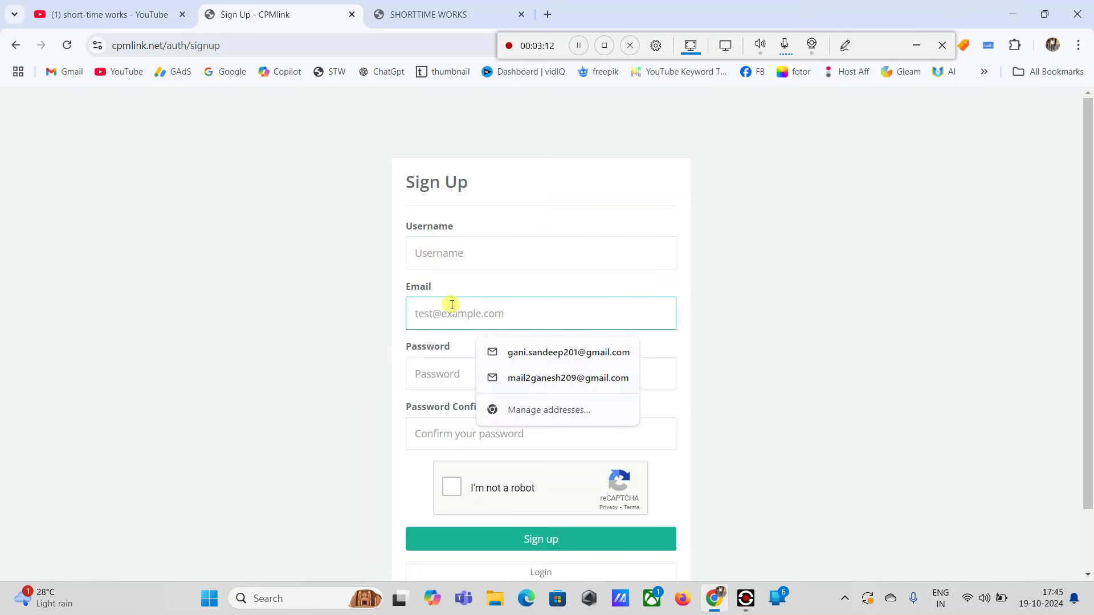
click(535, 345)
Copy the email address into the Username field as well
drag(559, 315, 385, 312)
right_click(453, 312)
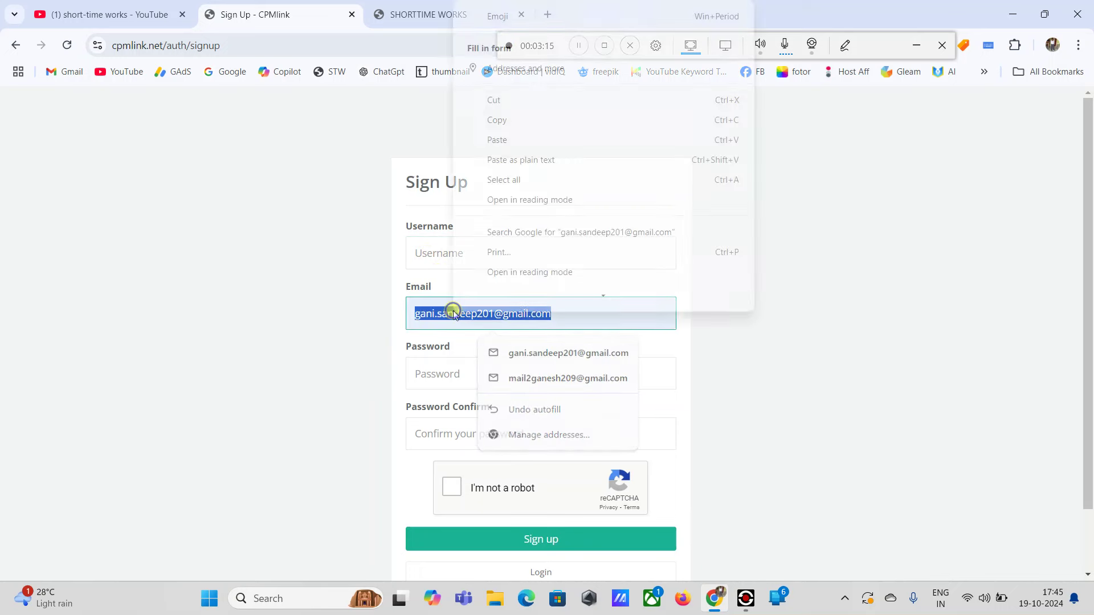
click(490, 120)
right_click(450, 254)
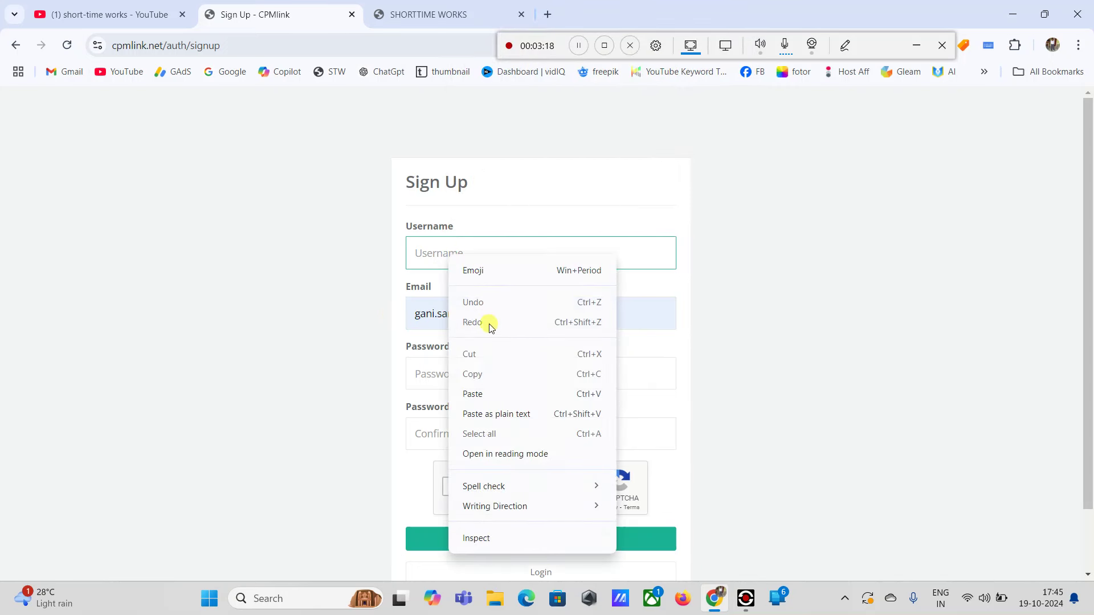
click(481, 393)
click(360, 266)
Accept Chrome's suggested strong password for both password fields
scroll(360, 266, down, 2)
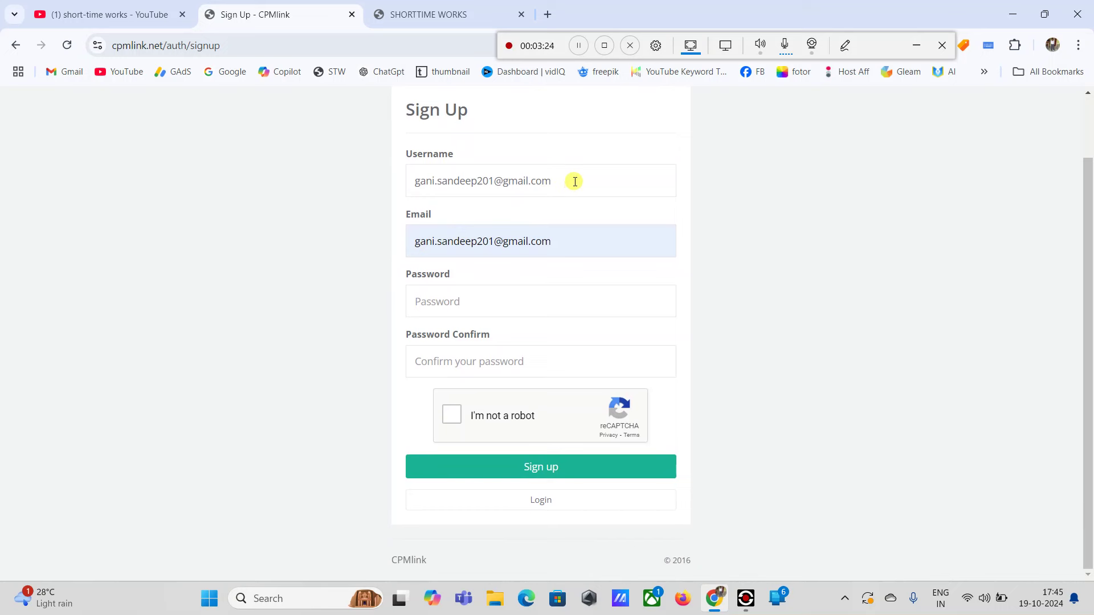
click(450, 305)
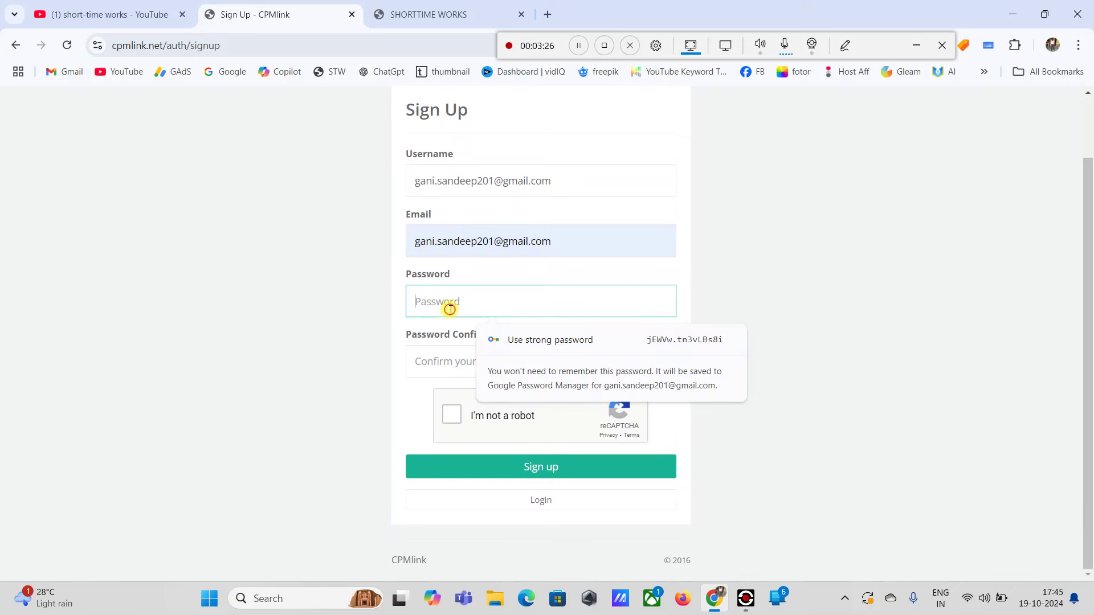
click(582, 345)
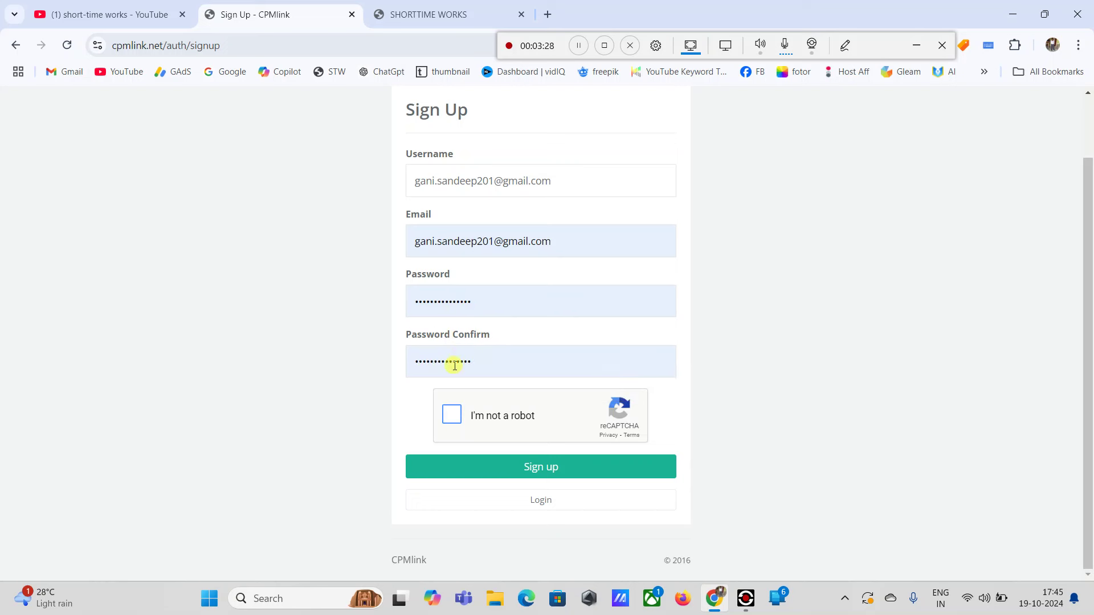
click(412, 300)
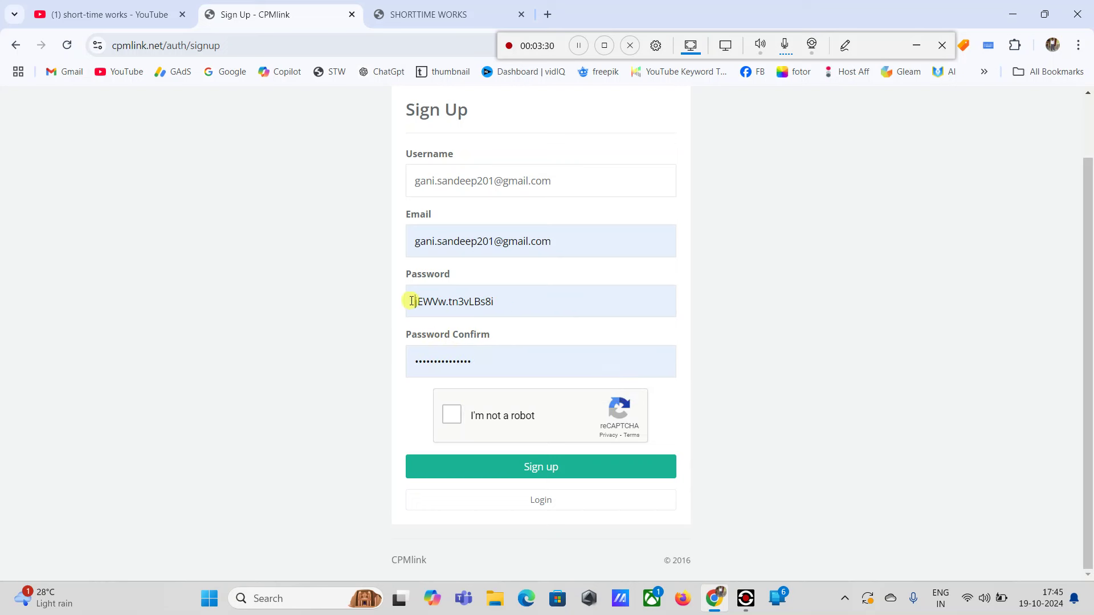
drag(412, 300, 525, 299)
click(151, 311)
Tick the reCAPTCHA 'I'm not a robot' check
click(845, 45)
drag(549, 261, 456, 409)
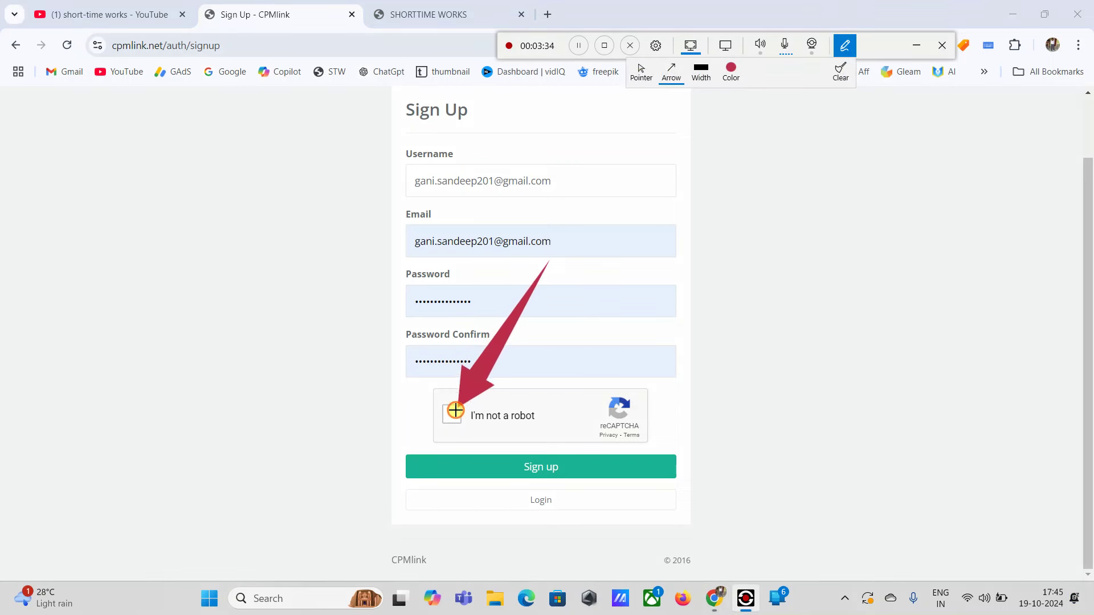
click(849, 48)
click(849, 49)
click(452, 414)
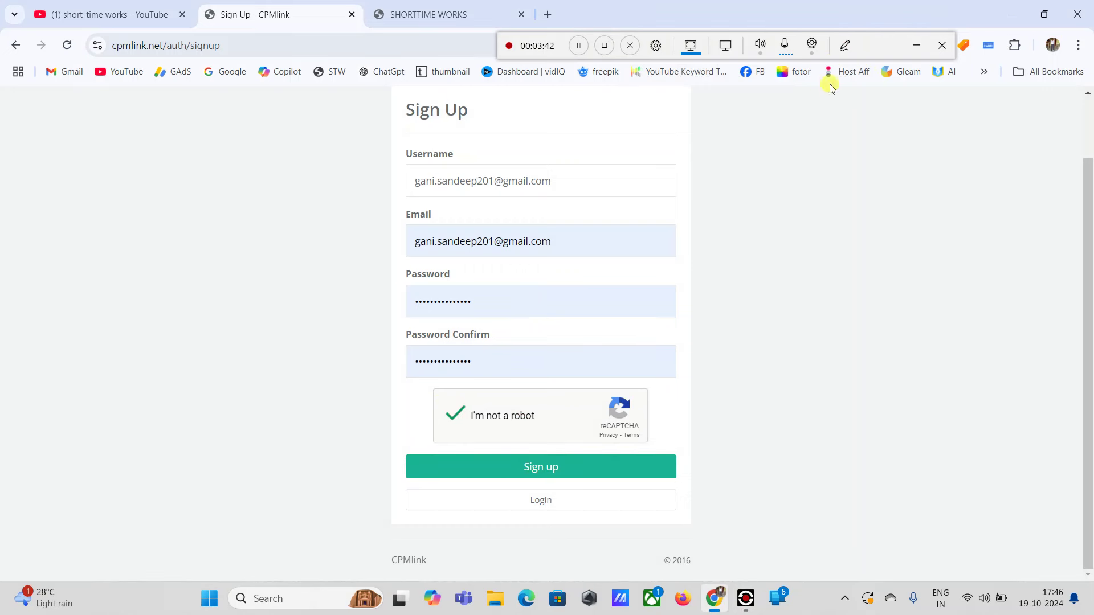
click(846, 45)
drag(786, 153, 530, 473)
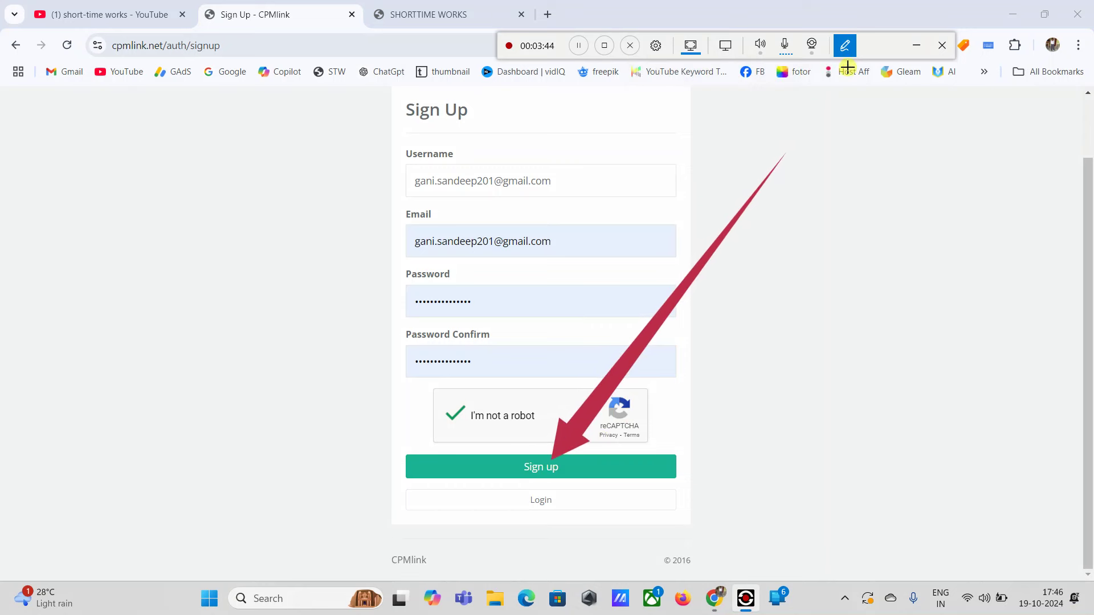
click(845, 45)
click(539, 477)
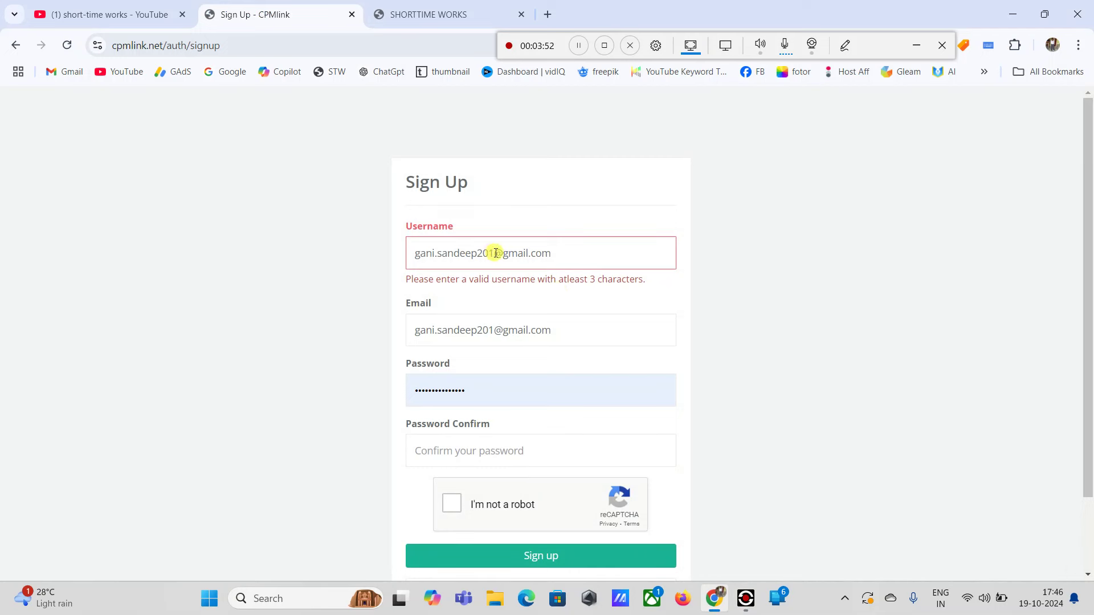
drag(494, 253, 581, 252)
key(BackSpace)
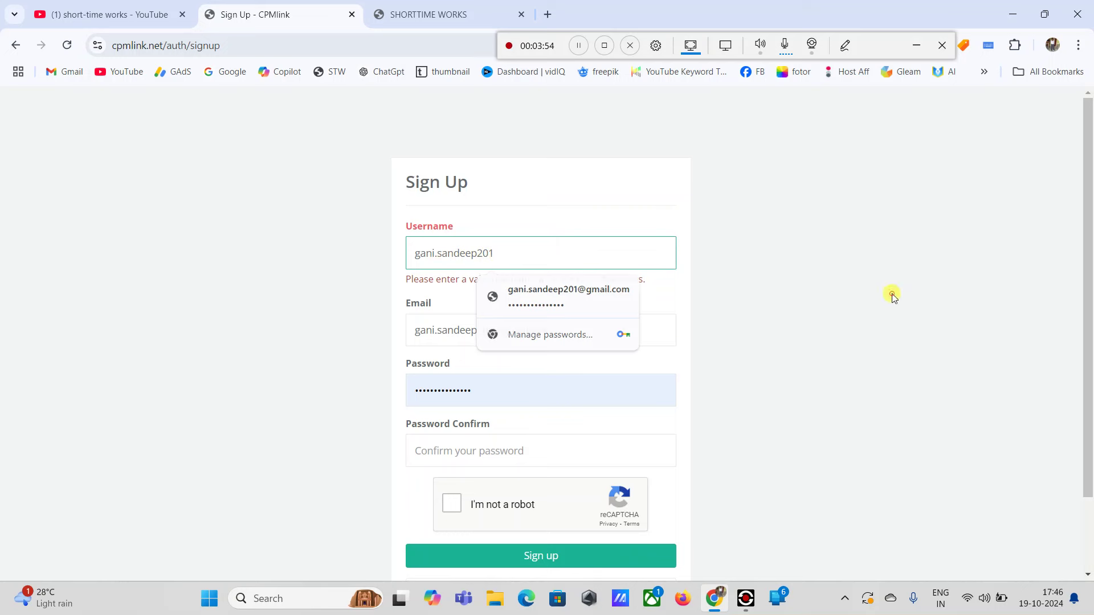
click(891, 293)
click(451, 511)
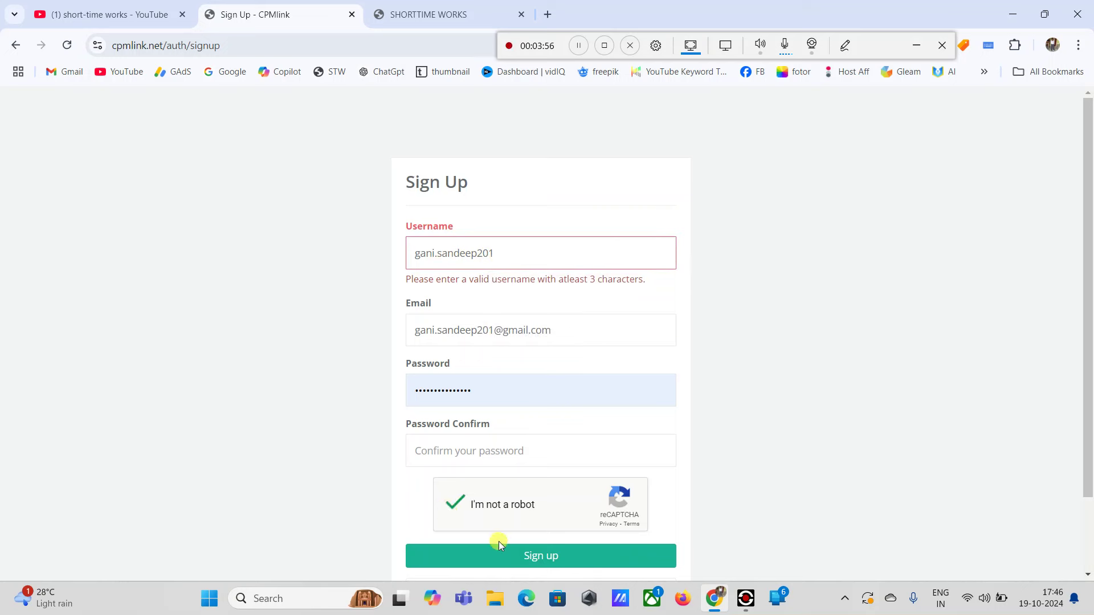
click(556, 563)
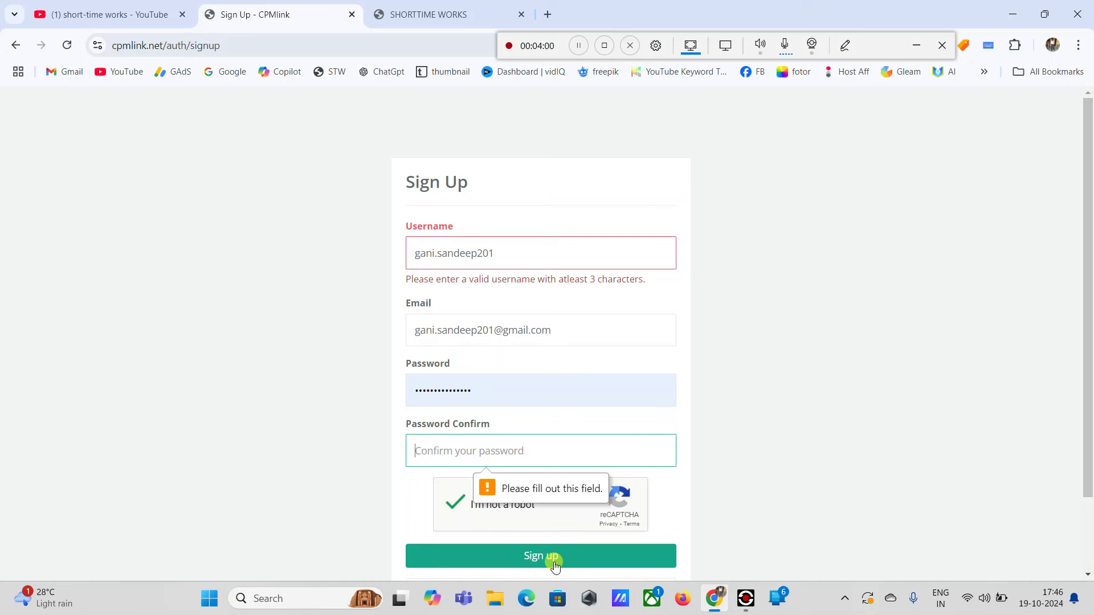
click(435, 254)
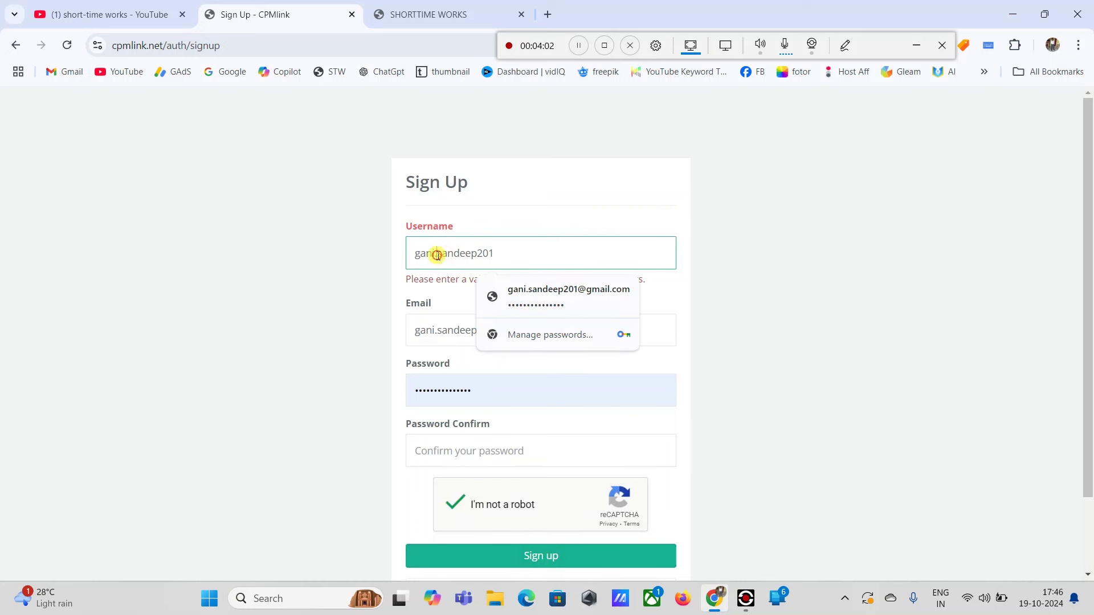
click(538, 561)
Replace both password fields with a new matching password and submit the sign-up
click(490, 391)
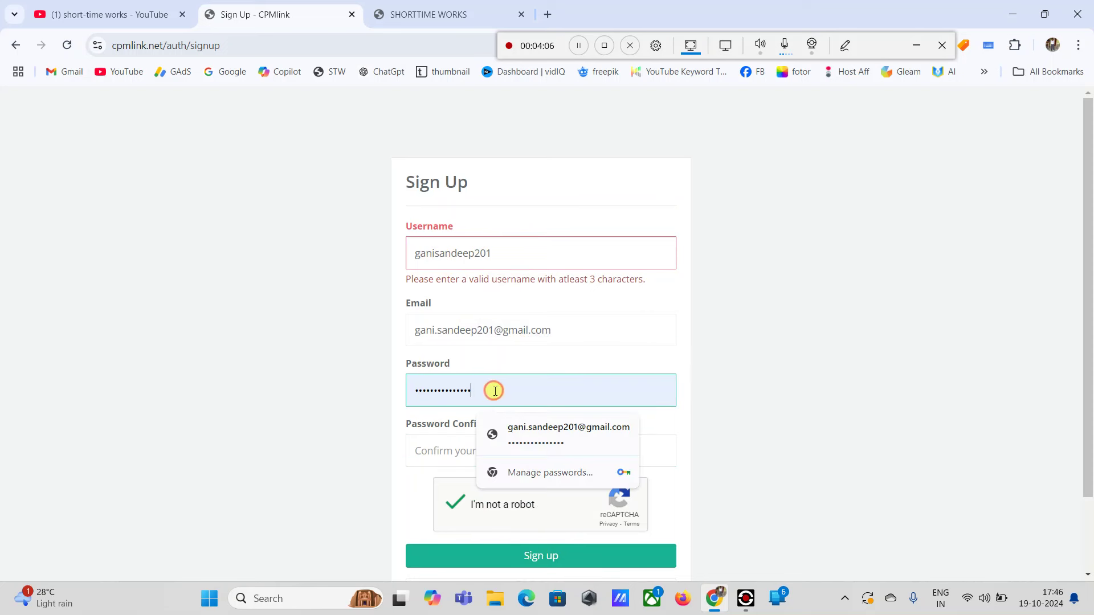
drag(498, 395, 395, 385)
click(430, 455)
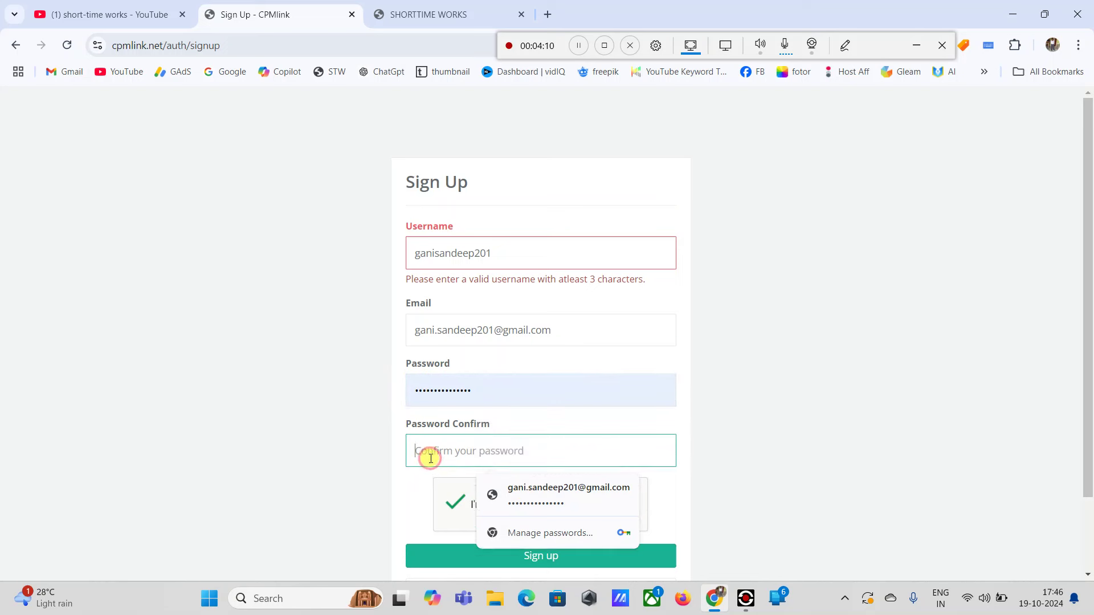
key(ctrl+v)
drag(558, 450, 368, 453)
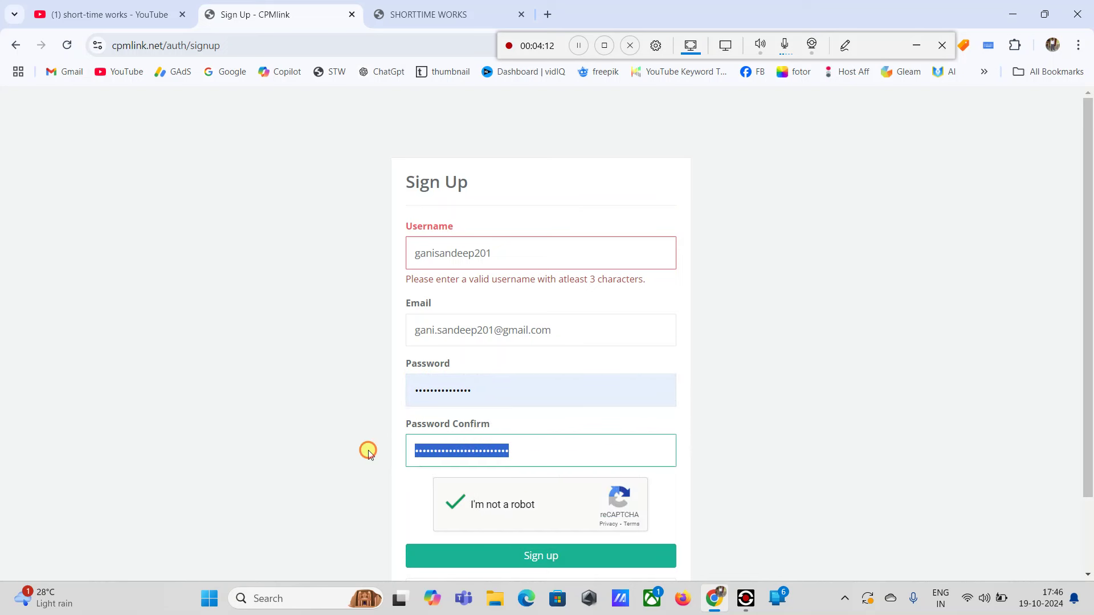
key(BackSpace)
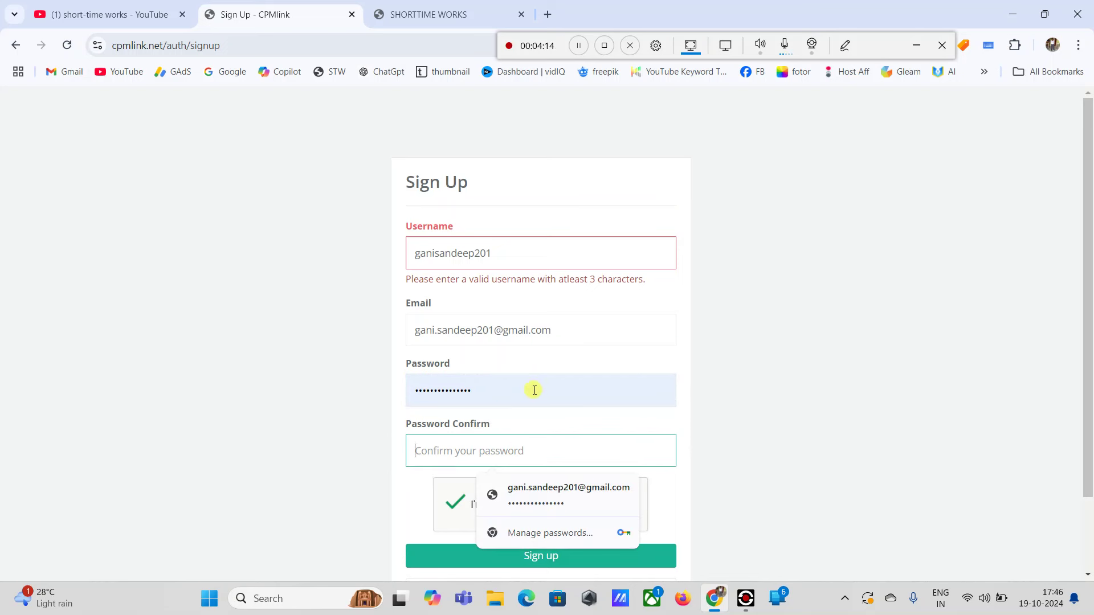
drag(532, 388, 354, 391)
key(BackSpace)
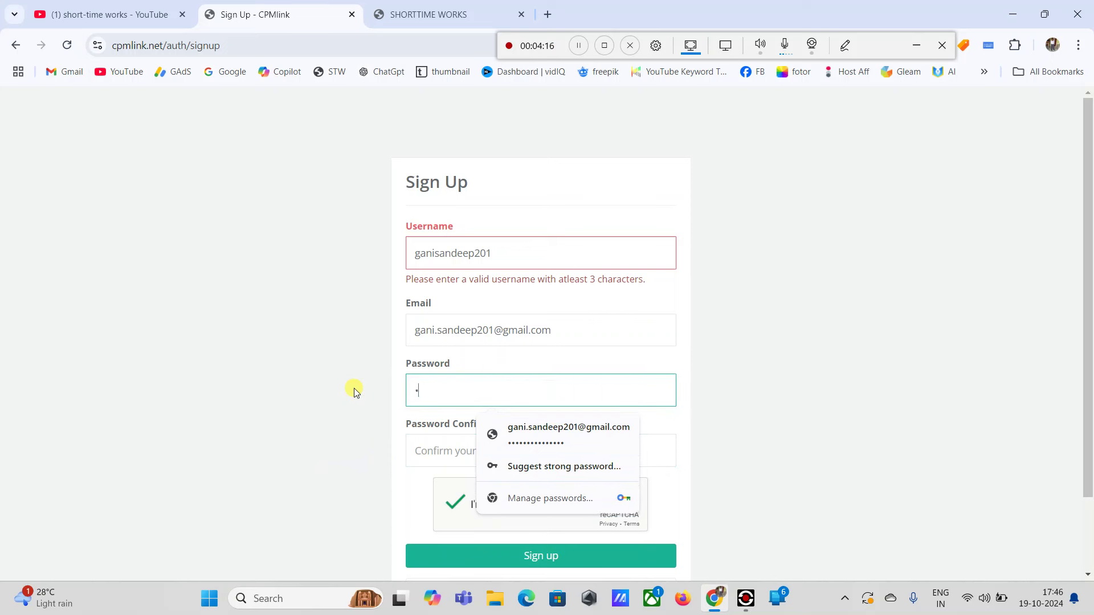
key(Tab)
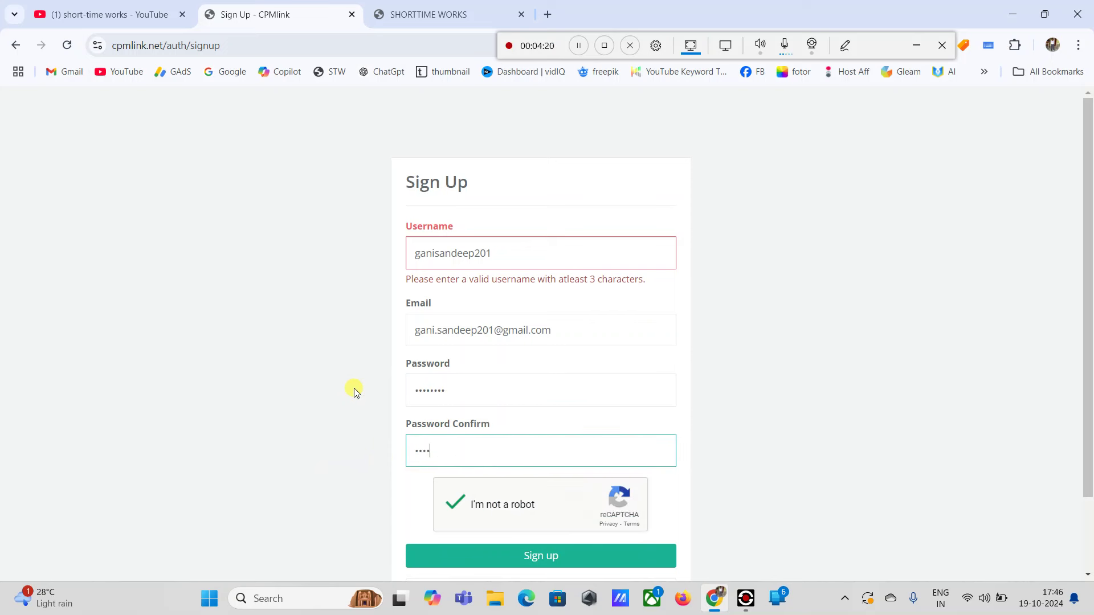
click(539, 556)
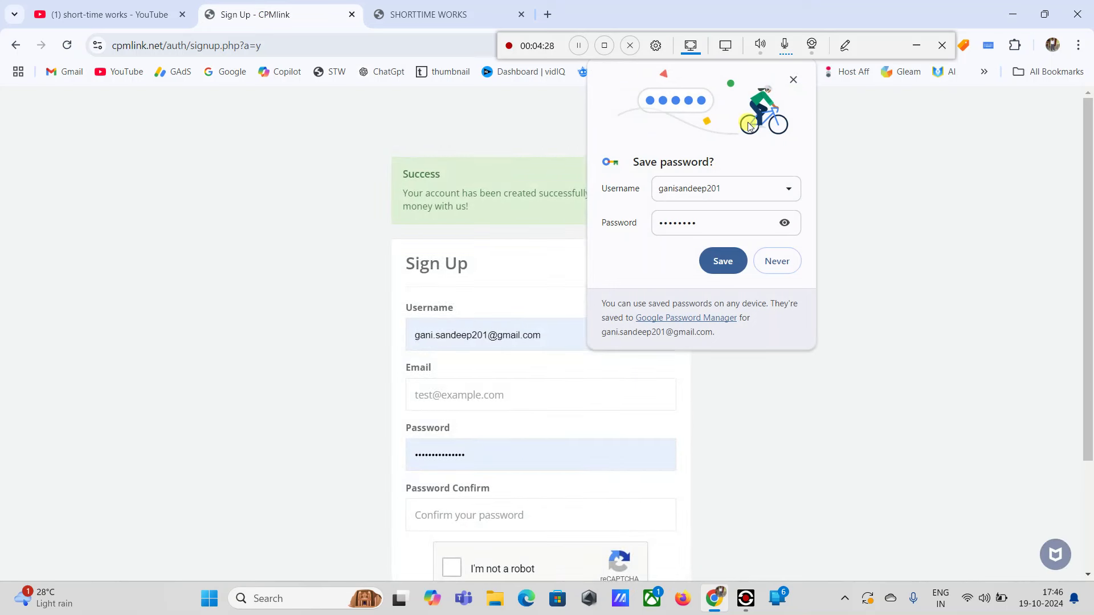
Dismiss the save-password prompt, check the account-created message and go to the sign-in page
click(531, 166)
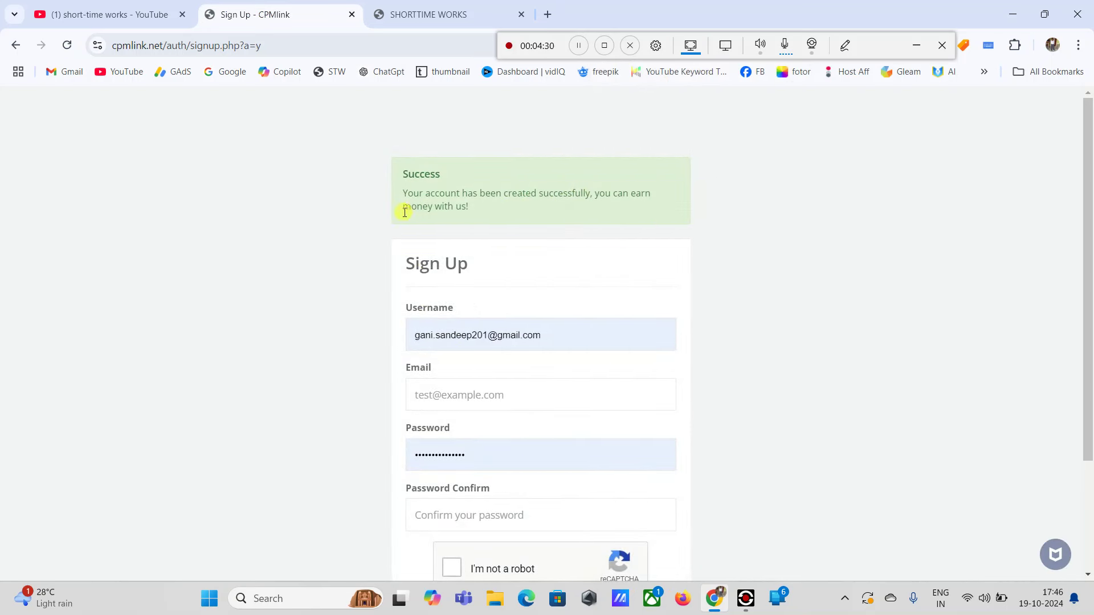
drag(402, 194, 485, 211)
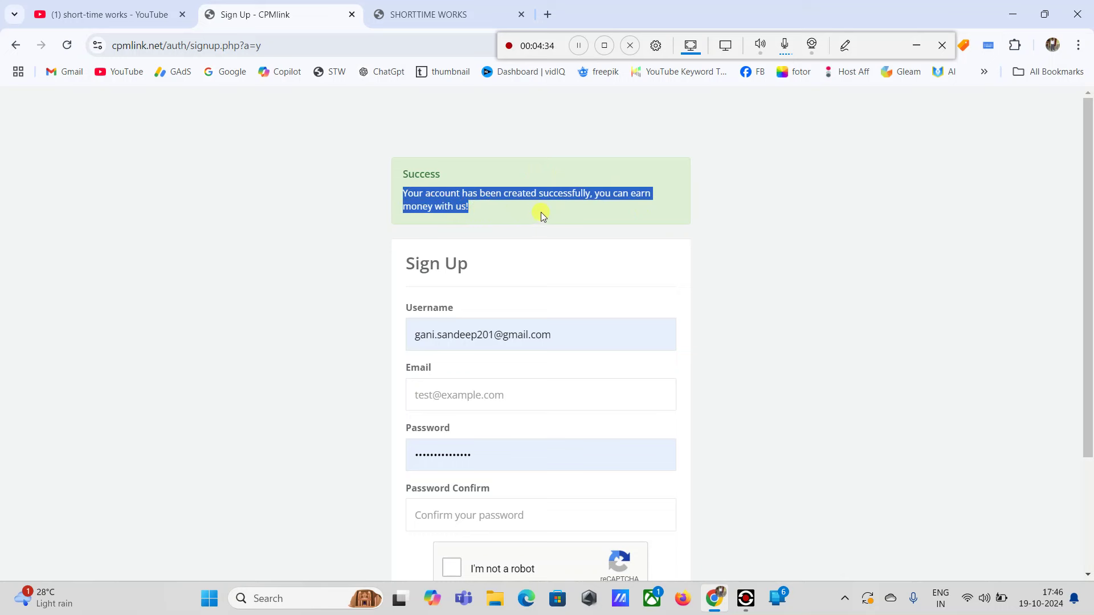
scroll(542, 214, down, 3)
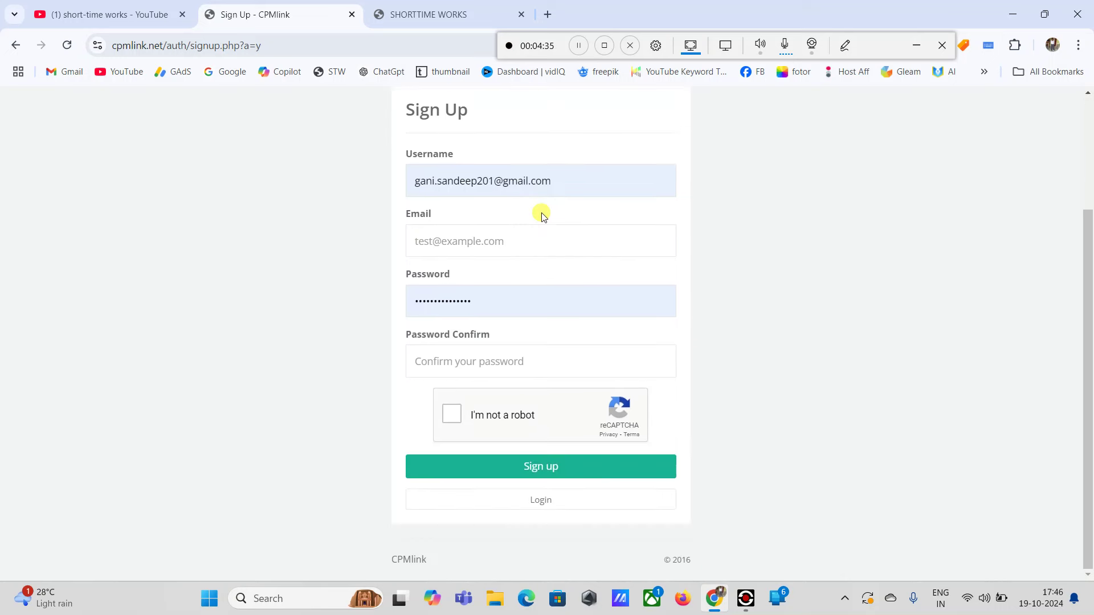
click(545, 505)
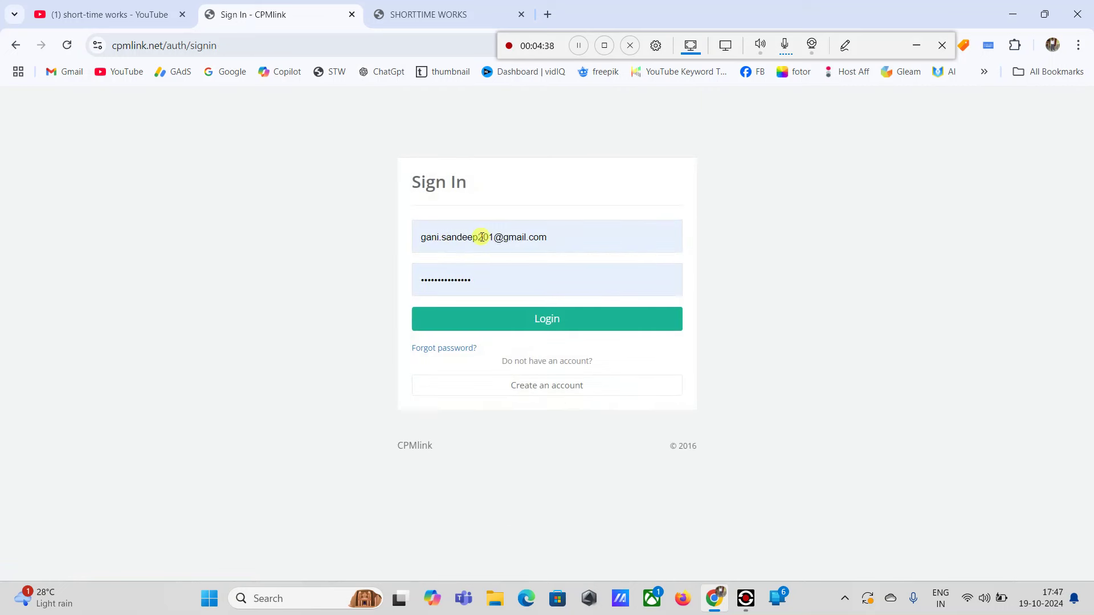
Sign in with the autofilled details, then retry with a retyped password
click(552, 320)
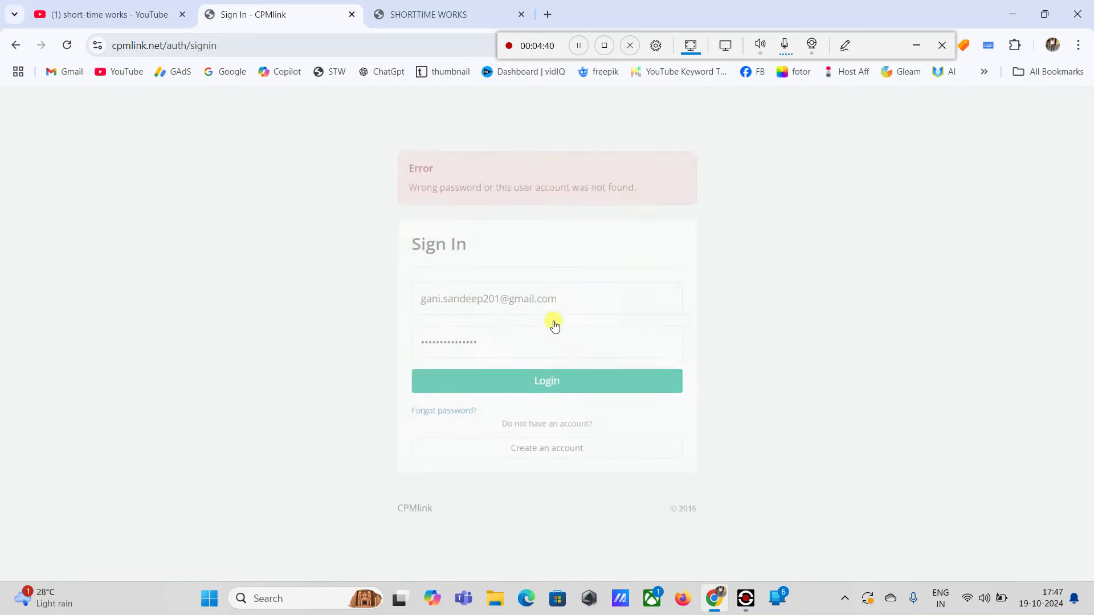
drag(511, 349, 398, 348)
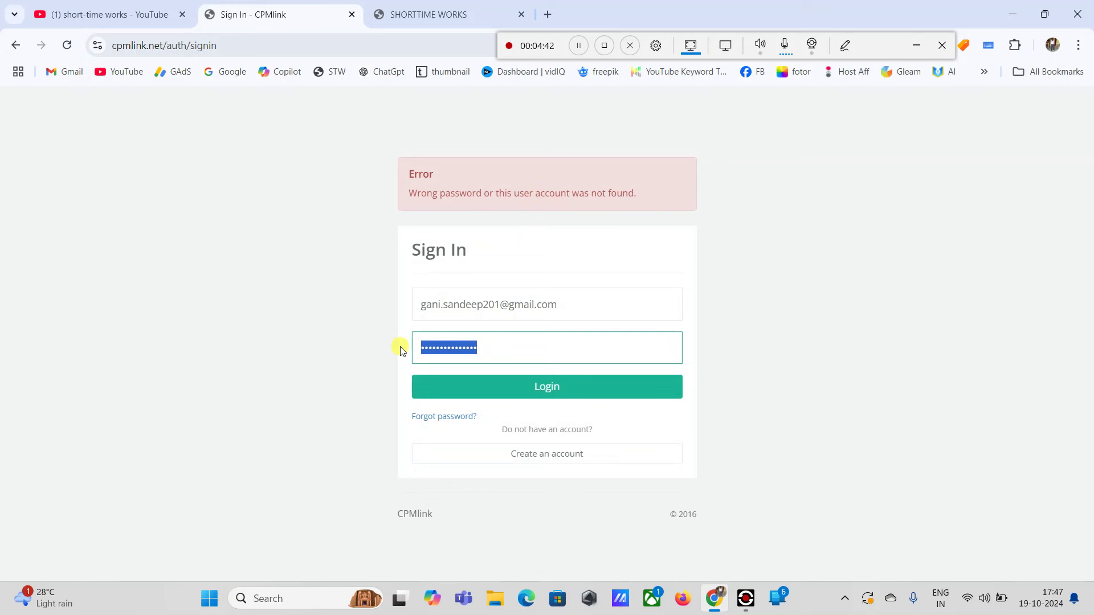
key(BackSpace)
text(****)
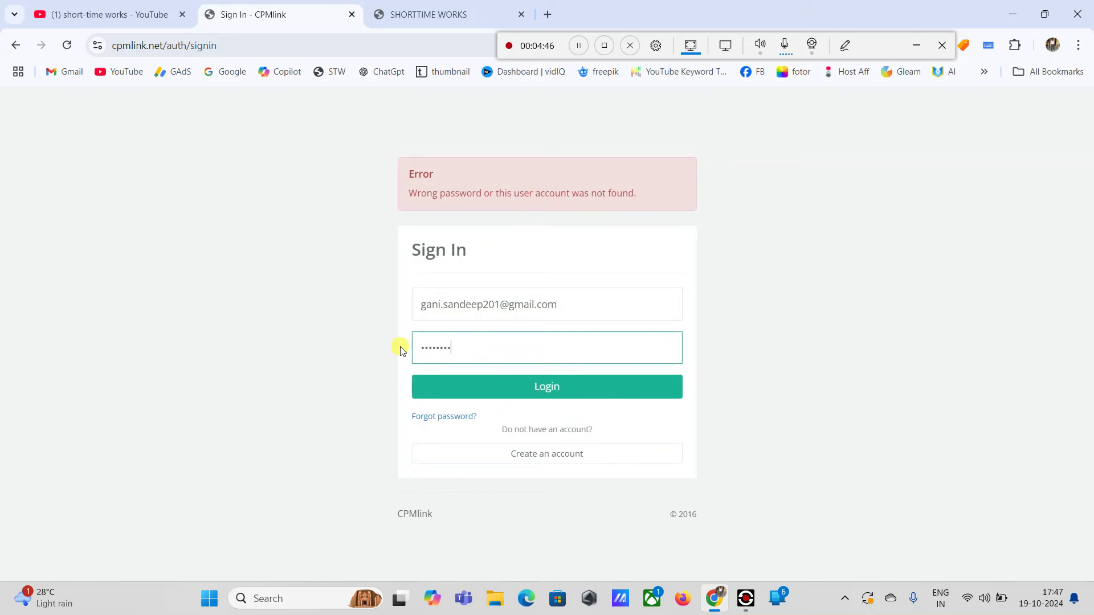
click(535, 393)
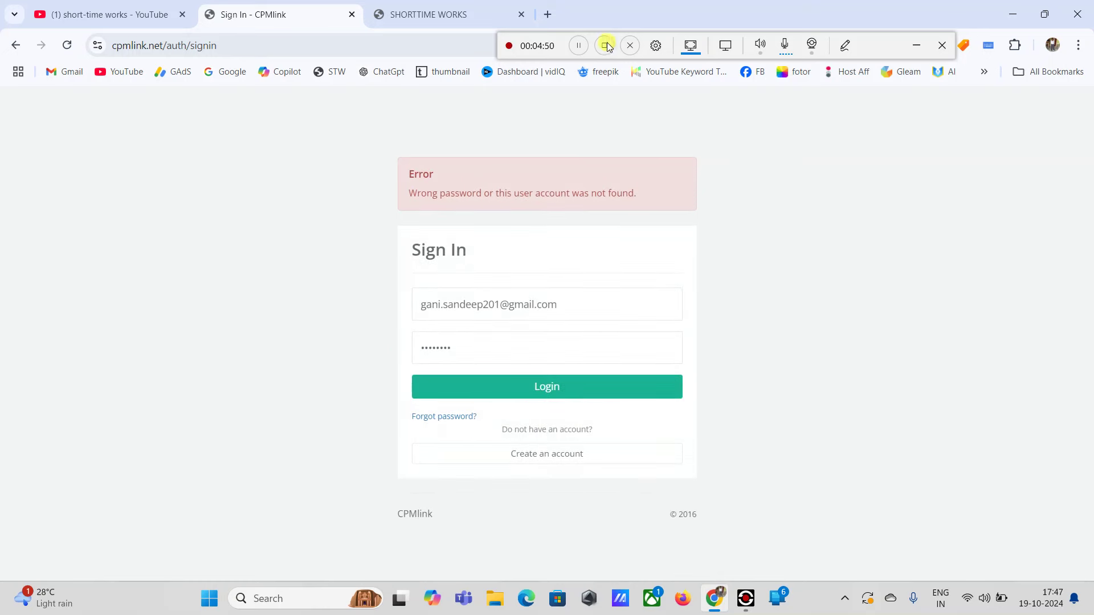
Dismiss the save-password prompt on the zero-earnings dashboard and open a new browser tab
click(578, 45)
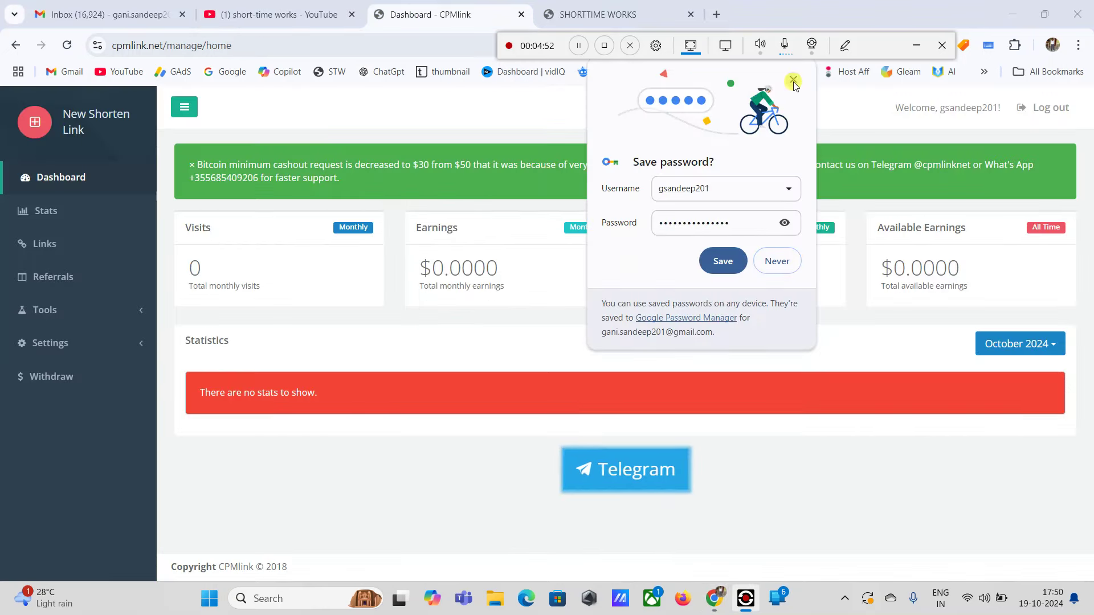
click(723, 261)
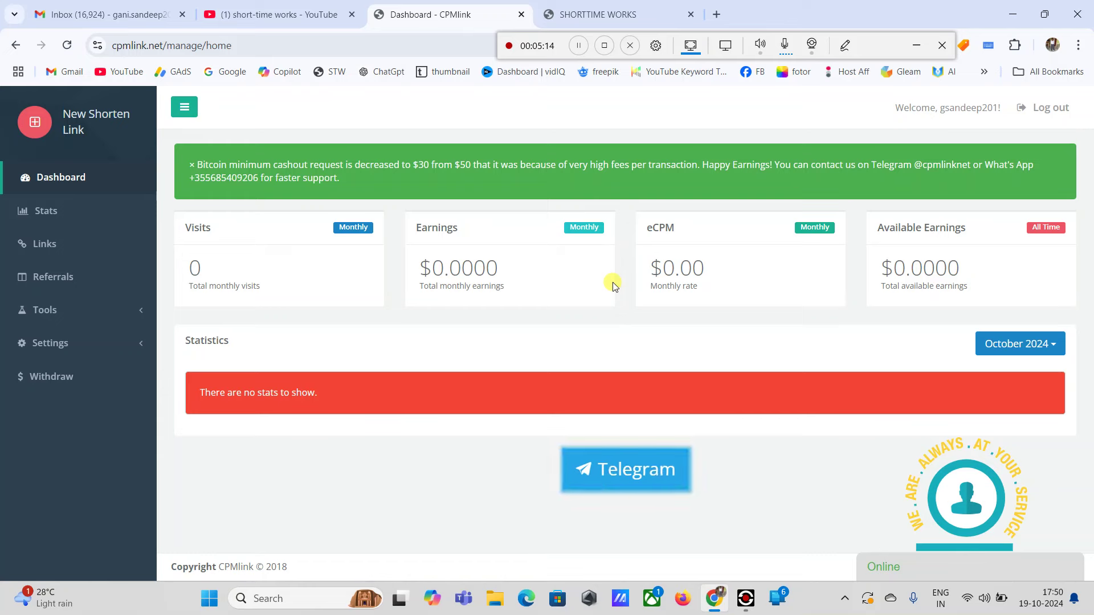
click(715, 14)
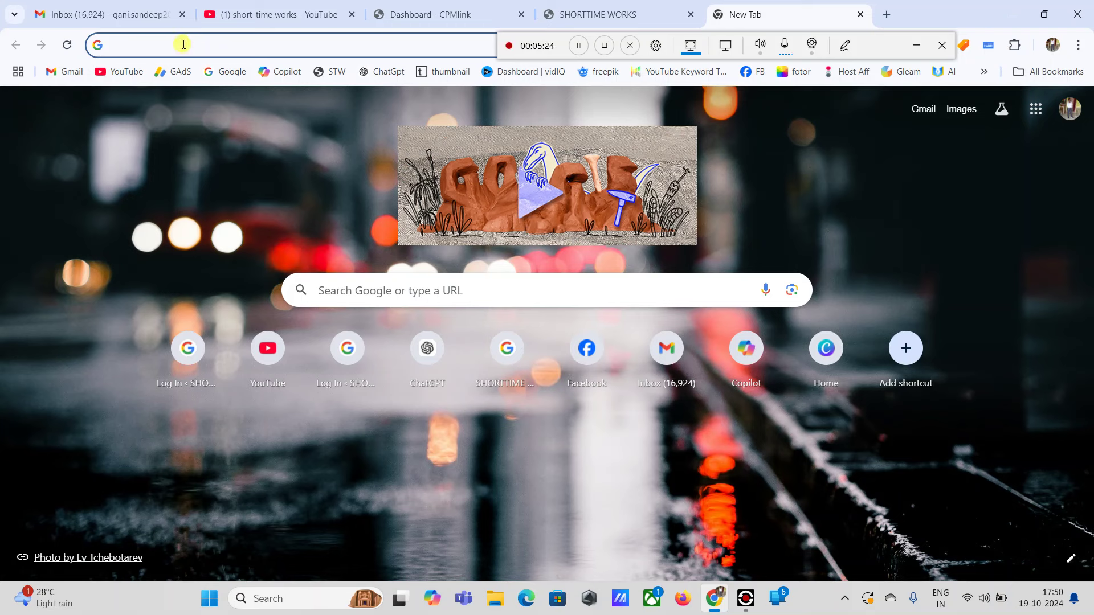
Search Google for 'acidity home remedies' and scroll down to the Redcliffe Labs article
text(Aci)
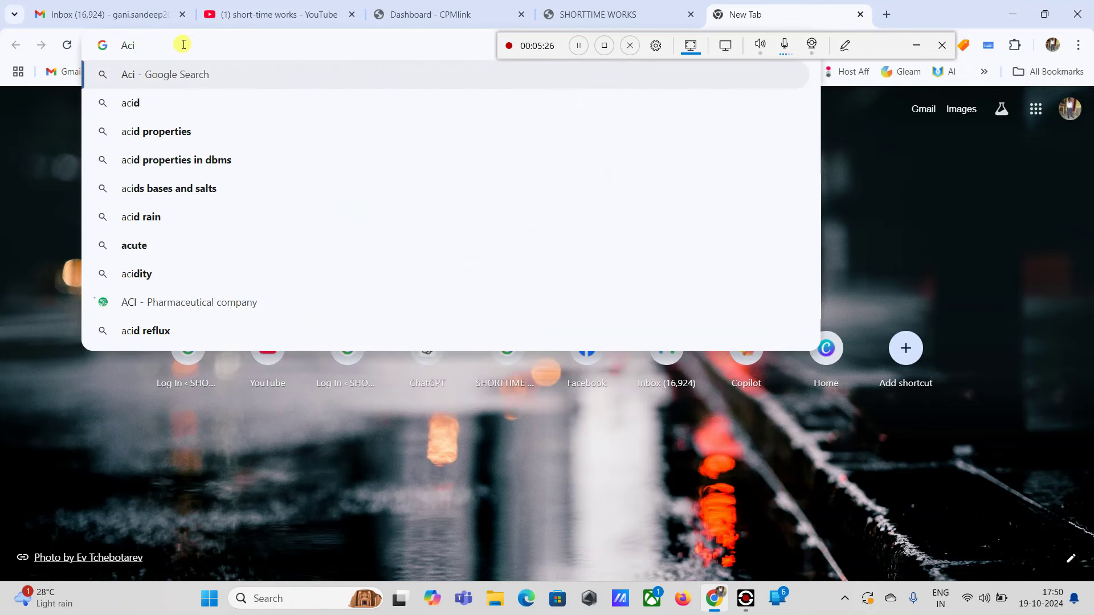
text(dity)
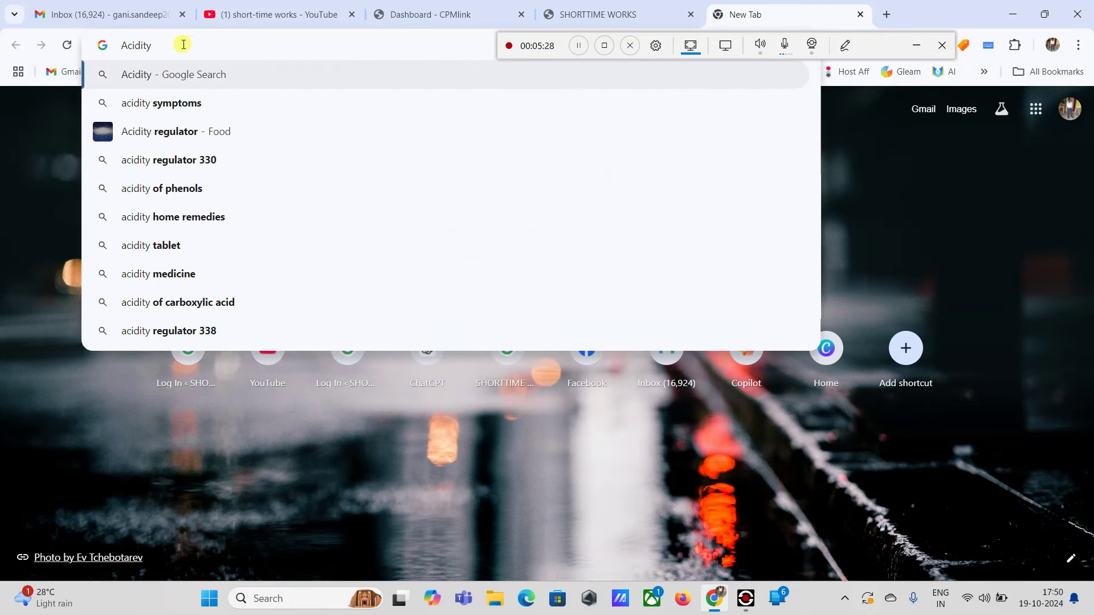
click(190, 217)
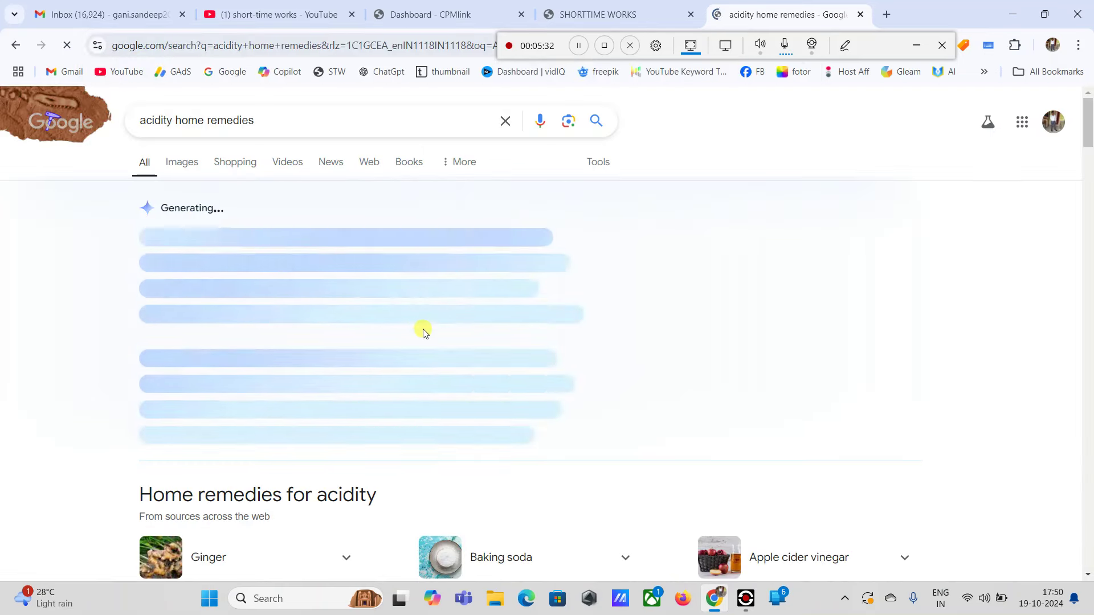
scroll(421, 331, down, 7)
scroll(422, 327, down, 1)
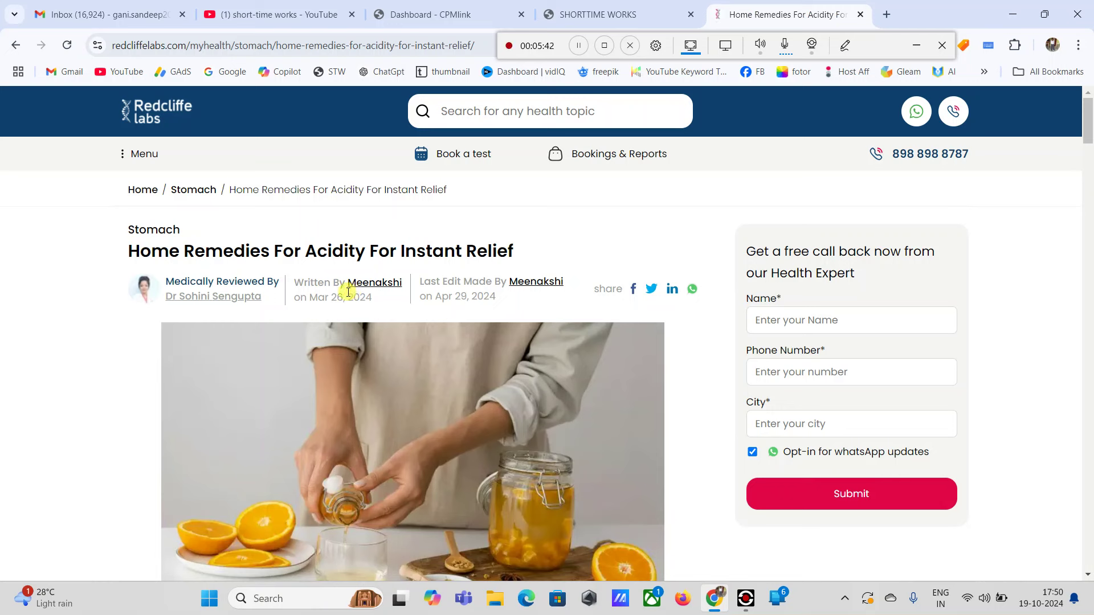
Copy the Redcliffe Labs article URL from the address bar and go back to the CPMlink dashboard
click(845, 45)
drag(498, 311, 341, 68)
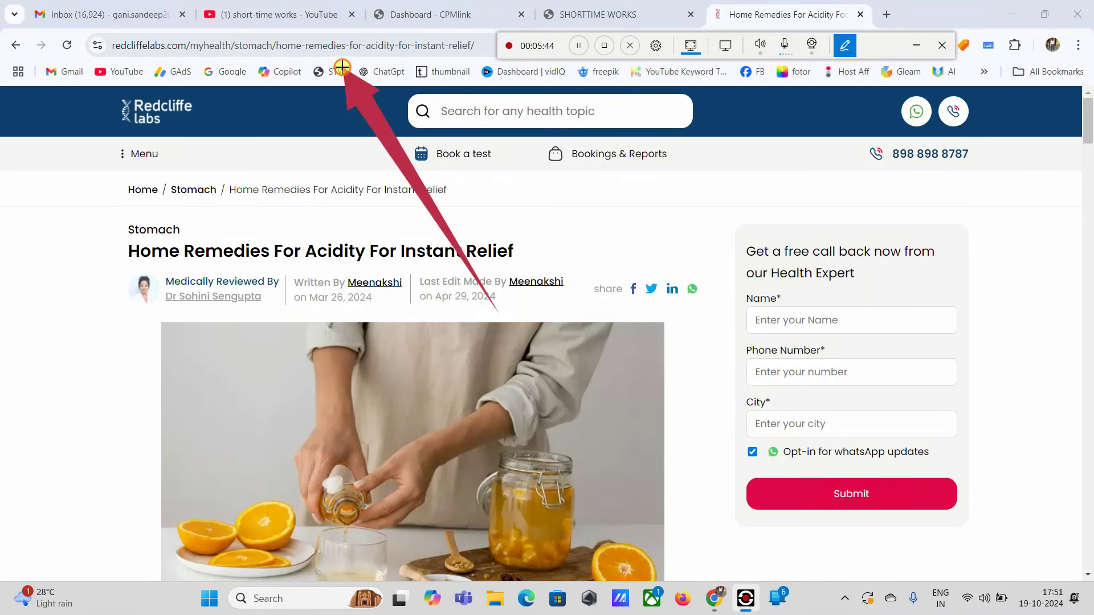
drag(11, 250, 150, 55)
click(848, 50)
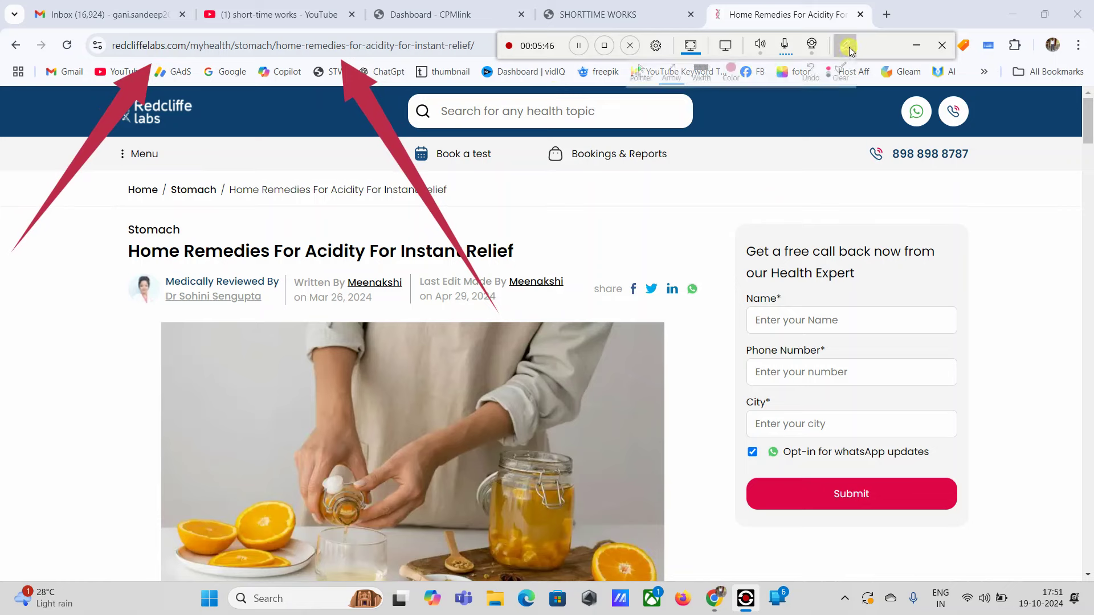
click(227, 44)
right_click(228, 46)
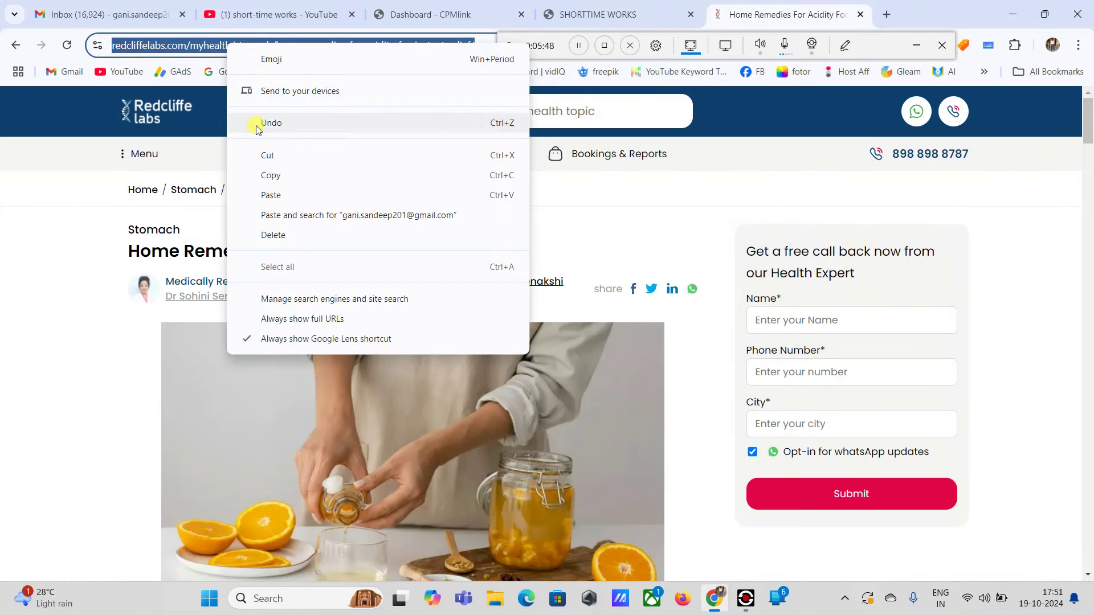
click(269, 175)
click(433, 14)
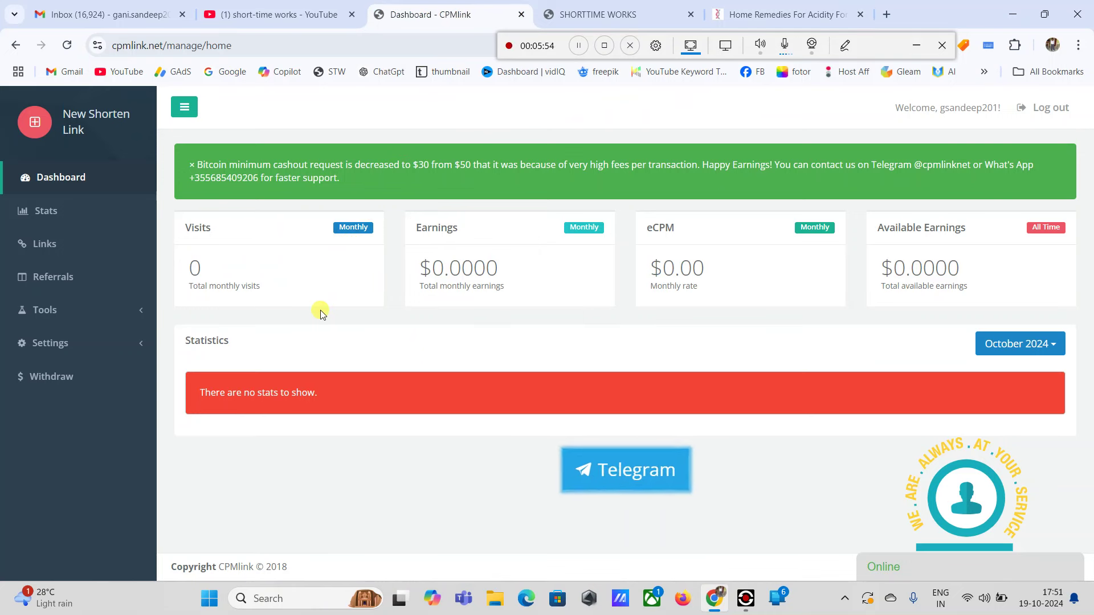
Open the Links page, confirm it shows no short links, and bring up New Shorten Link
click(57, 245)
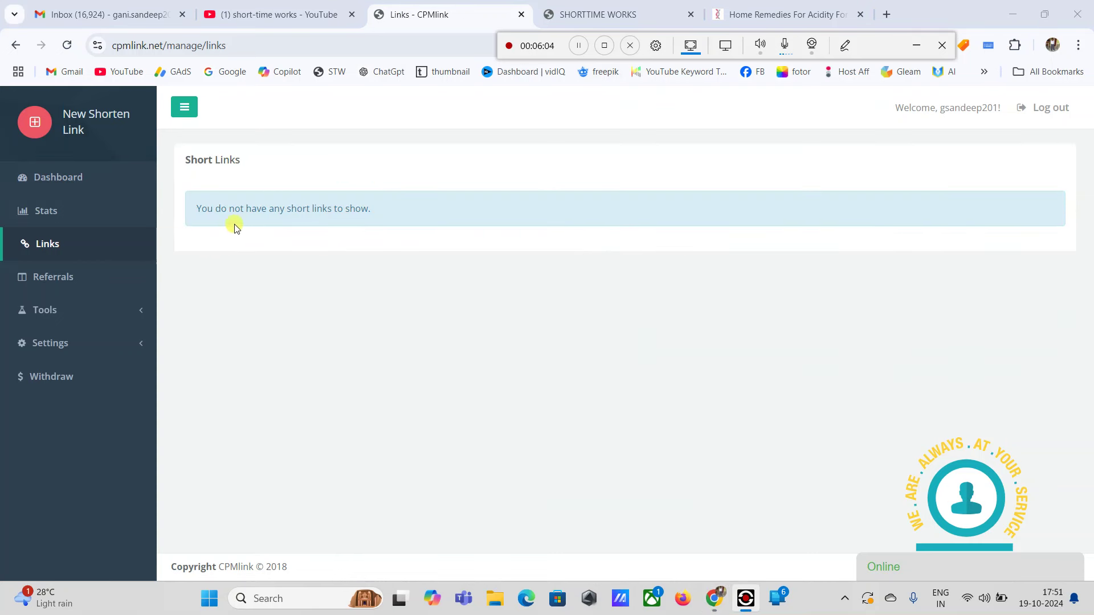
drag(196, 210, 388, 219)
click(388, 219)
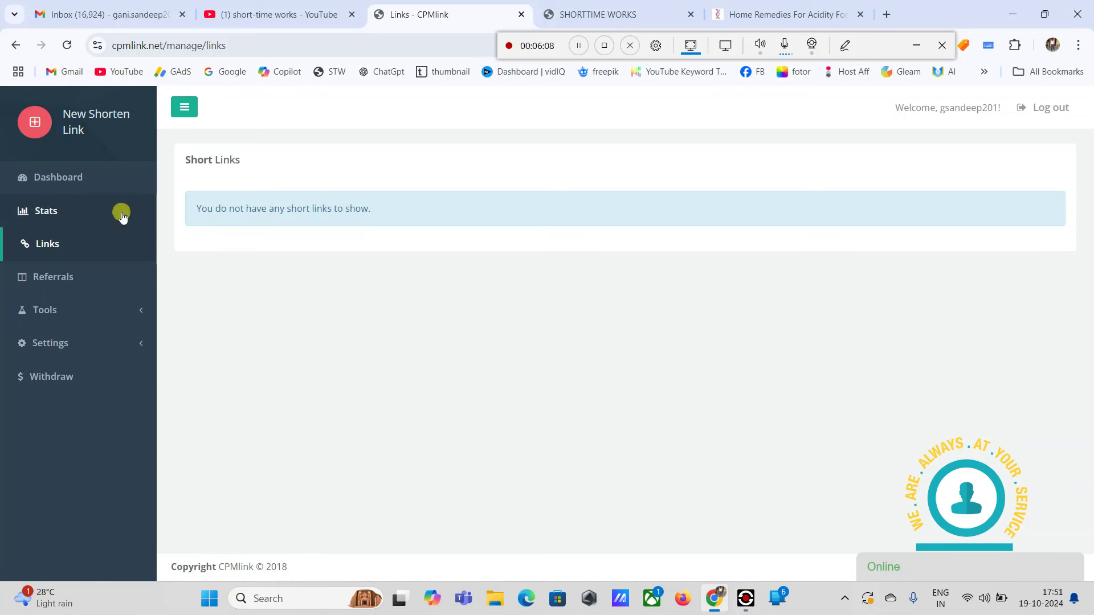
click(845, 45)
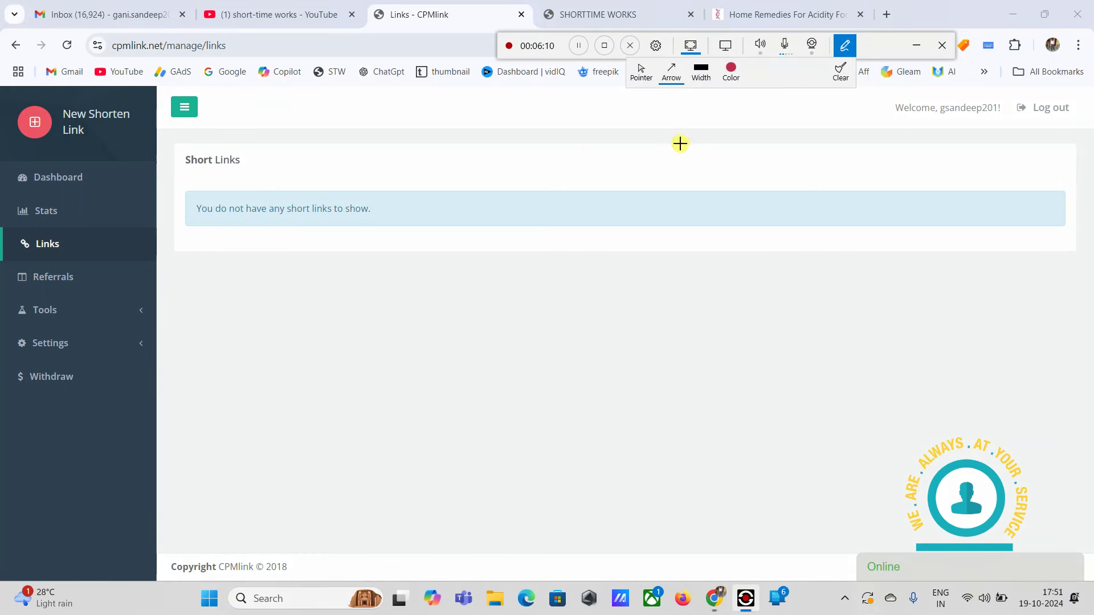
mouse_move(678, 144)
mouse_down()
mouse_move(200, 122)
mouse_move(105, 130)
mouse_up()
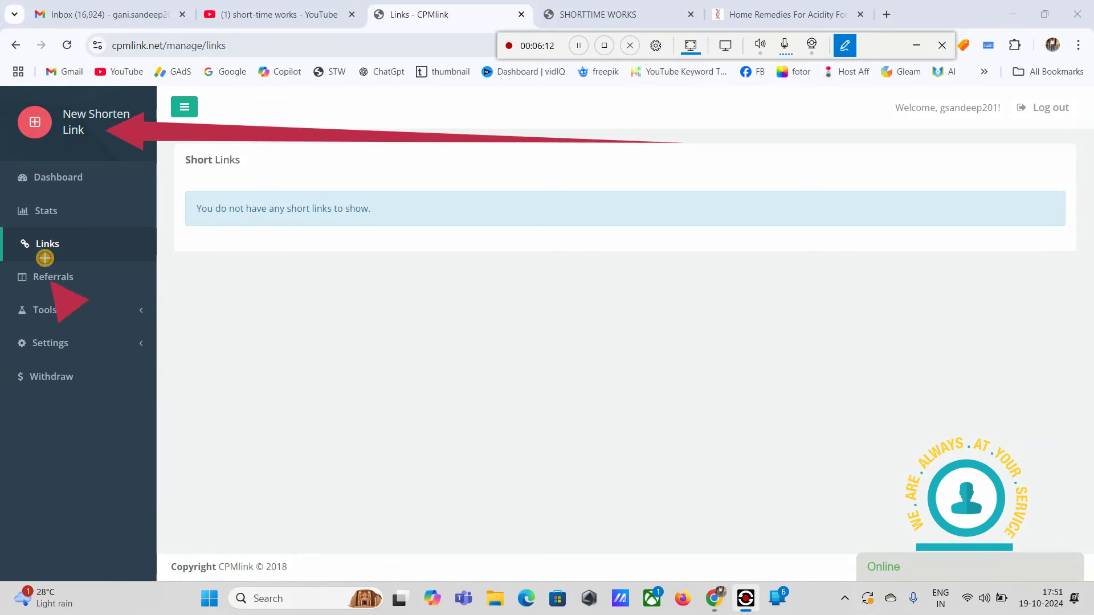
drag(61, 294, 49, 141)
click(845, 45)
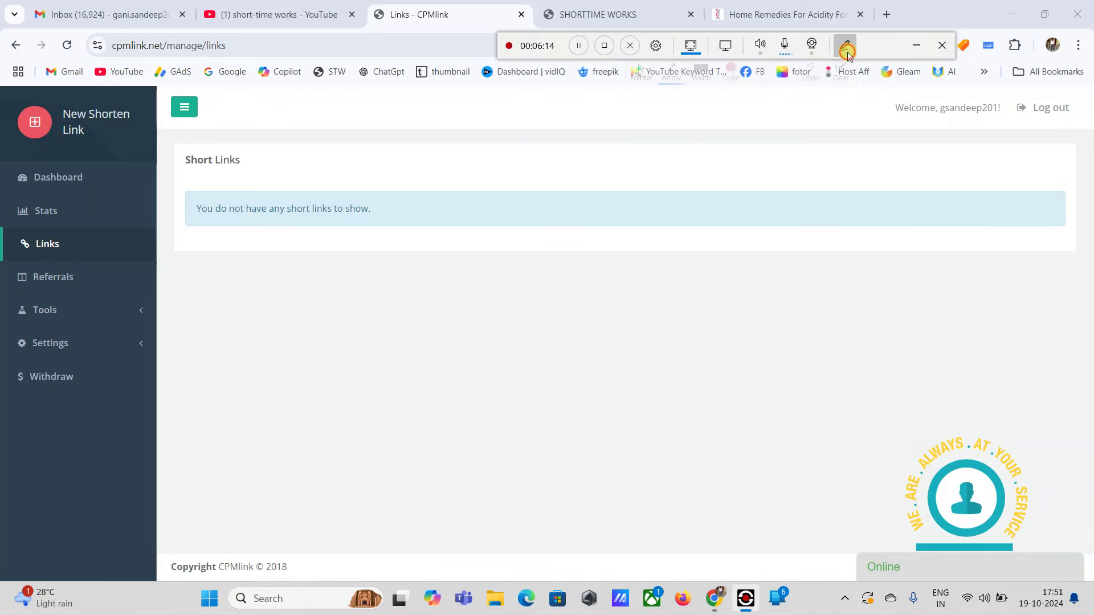
click(31, 130)
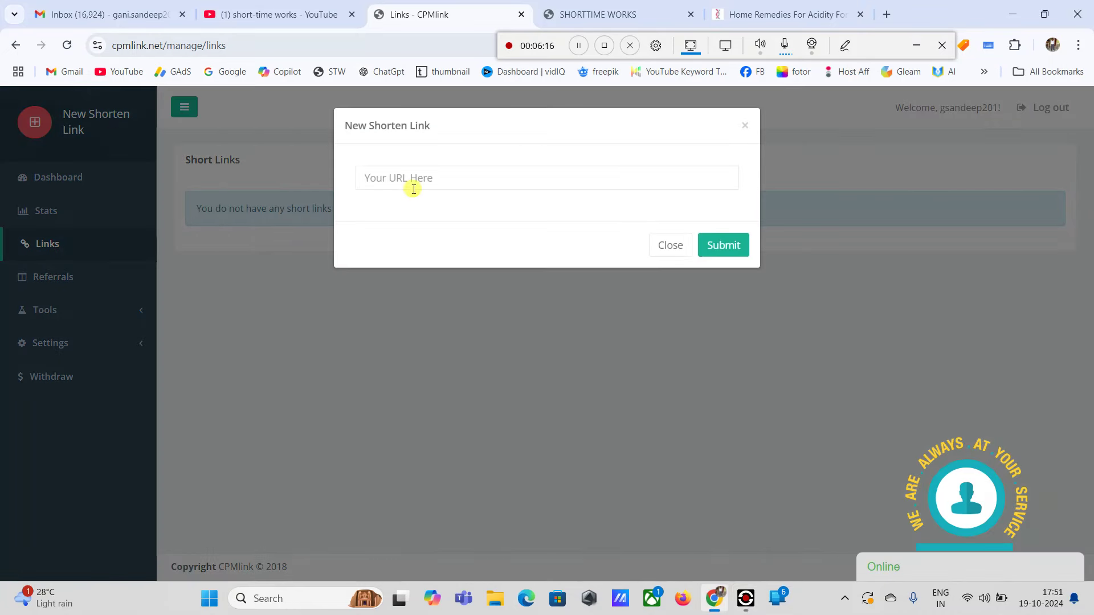
Copy the acidity article's URL and paste it into the New Shorten Link field
click(408, 184)
click(786, 15)
click(247, 44)
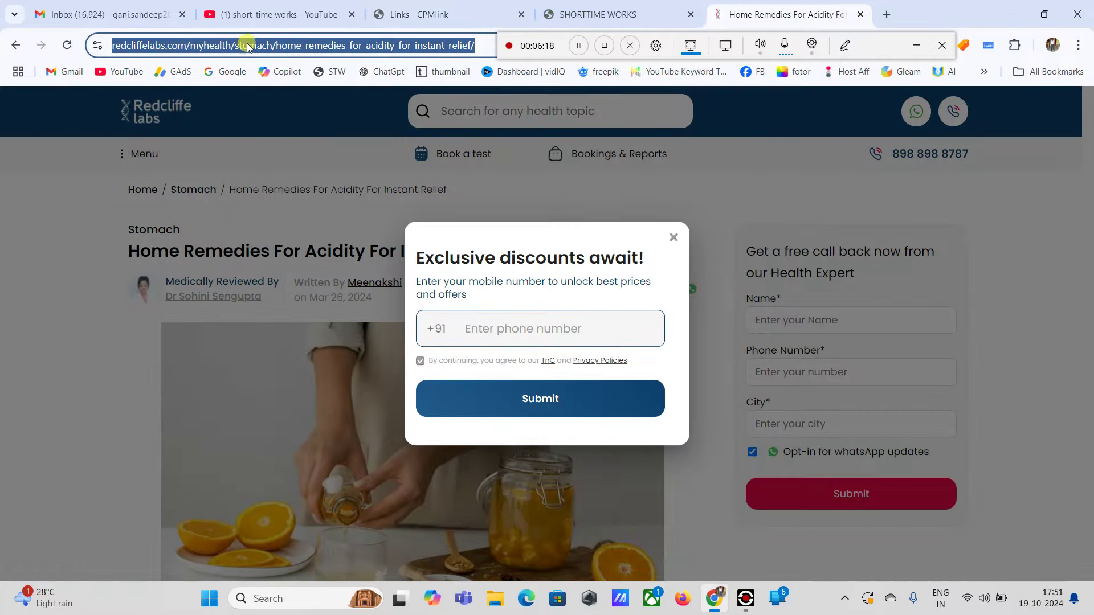
right_click(241, 44)
click(287, 173)
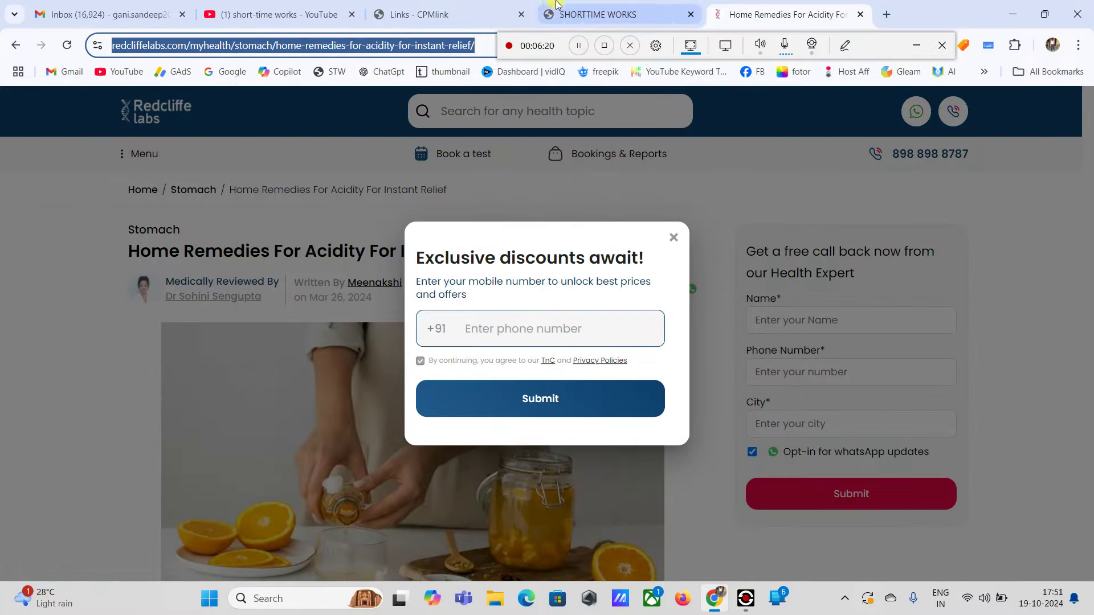
click(446, 9)
click(402, 188)
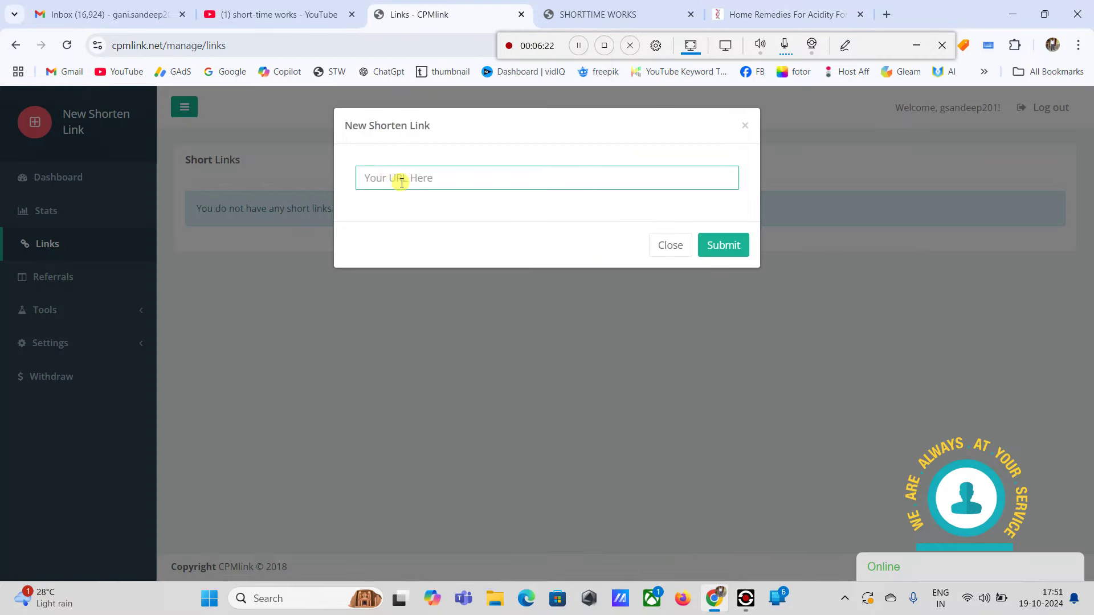
key(ctrl+v)
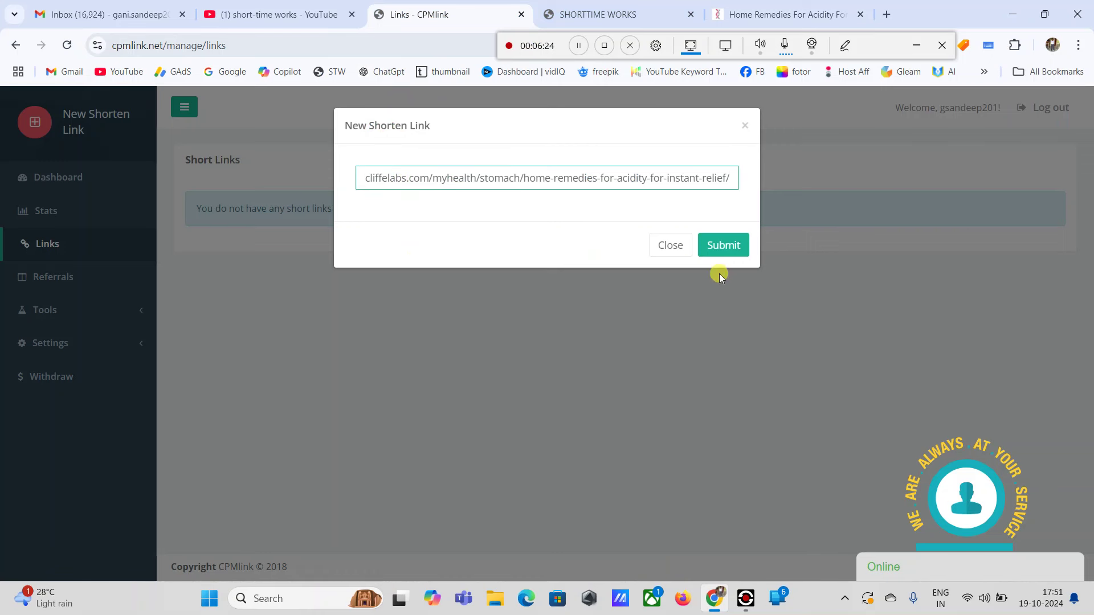
click(724, 246)
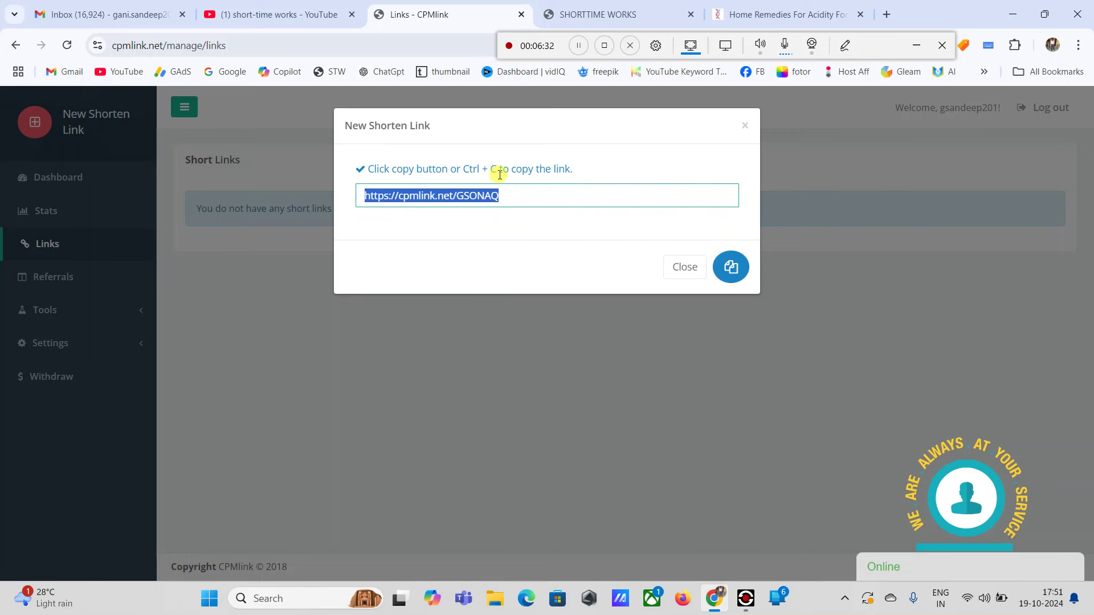
right_click(444, 195)
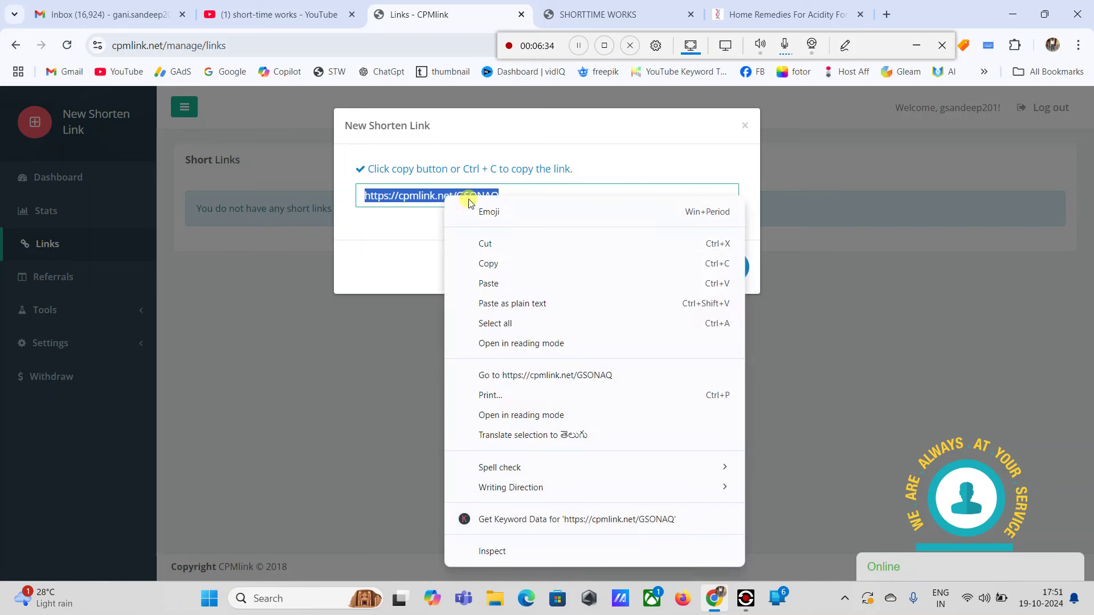
click(489, 261)
click(731, 268)
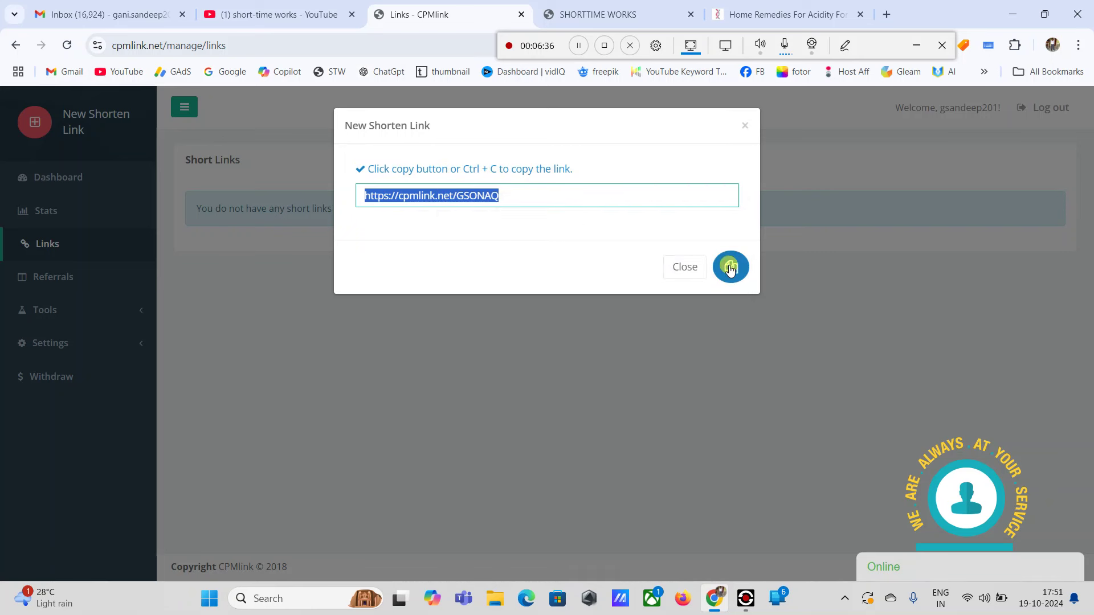
click(743, 126)
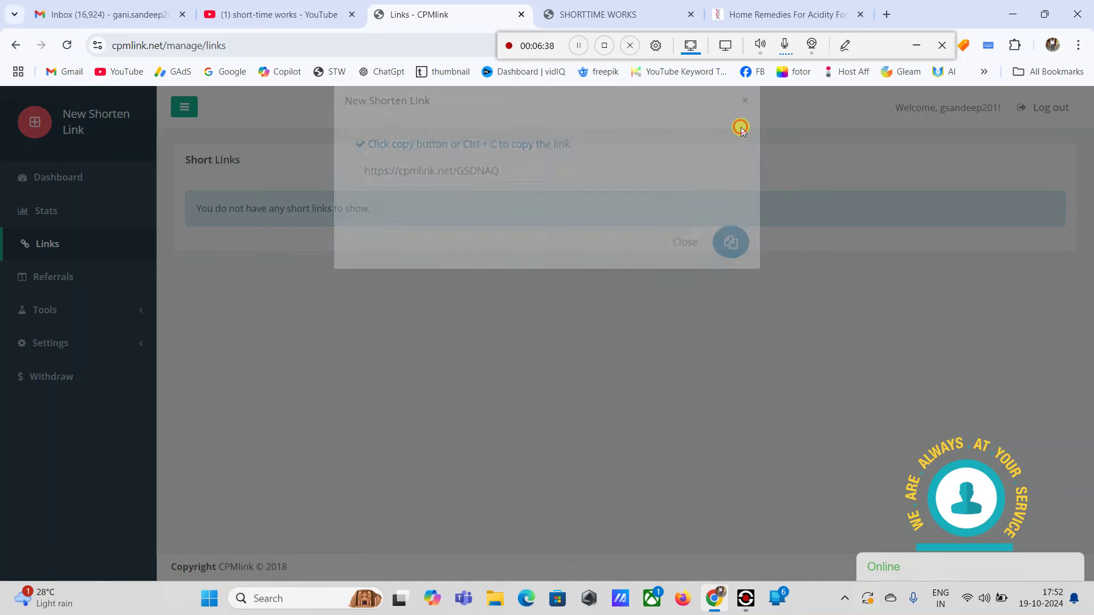
click(68, 50)
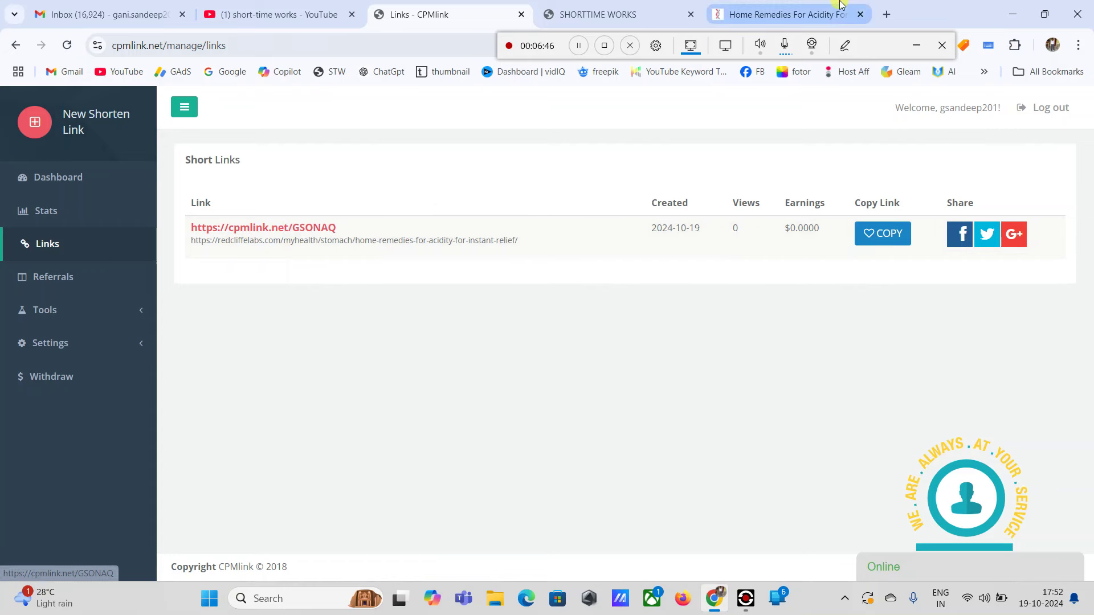
click(786, 14)
click(861, 15)
click(410, 14)
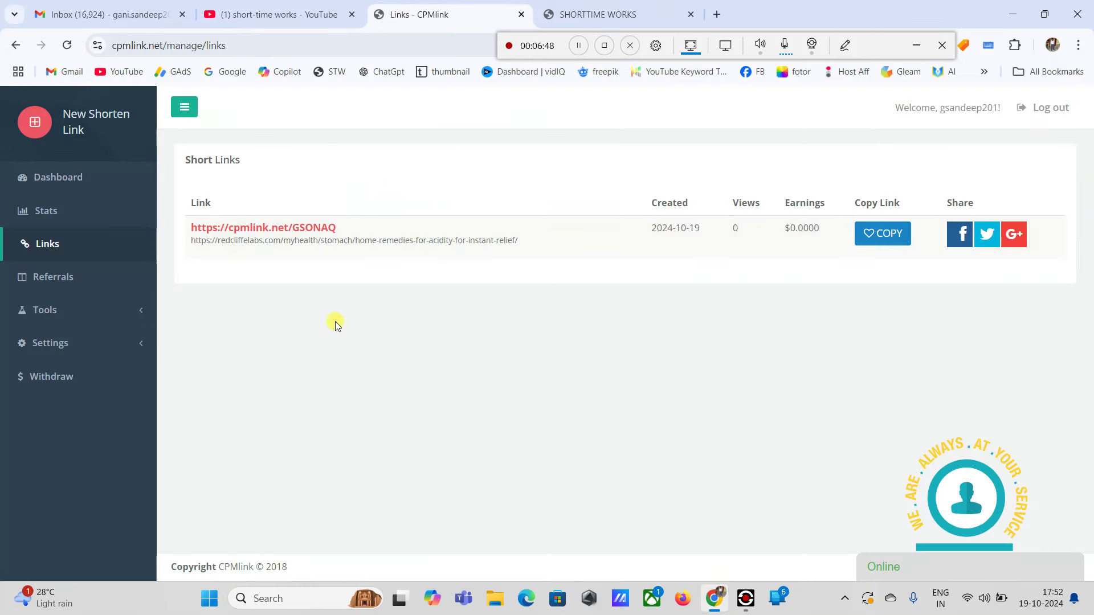
click(279, 229)
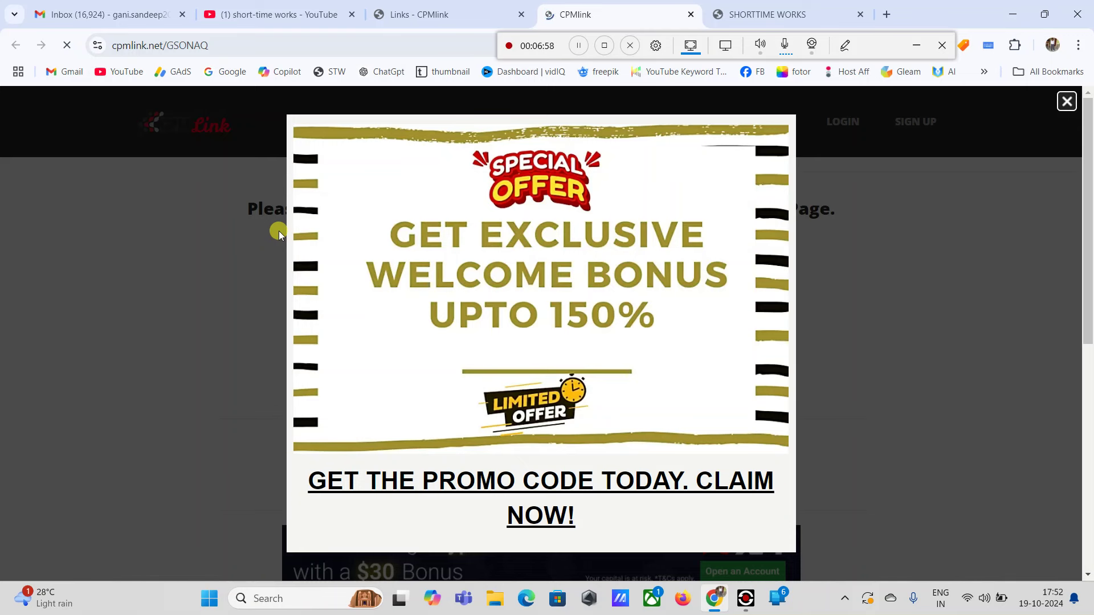
Get through the GSONAQ link's captcha page, dismissing promo overlays and the notification prompt
click(1066, 104)
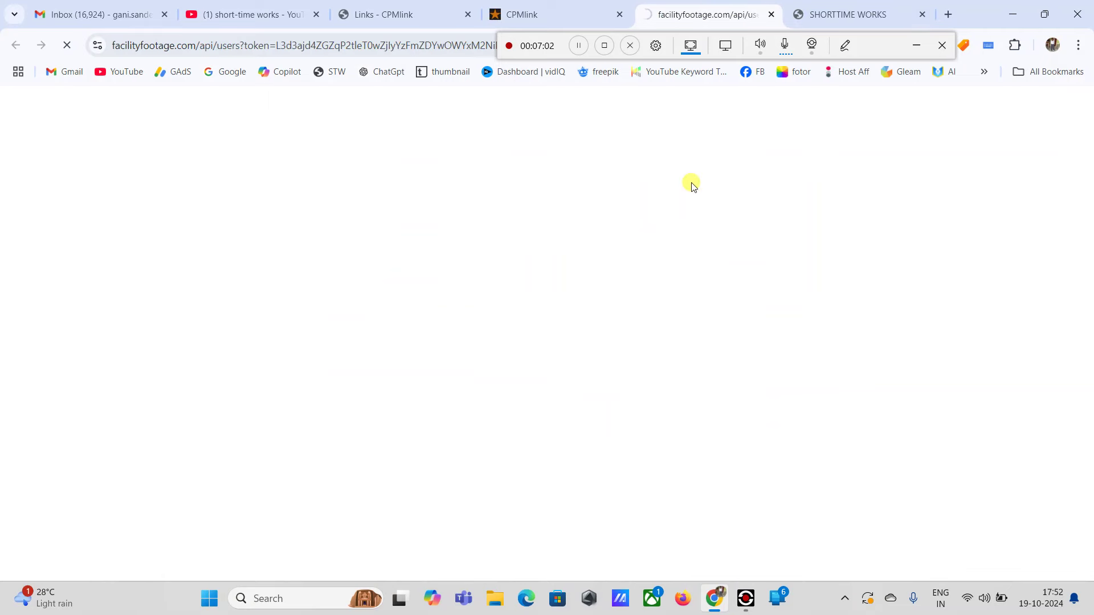
click(576, 12)
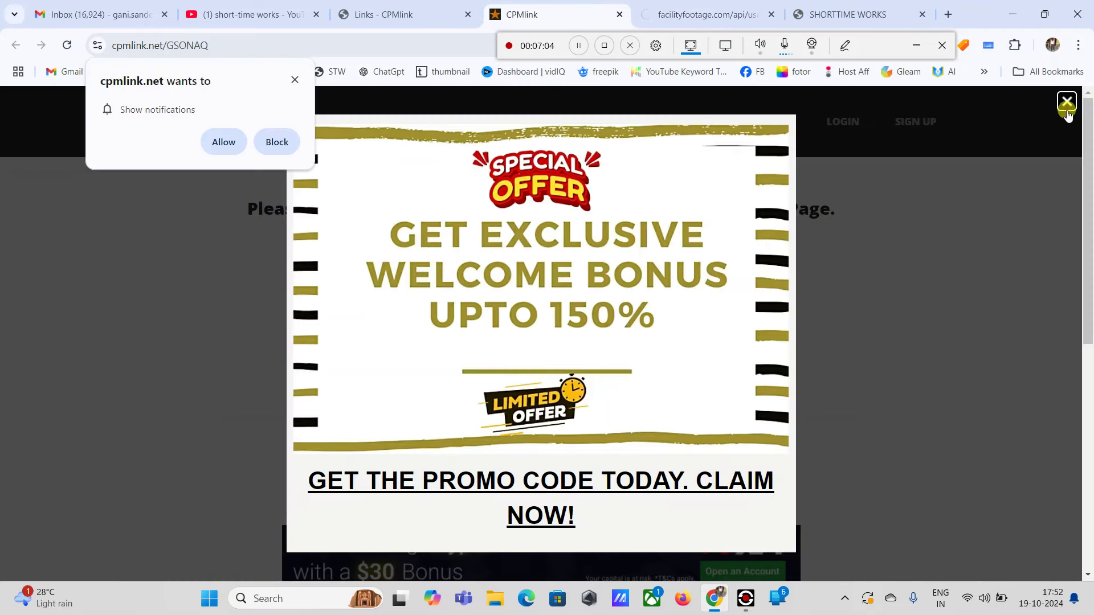
click(1061, 106)
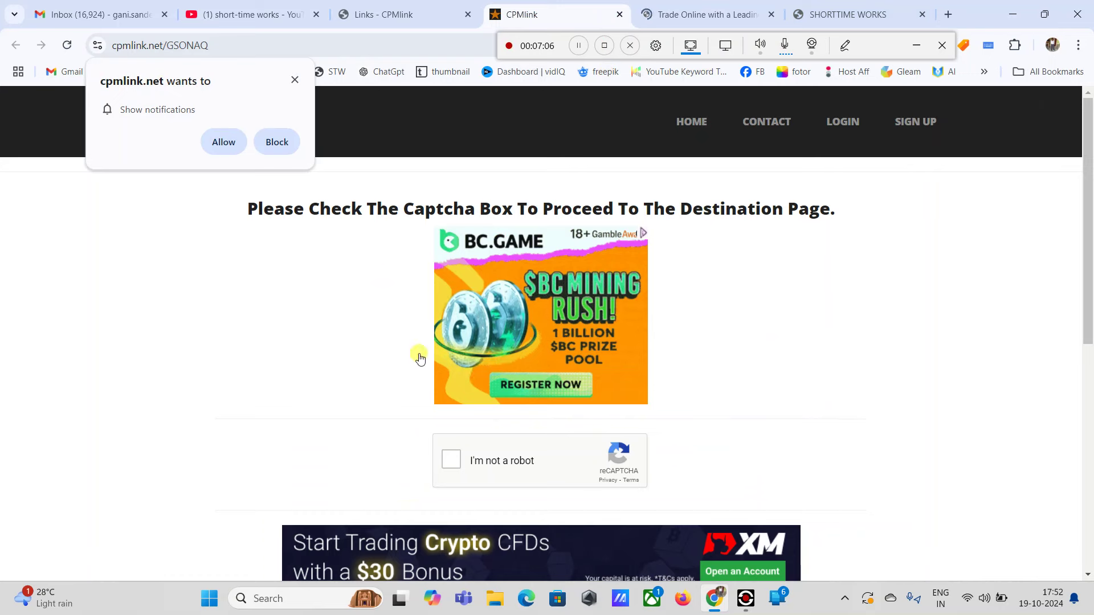
click(295, 80)
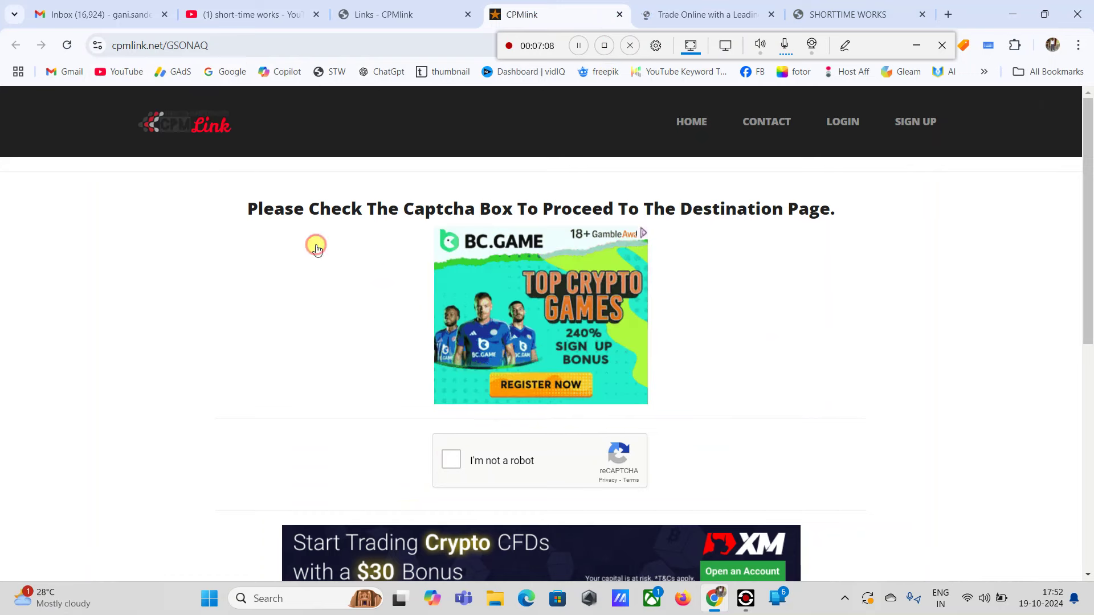
click(452, 467)
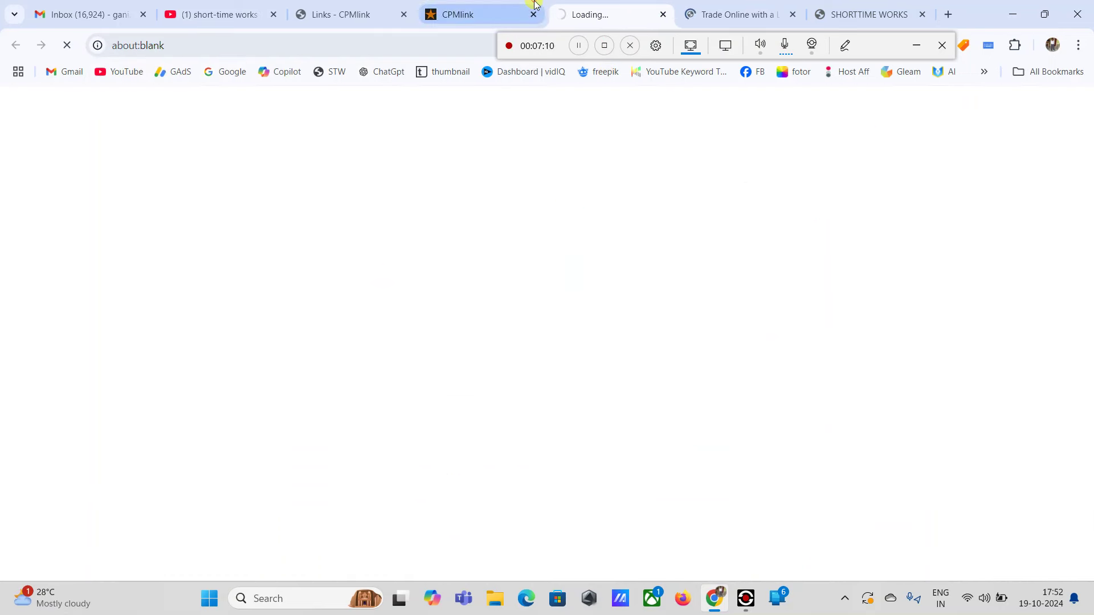
click(513, 15)
click(451, 459)
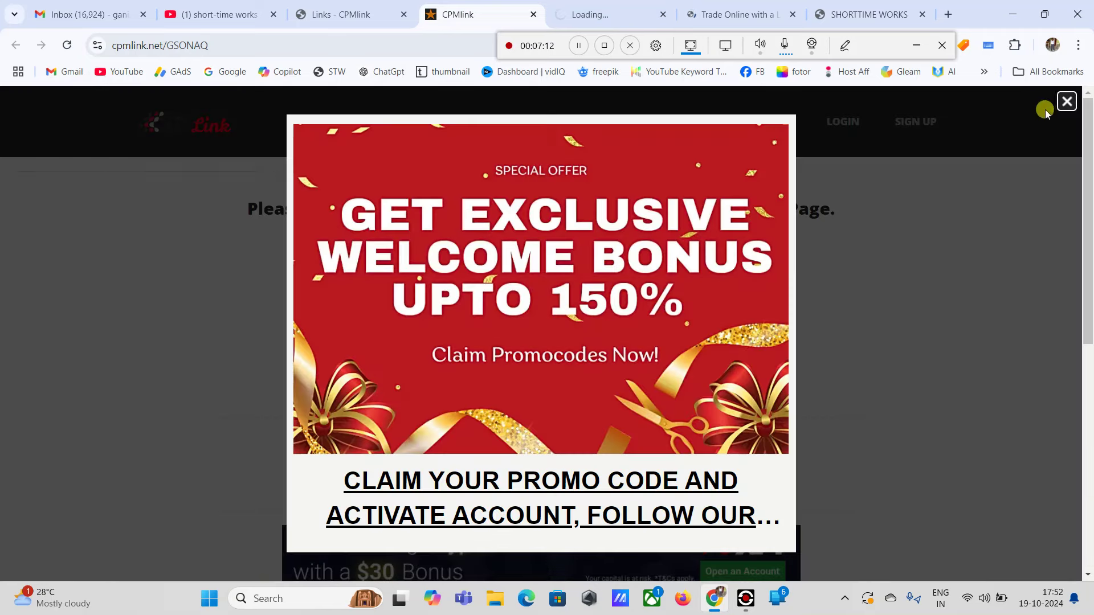
click(1065, 101)
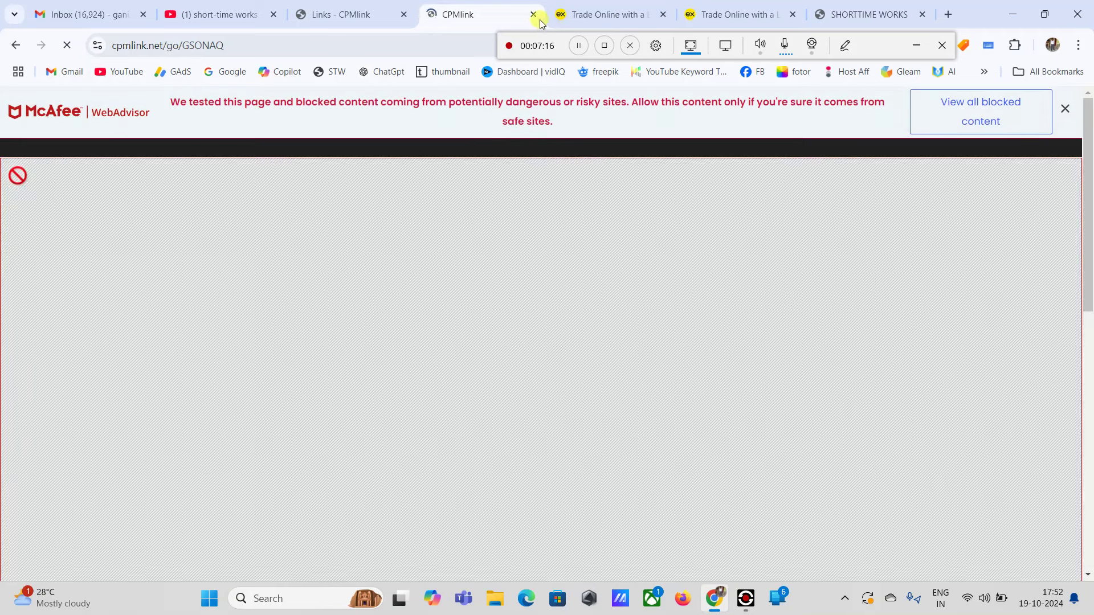
Close the short-link test tab and both Trade Online ad tabs, returning to CPMlink Links
click(534, 15)
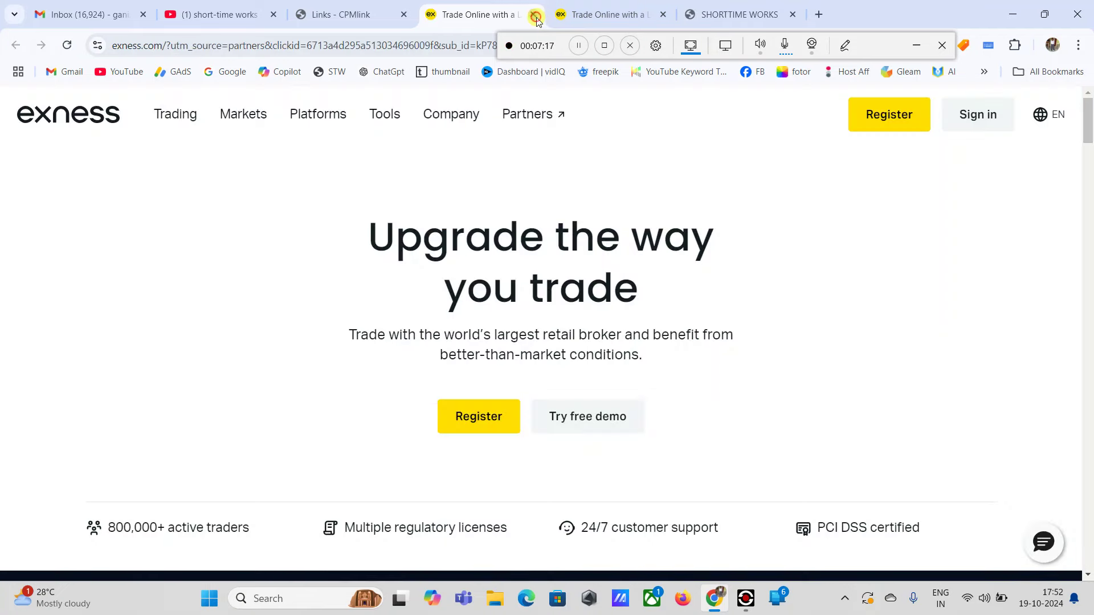
click(536, 15)
click(536, 14)
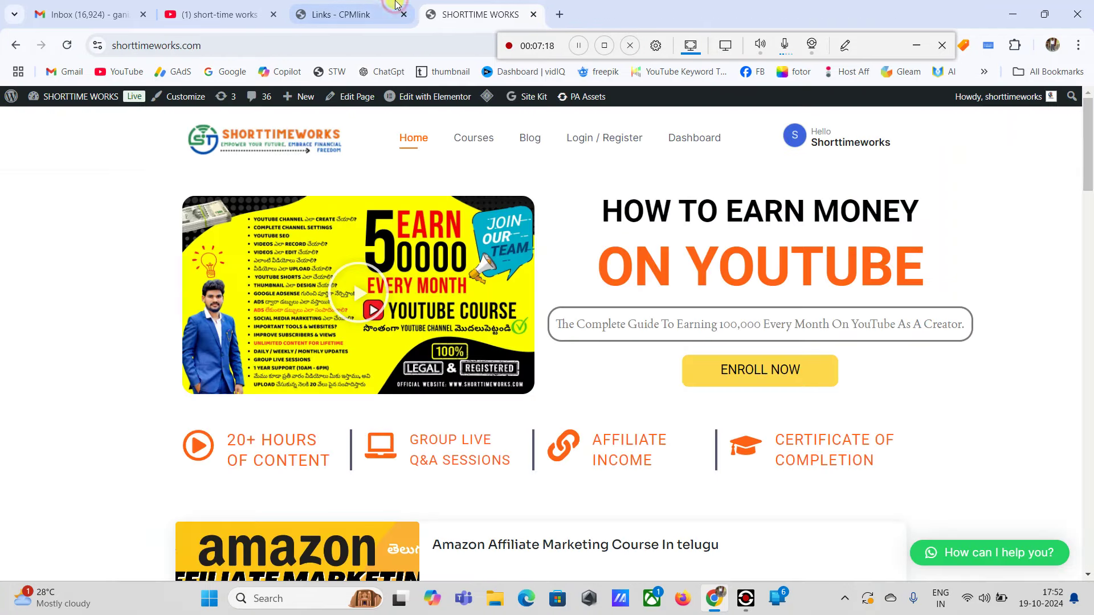
click(350, 14)
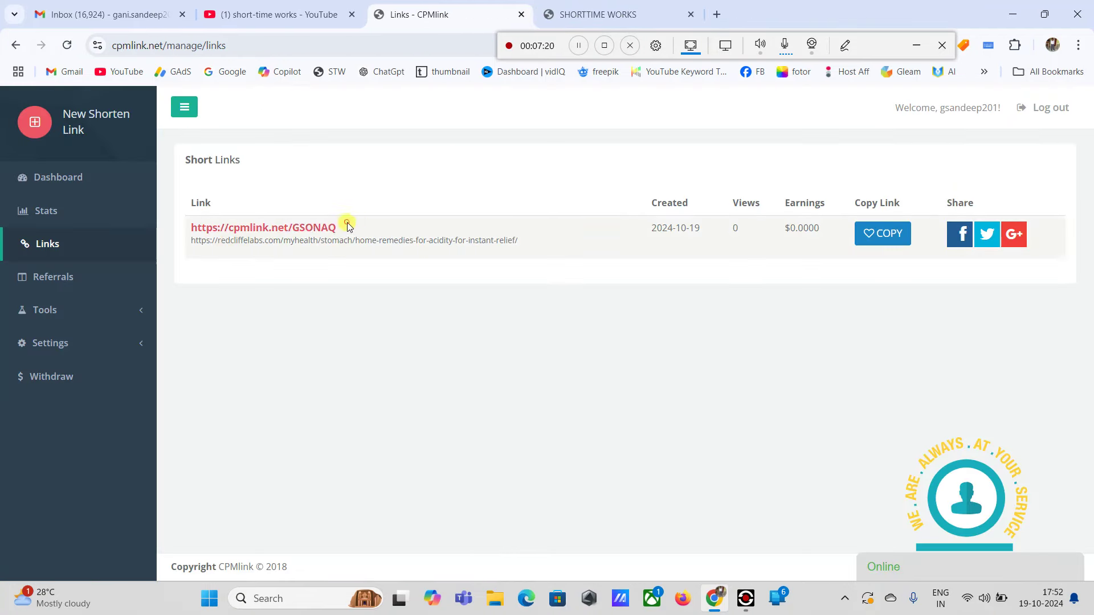
drag(349, 226, 183, 226)
right_click(219, 231)
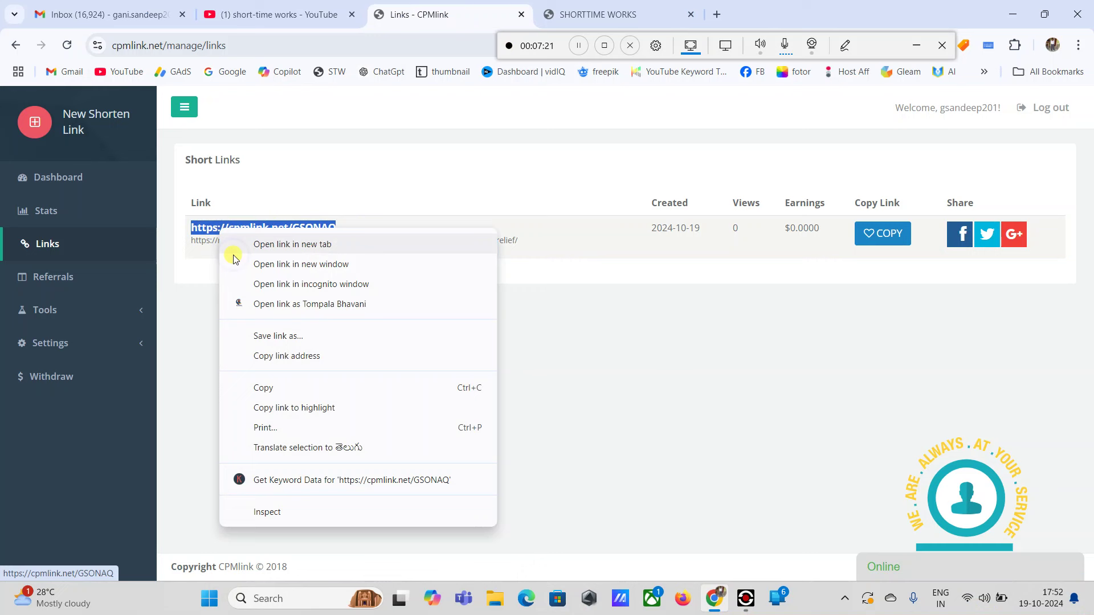
click(284, 385)
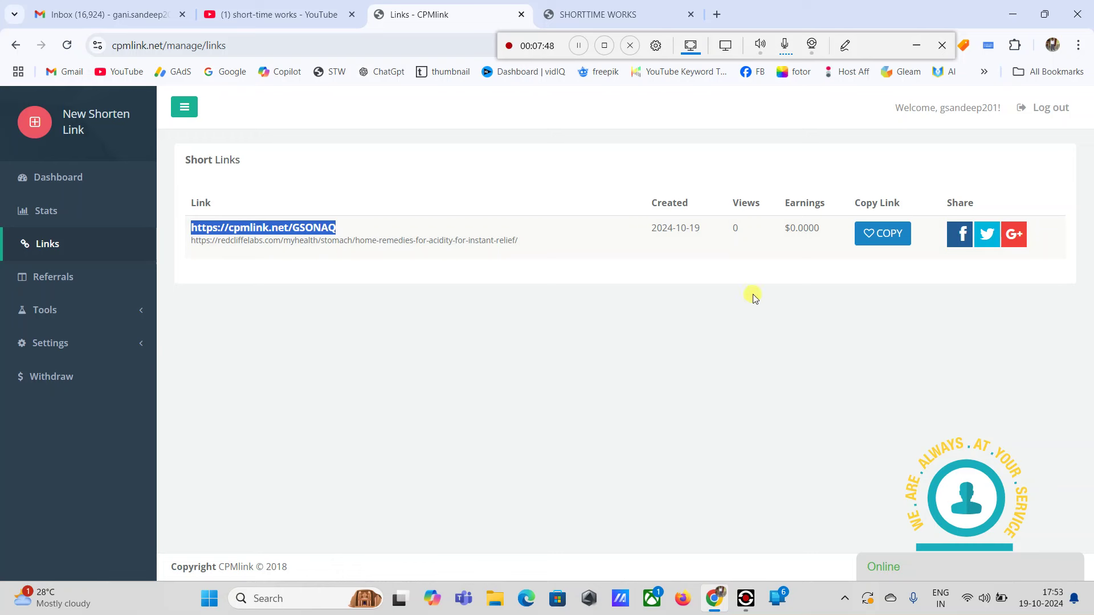
click(845, 45)
drag(749, 436, 739, 249)
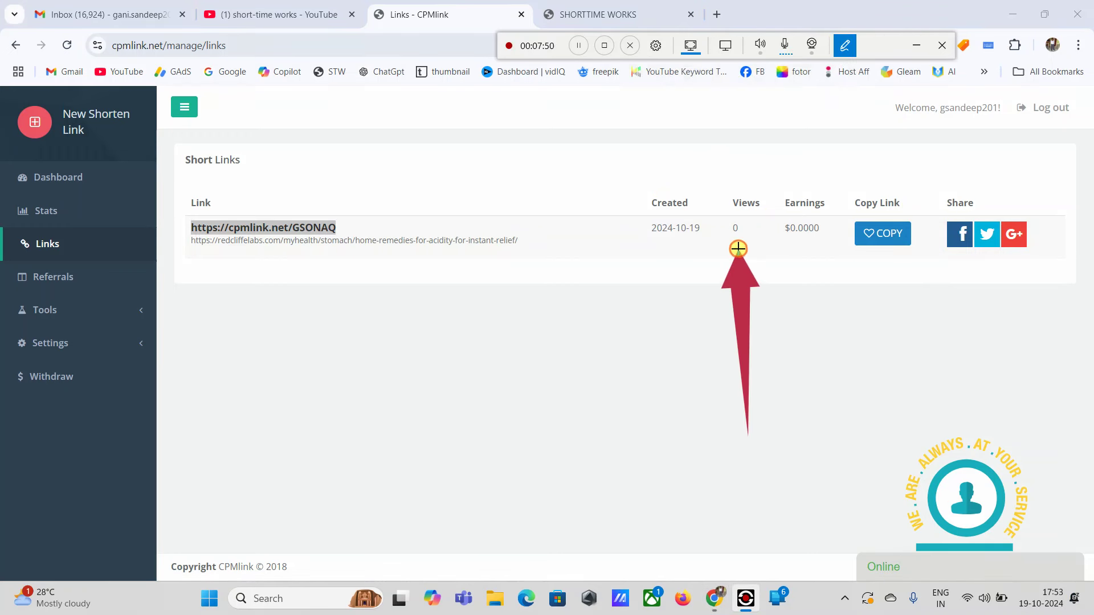
drag(818, 459, 814, 245)
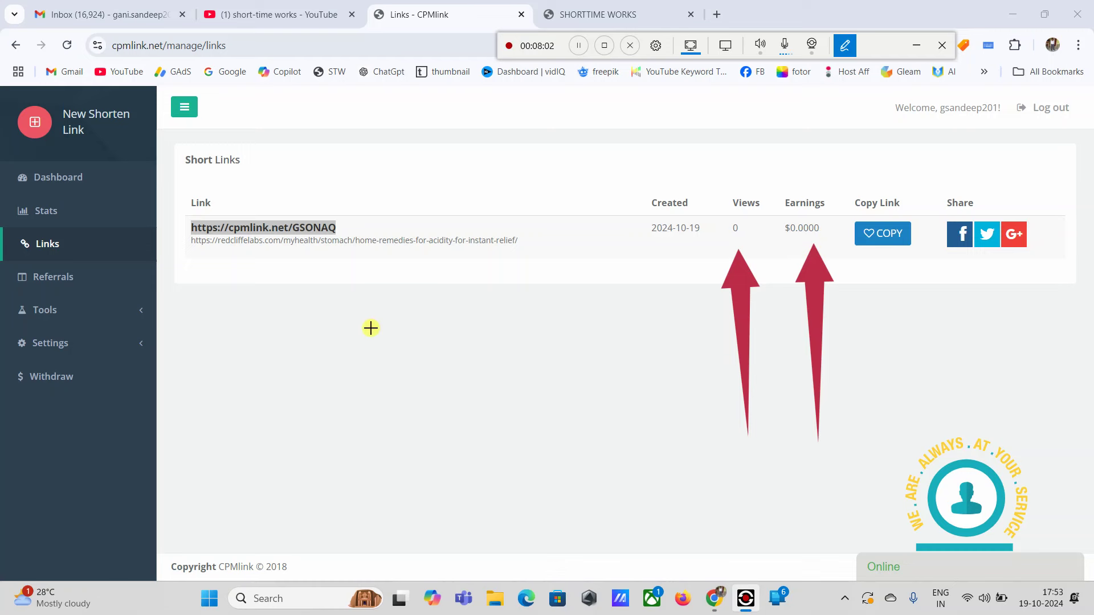
Google '1.6 dollars in rupees', mark the 134.51 INR result, then return to CPMlink Links
click(833, 47)
click(833, 46)
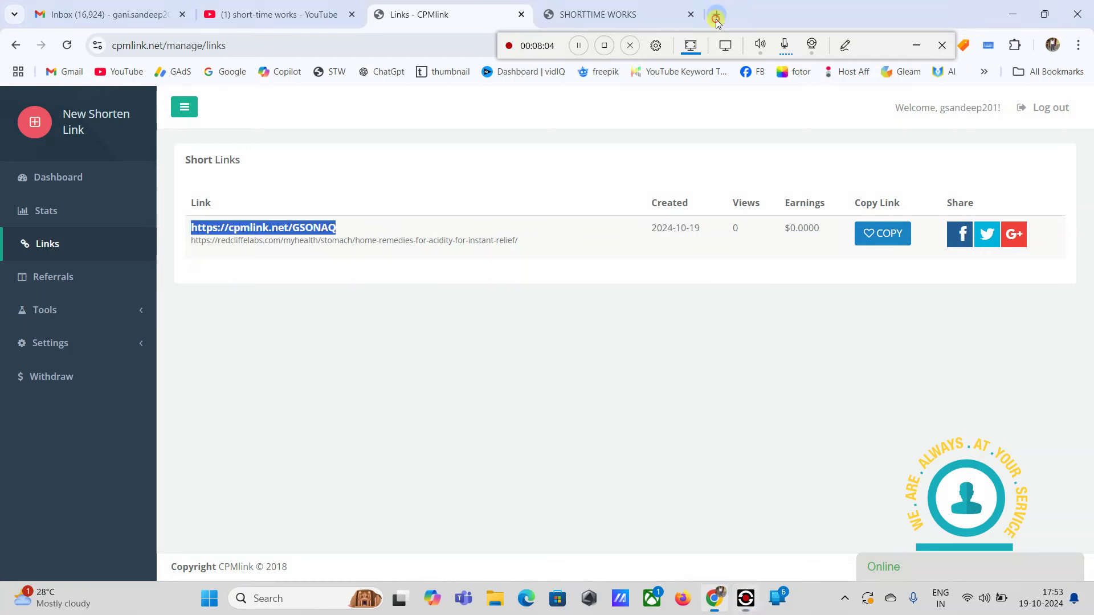
click(716, 14)
text(1.)
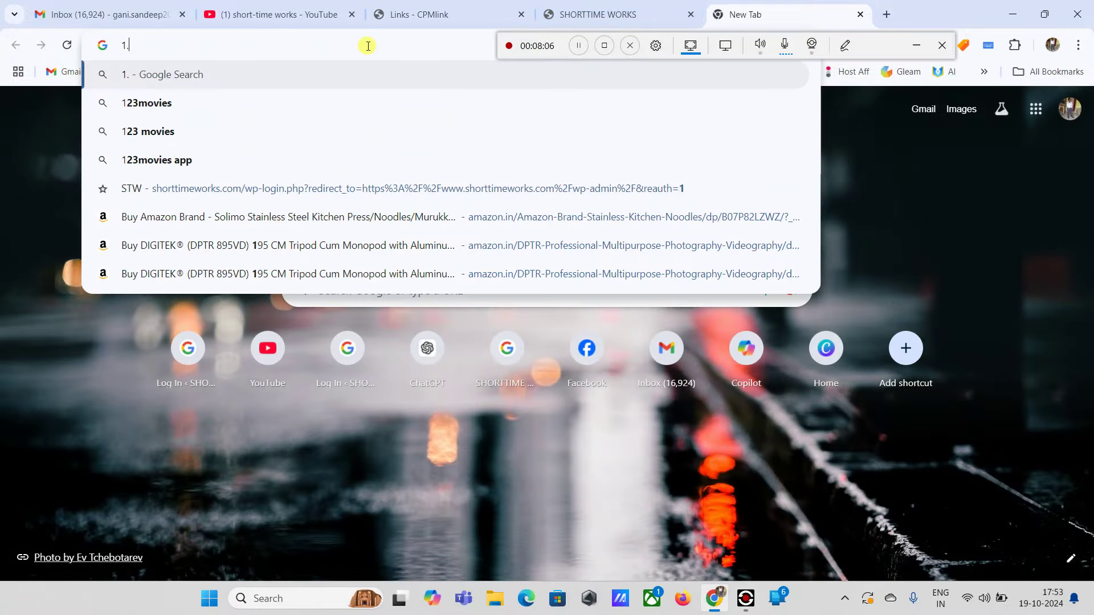
text(6 dollor)
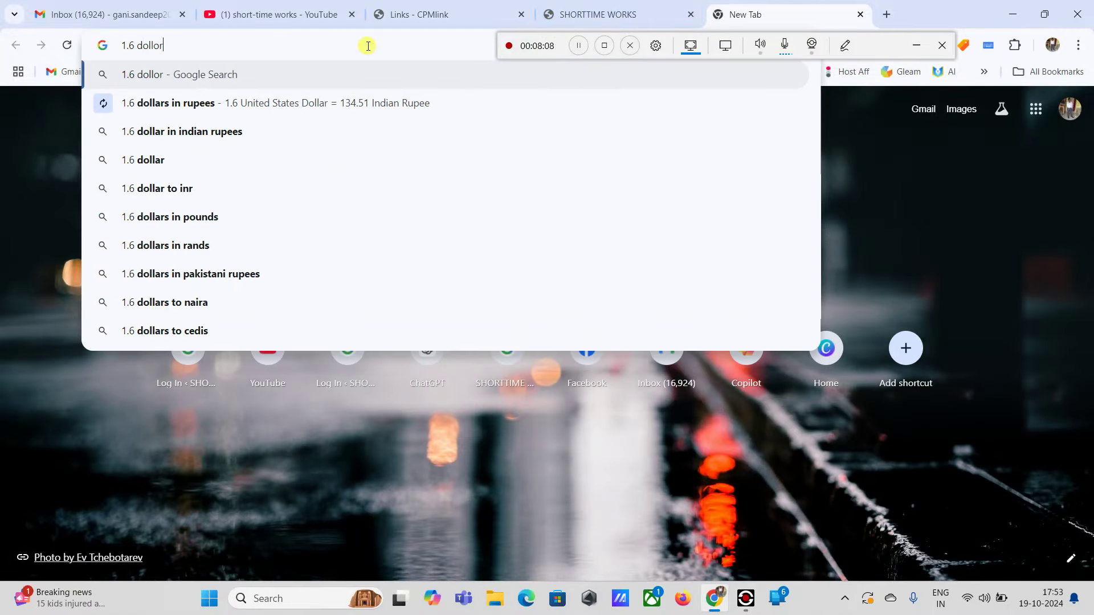
click(306, 109)
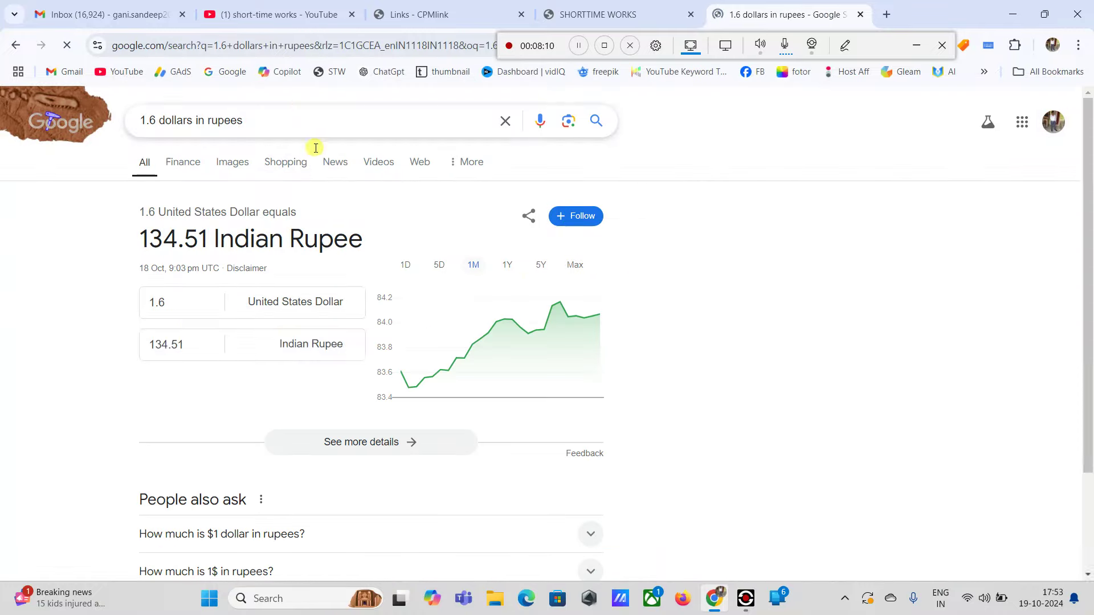
drag(140, 251, 205, 242)
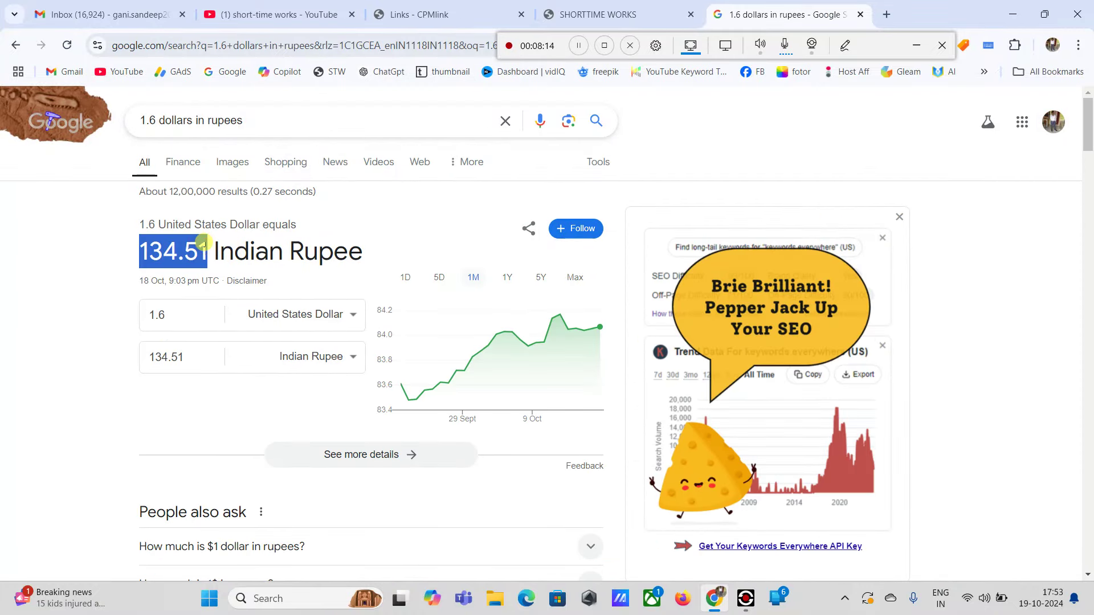
click(433, 14)
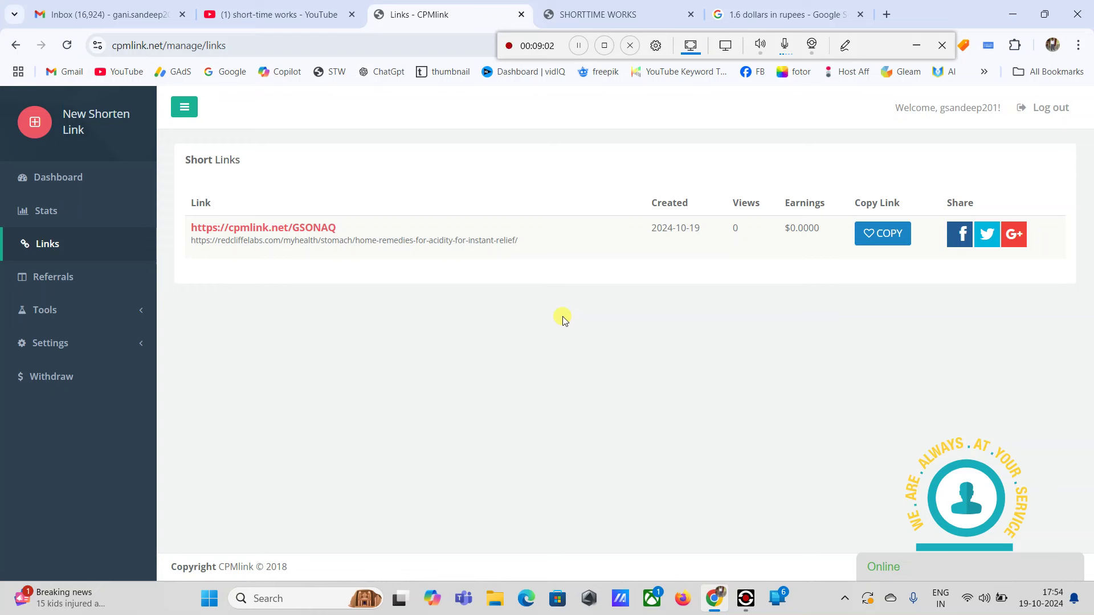
Open Canva in a new tab and create a blank Logo design, then go back to CPMlink
click(891, 21)
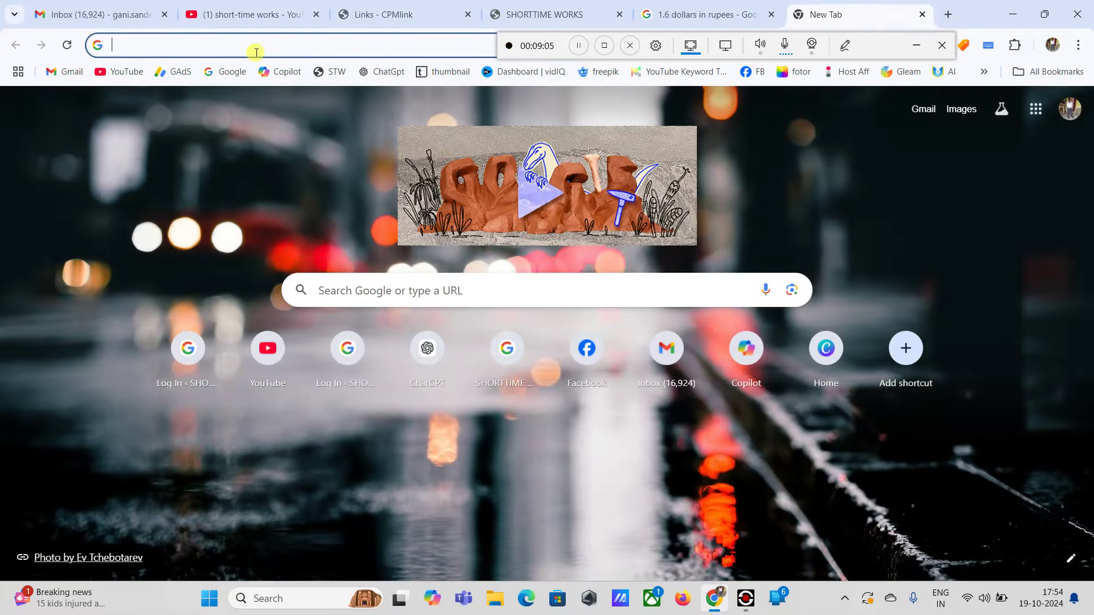
click(257, 51)
text(canva.com)
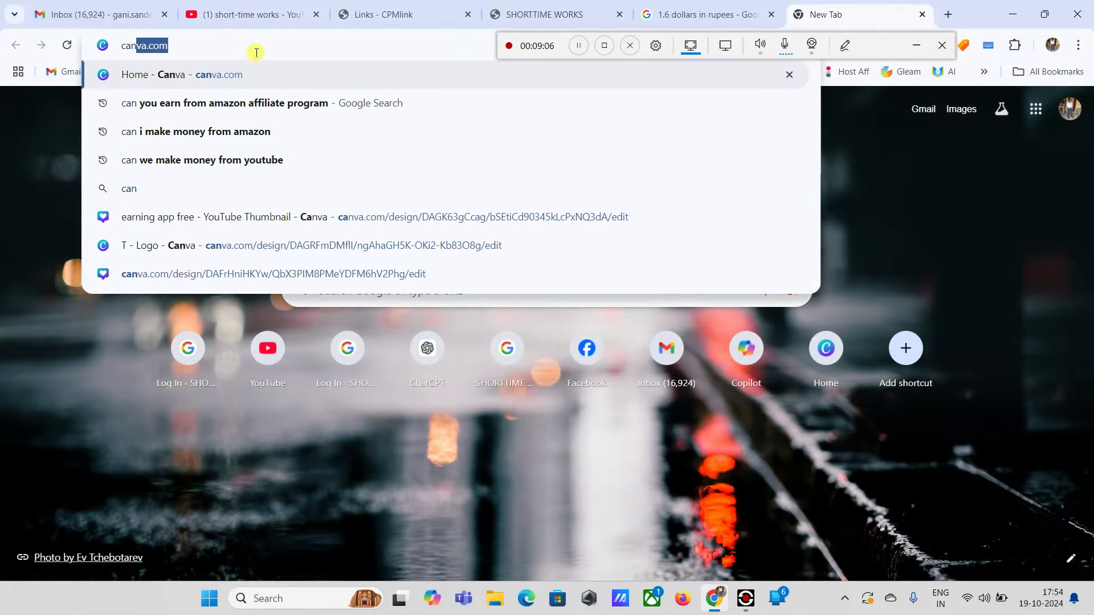
key(Return)
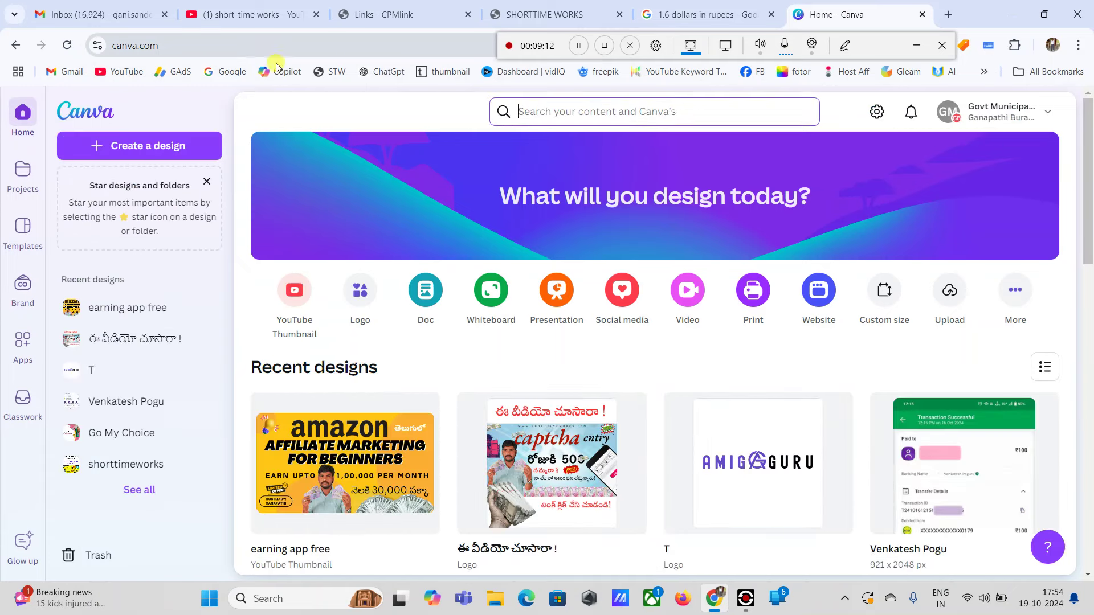
click(144, 148)
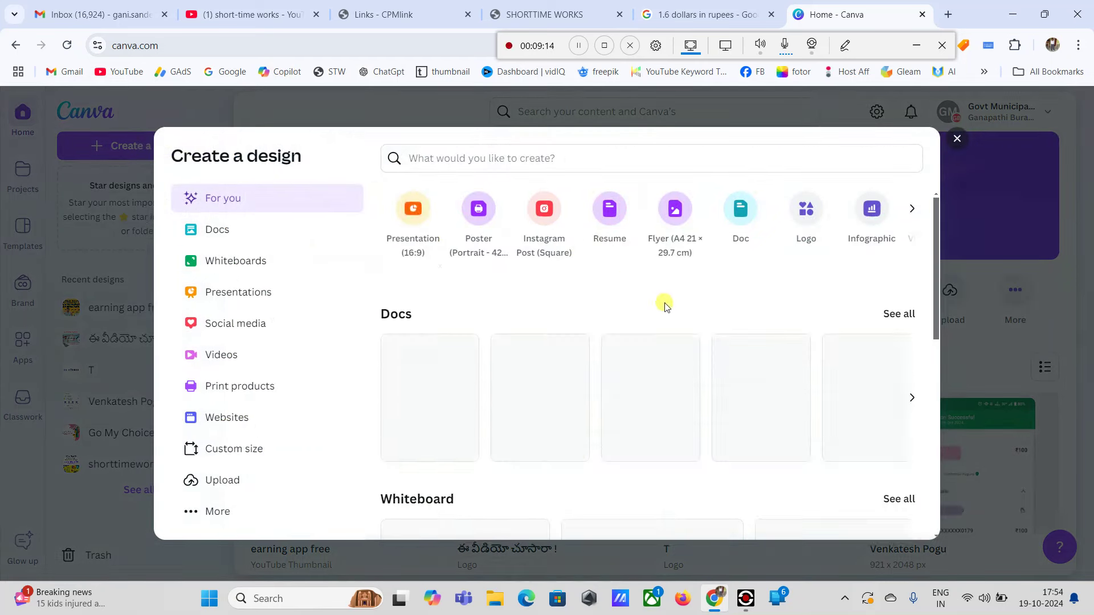
click(814, 218)
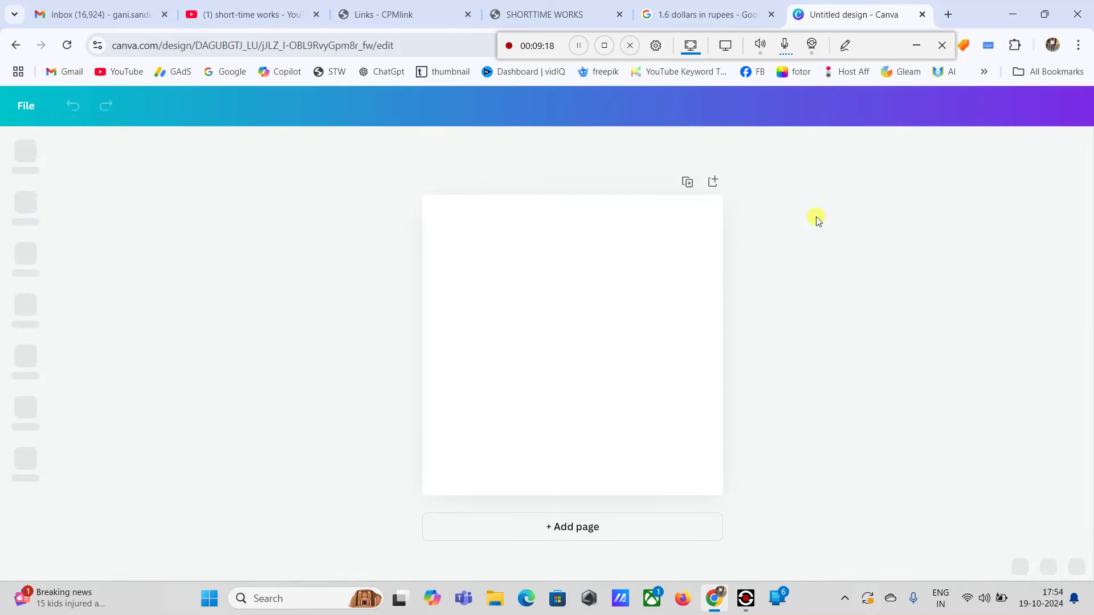
click(387, 12)
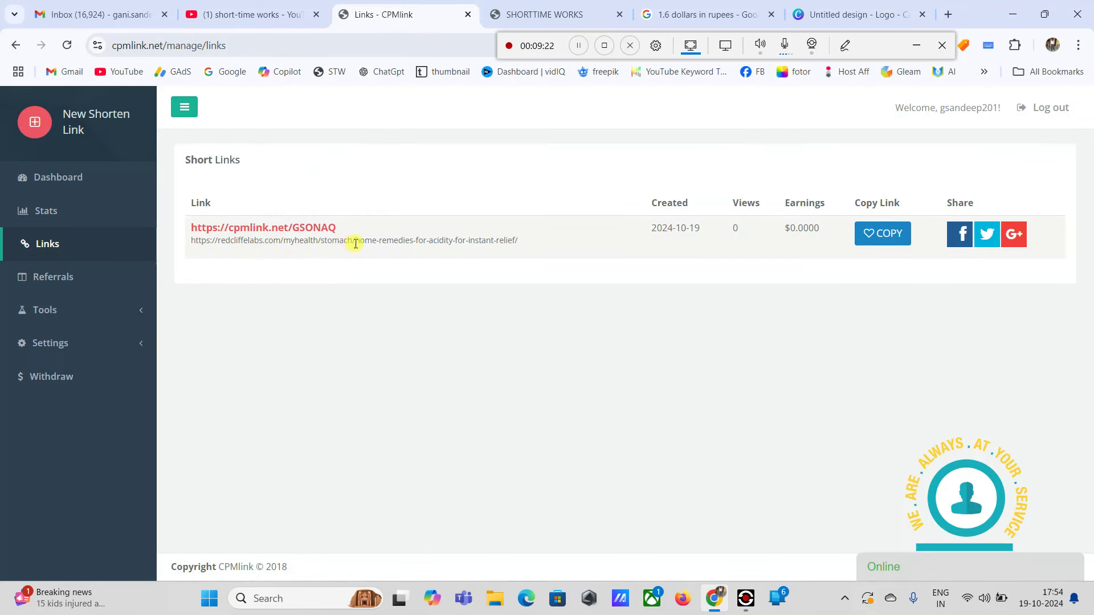
Copy the article slug from CPMlink and search Canva logo templates for 'aidity'
right_click(516, 245)
click(537, 274)
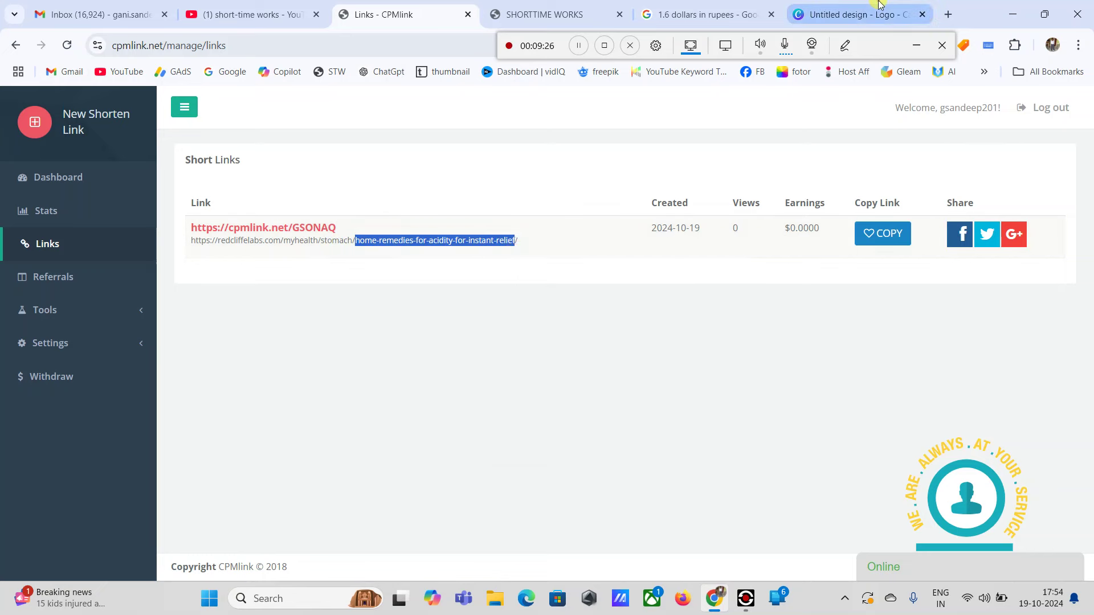
click(855, 14)
click(108, 160)
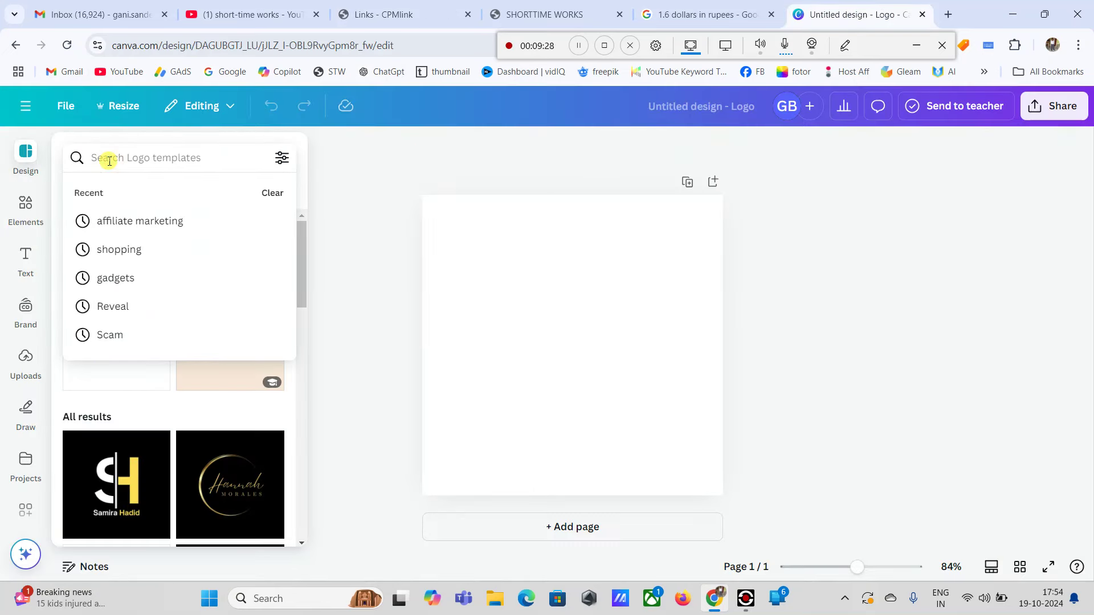
text(aidity)
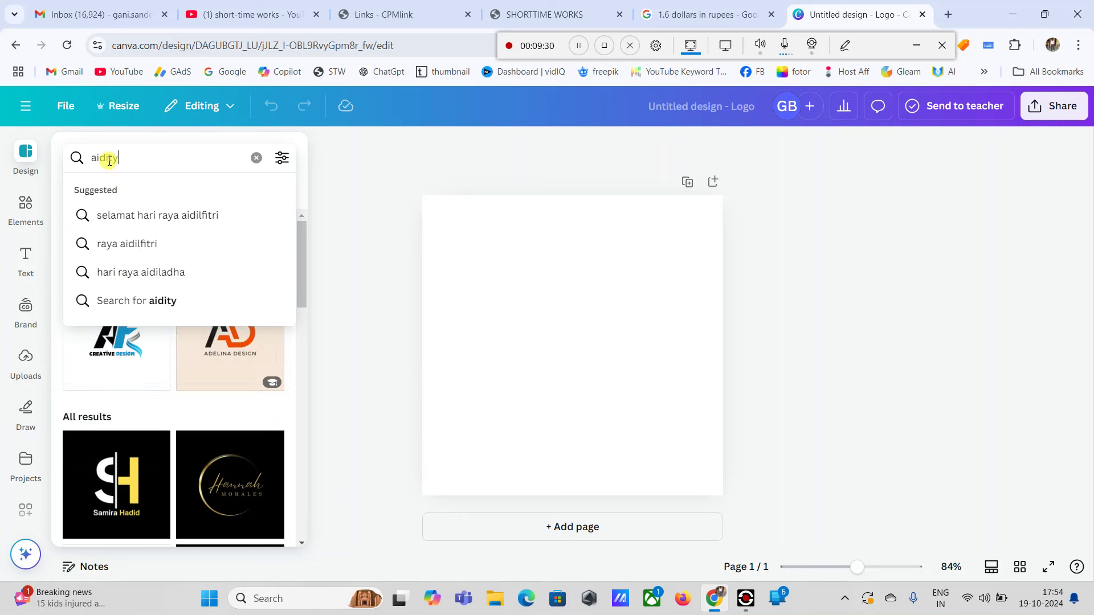
key(Return)
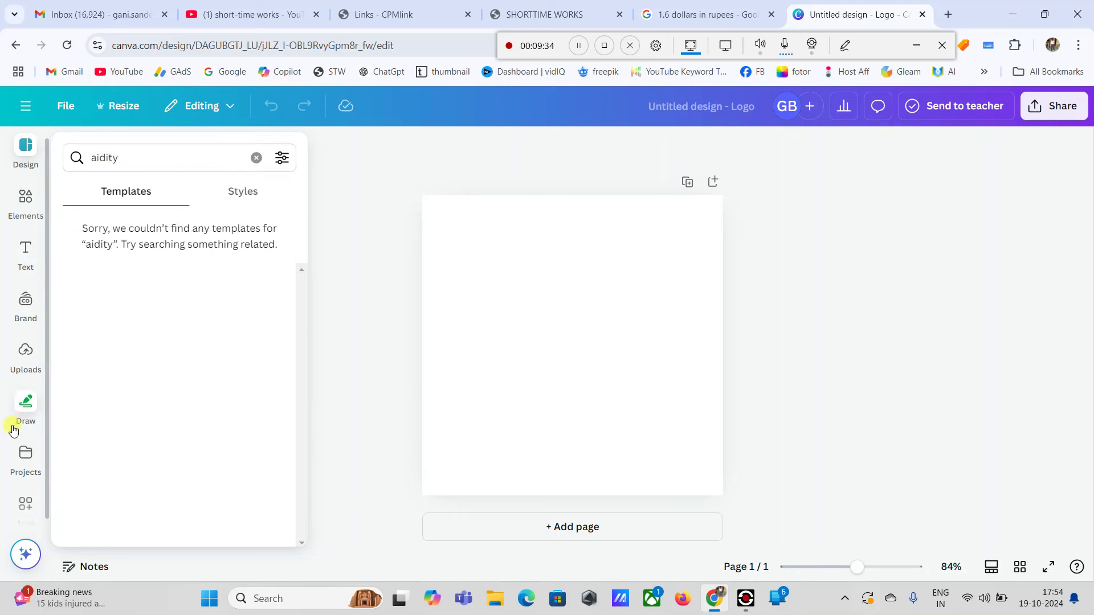
Search Elements for 'acidity' and place the woman's acidity photo across the page top
click(15, 215)
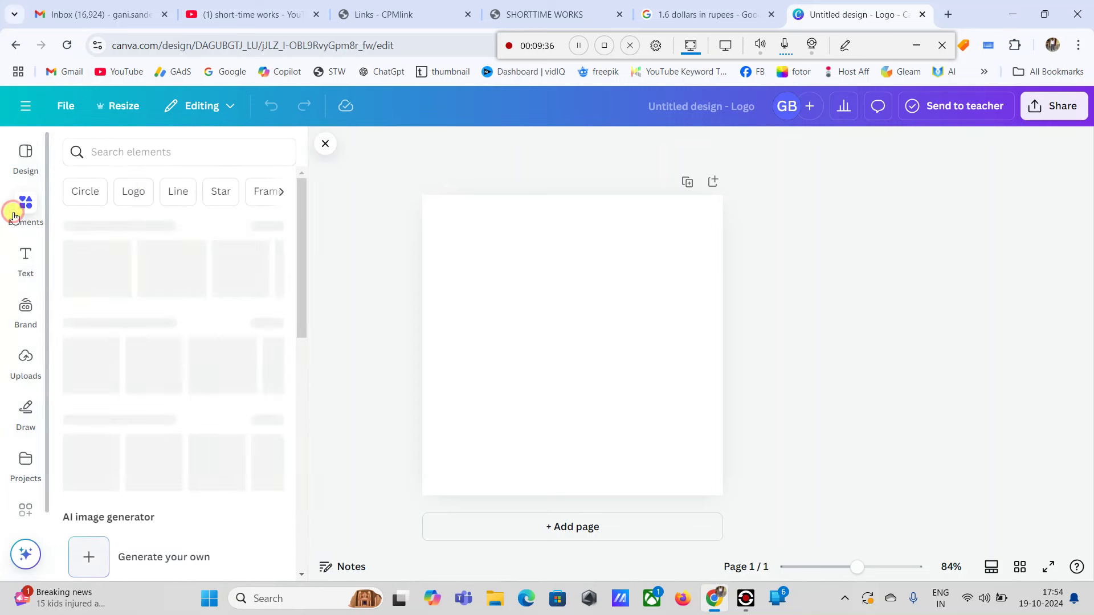
click(136, 154)
text(acifi=)
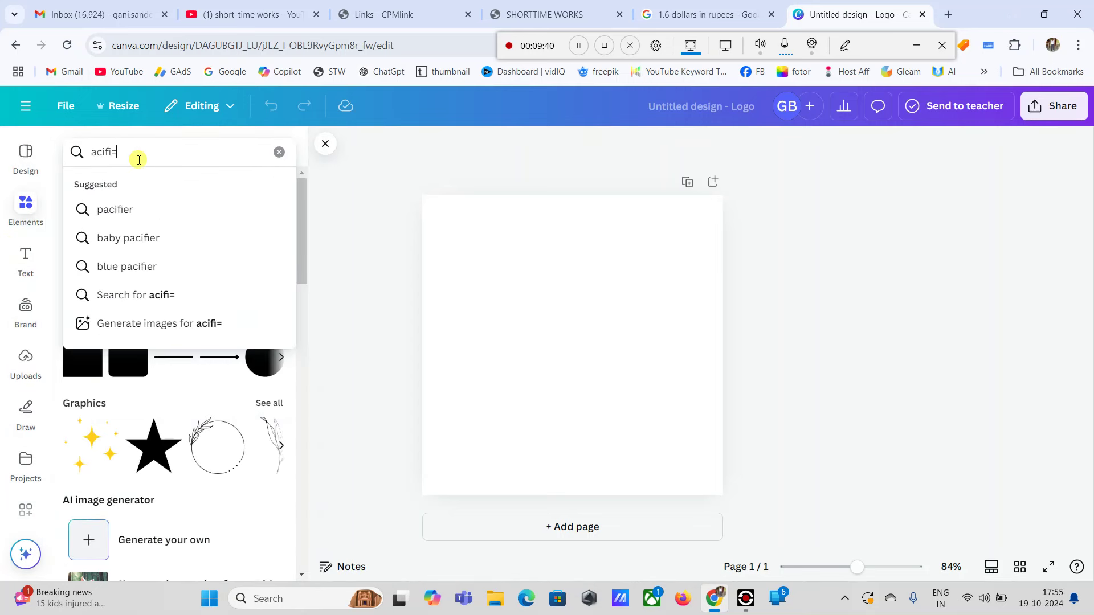
key(BackSpace)
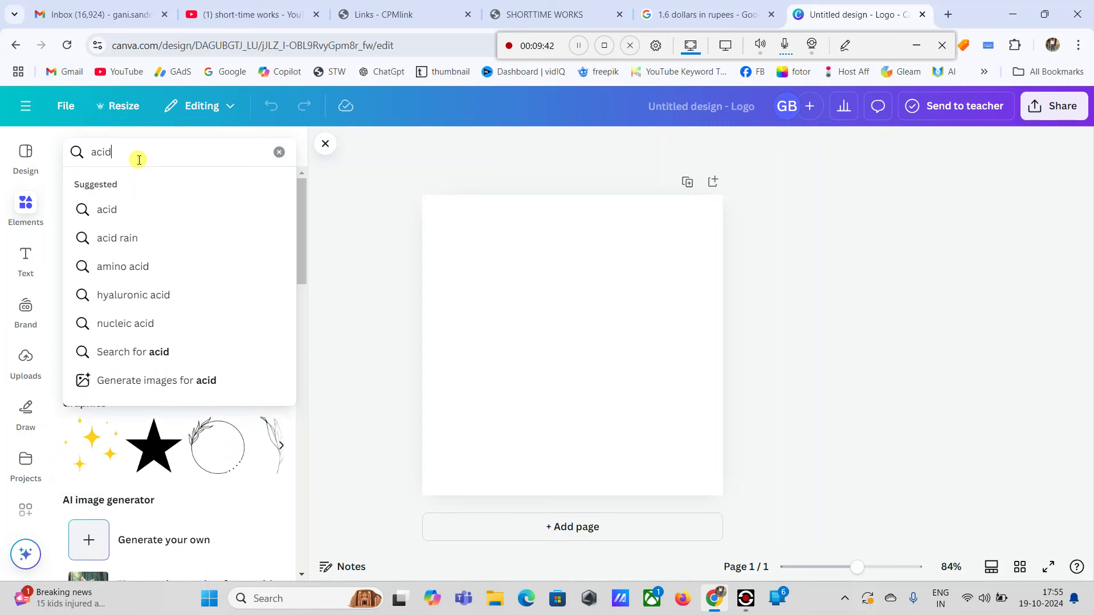
text(dity)
key(Return)
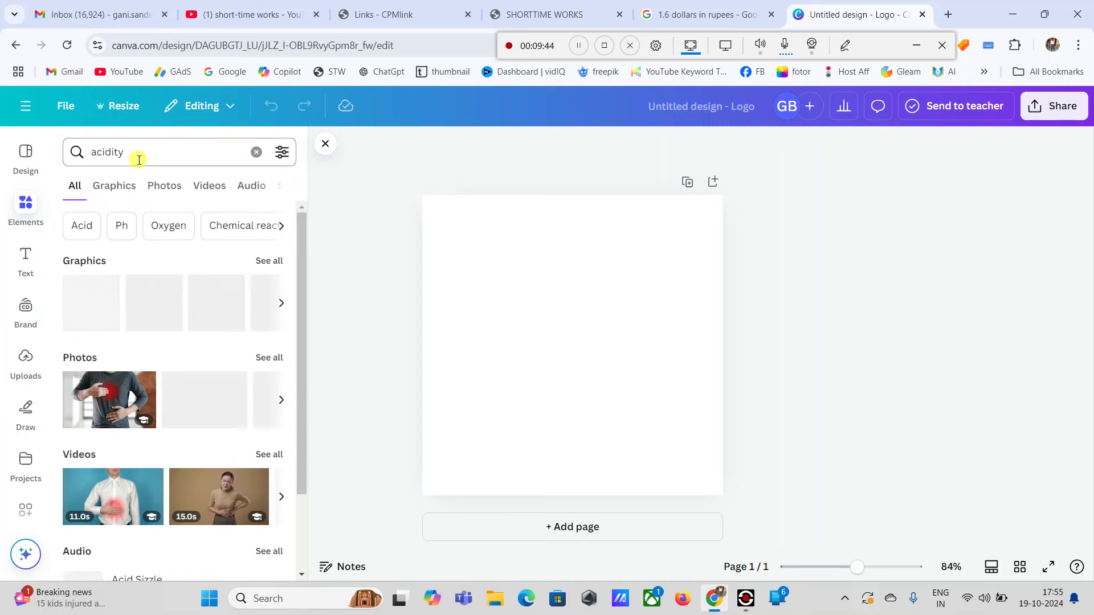
click(273, 266)
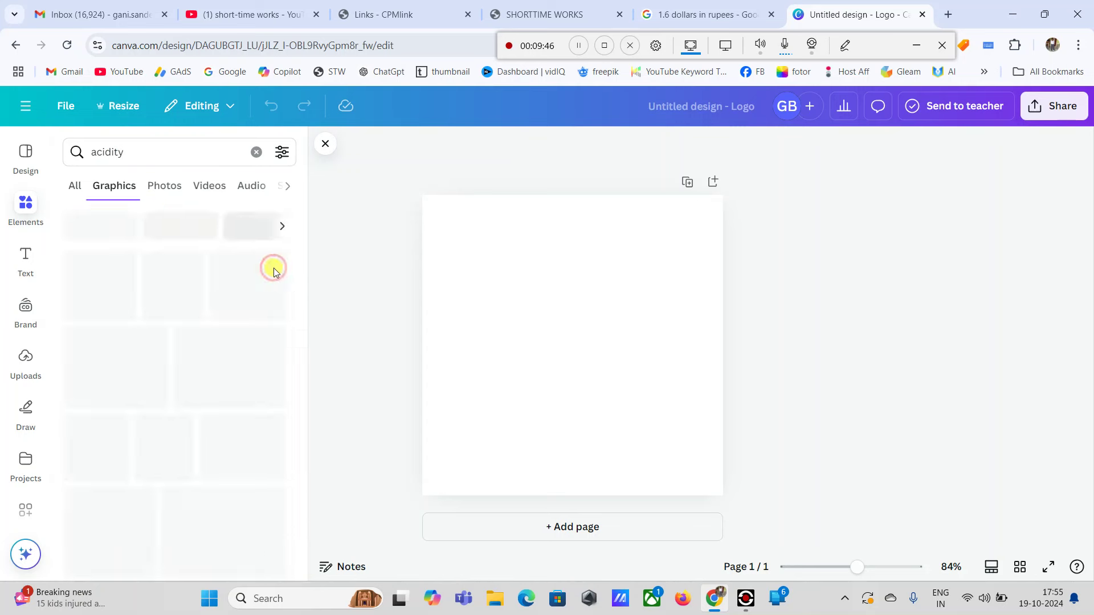
click(75, 187)
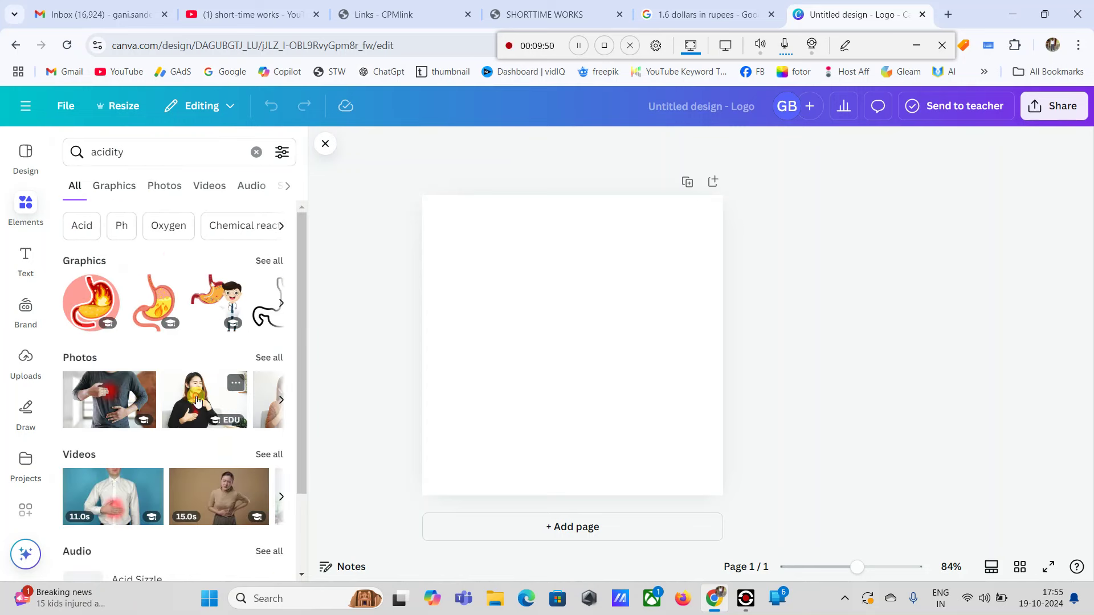
click(197, 399)
drag(449, 344, 437, 315)
drag(671, 413, 722, 395)
click(787, 393)
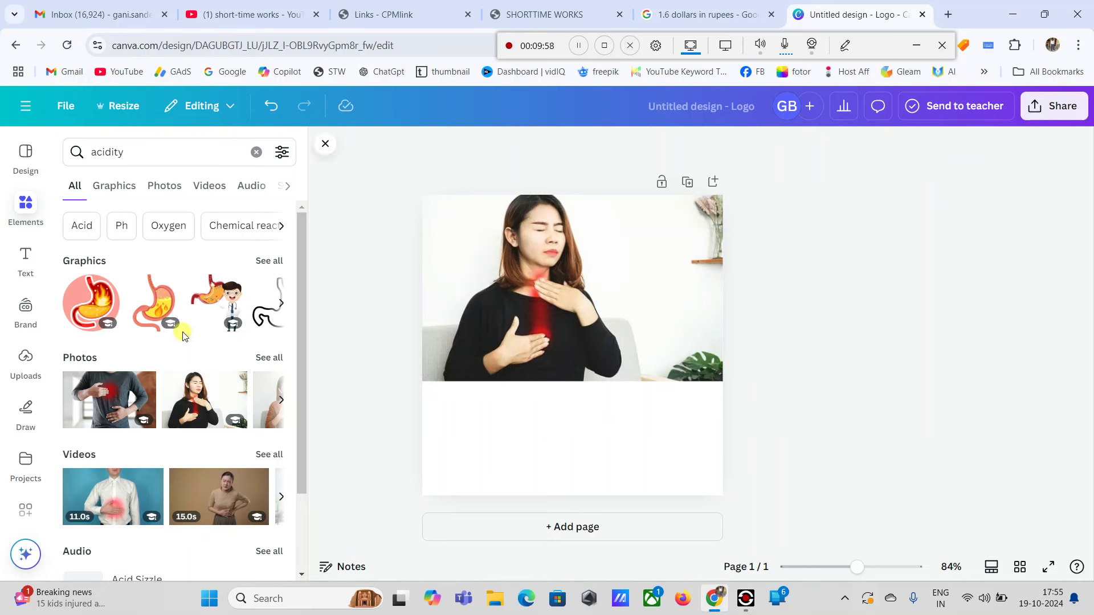
Add a heading and paste the slug home-remedies-for-acidity-for-instant-relief into it
click(25, 259)
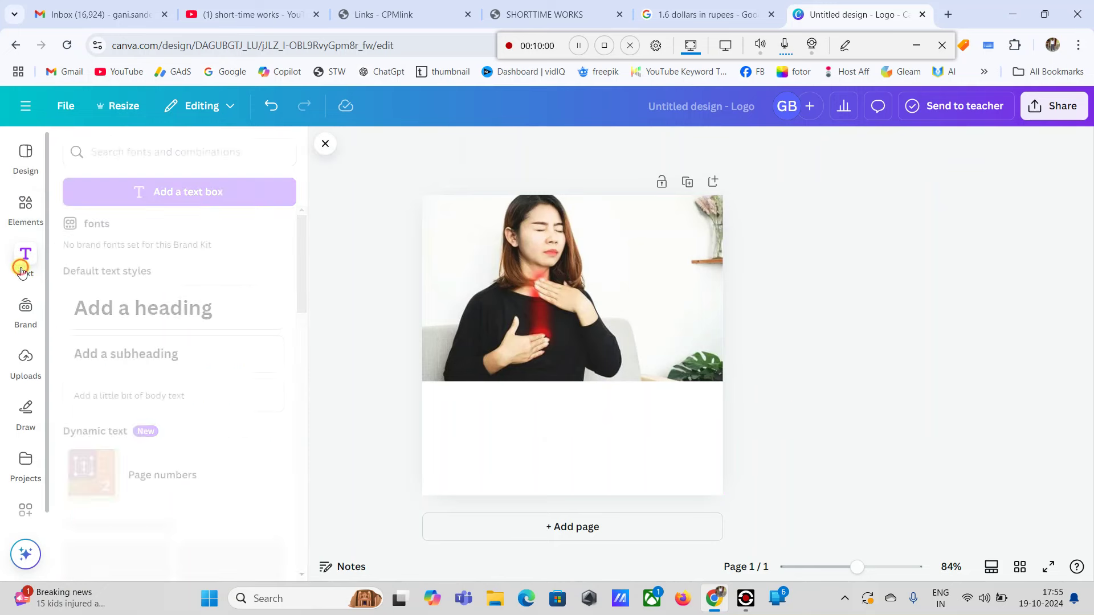
click(194, 310)
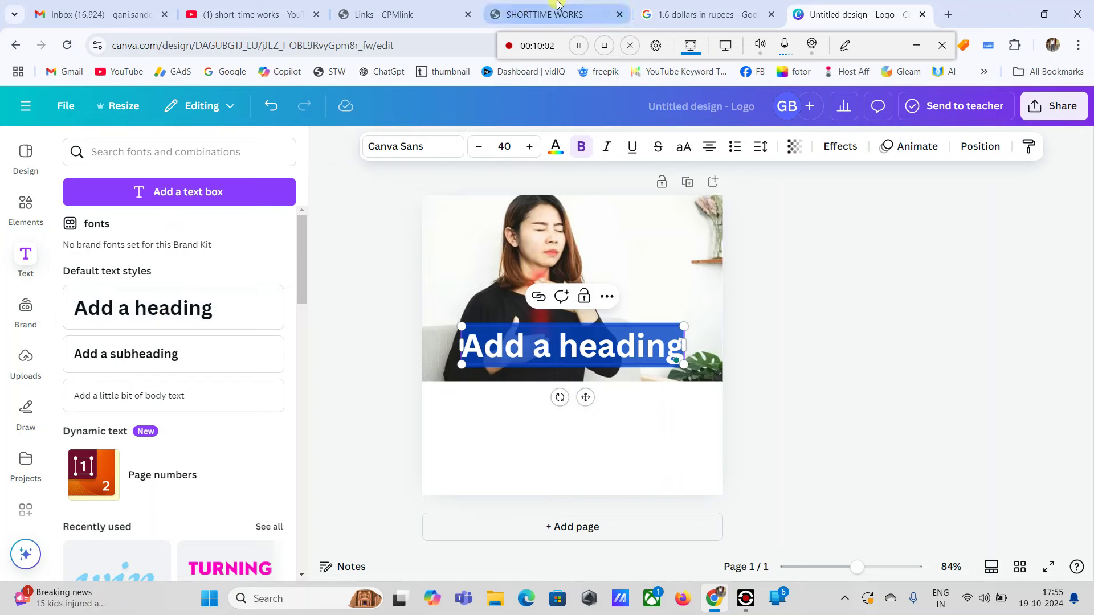
click(370, 12)
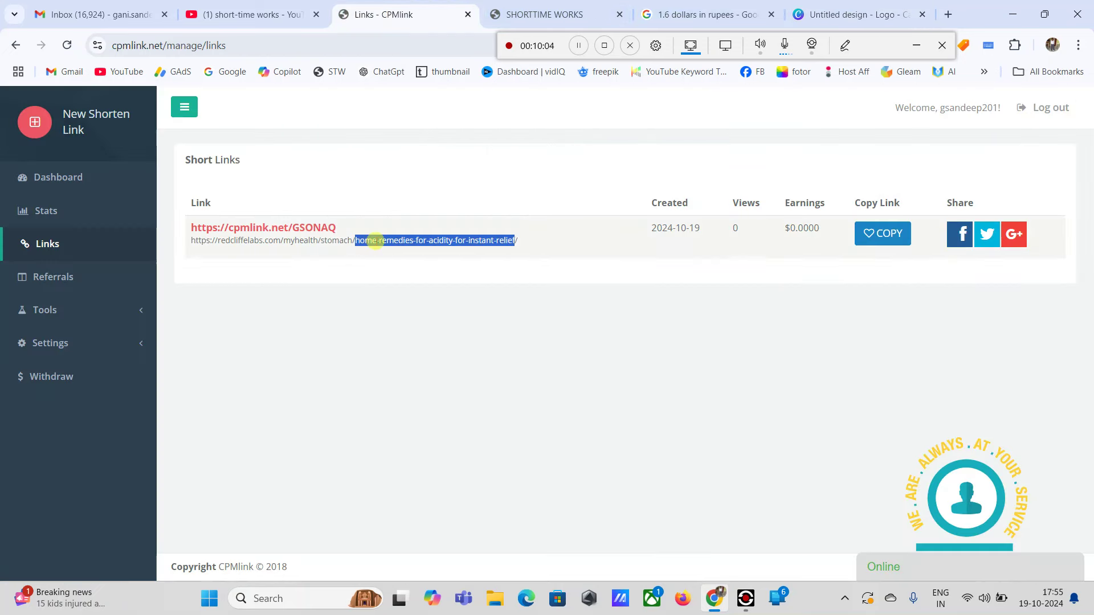
right_click(377, 240)
click(414, 256)
click(844, 15)
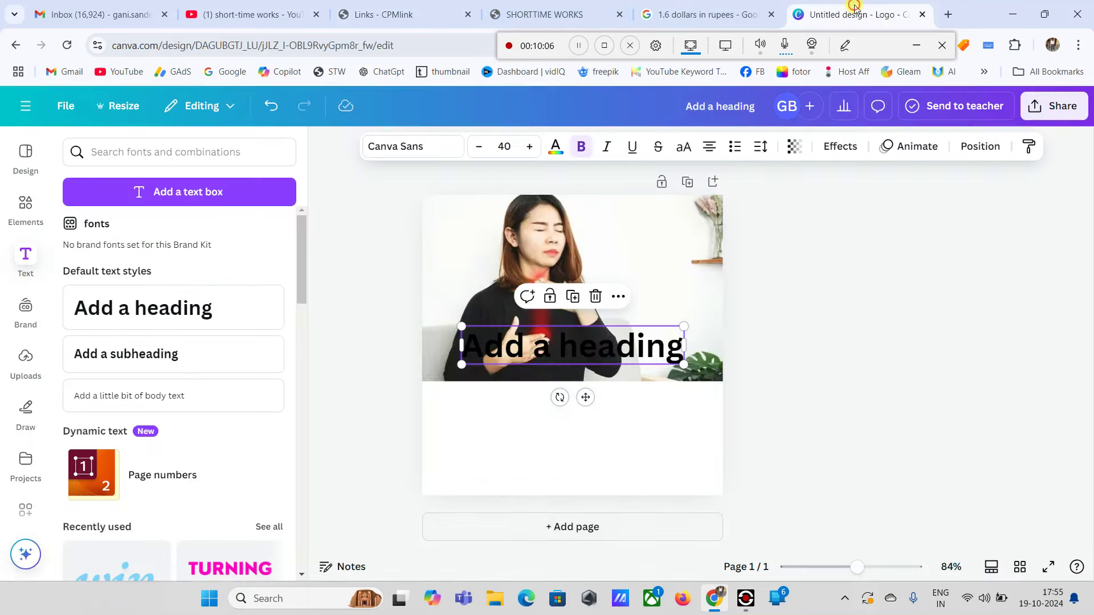
double_click(513, 348)
key(ctrl+v)
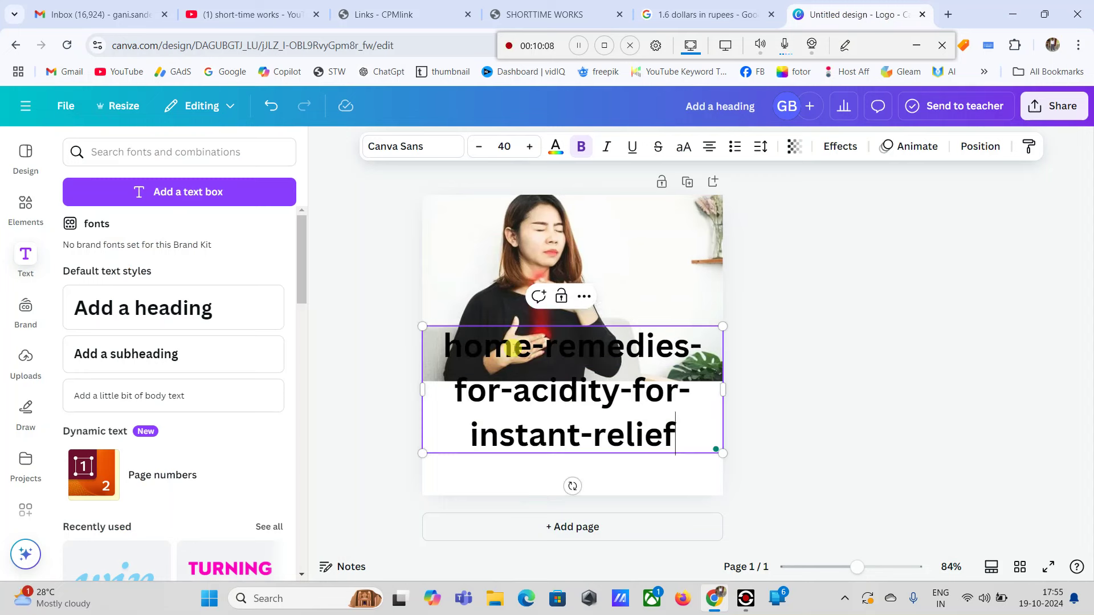
Shrink the heading to fit the page width and move it below the photo
click(785, 411)
click(720, 354)
drag(721, 328, 644, 399)
drag(564, 422, 601, 447)
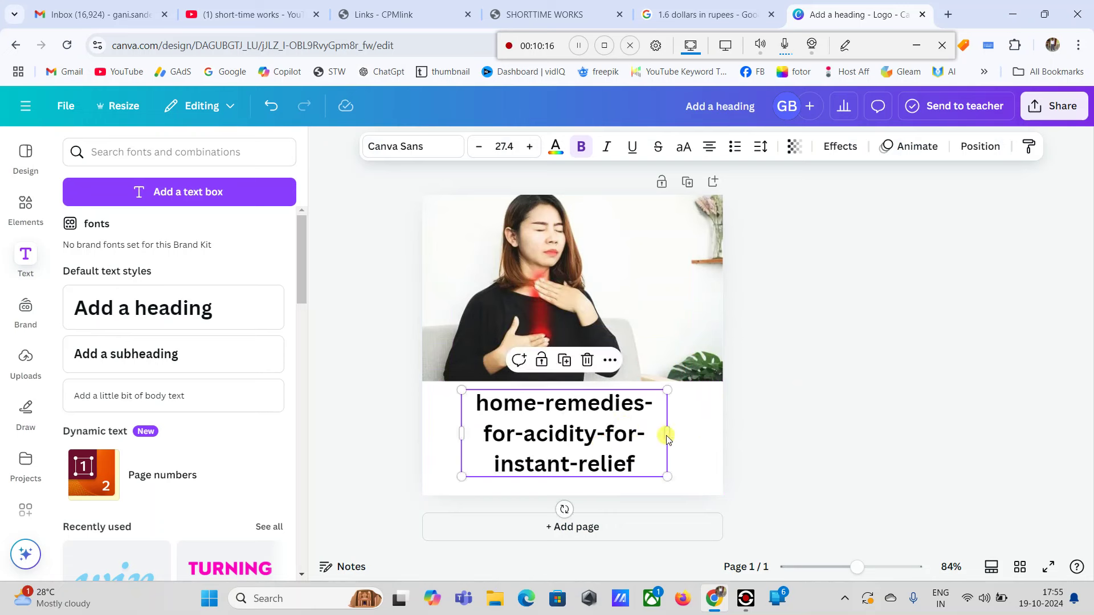
Add the flaming stomach acidity graphic and shrink it near the photo's bottom right
click(26, 210)
click(269, 261)
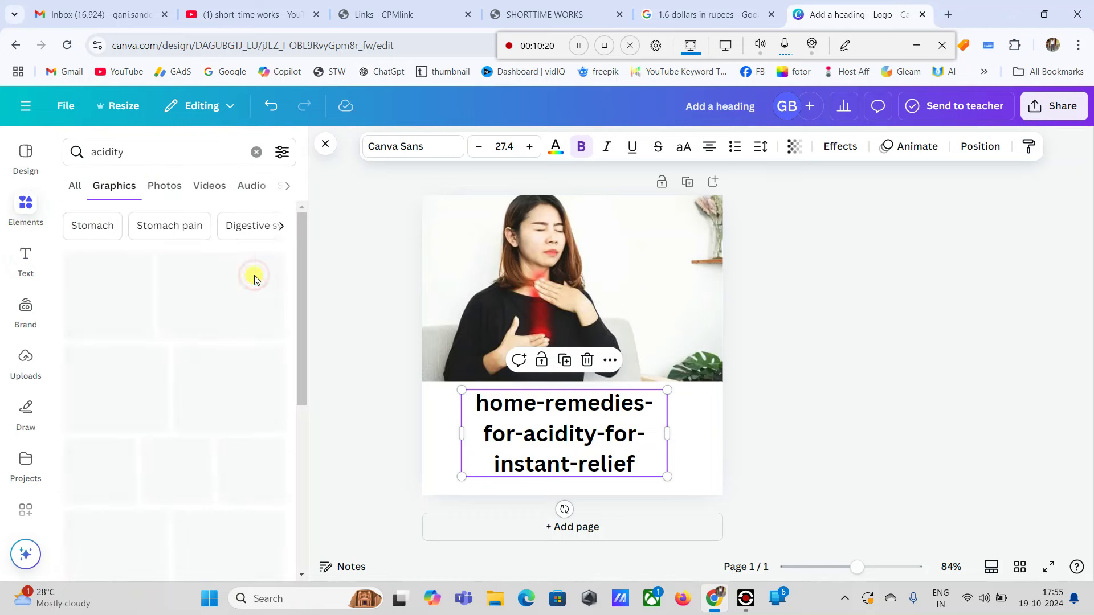
click(94, 294)
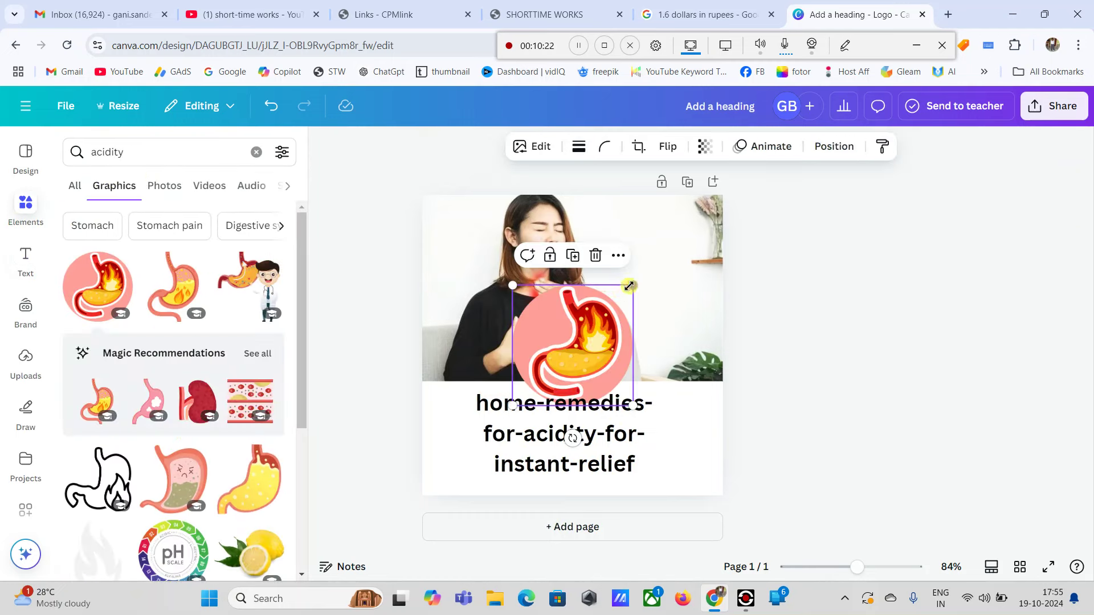
drag(633, 285, 718, 446)
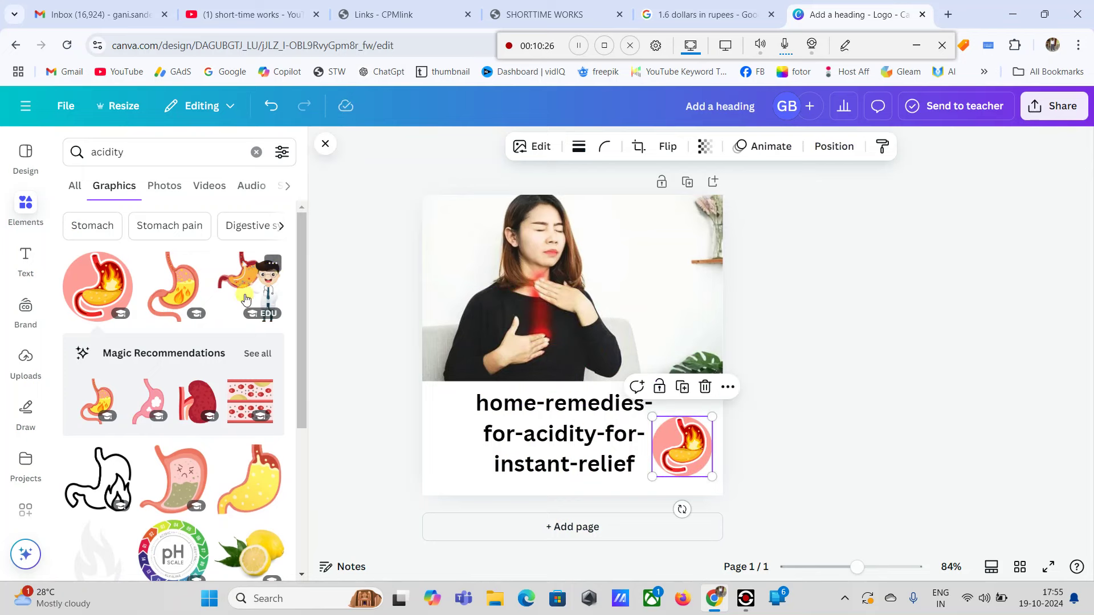
Place a recommended circular graphic, resize it to about 102 px, in the lower-left corner
scroll(246, 299, down, 4)
scroll(174, 434, up, 4)
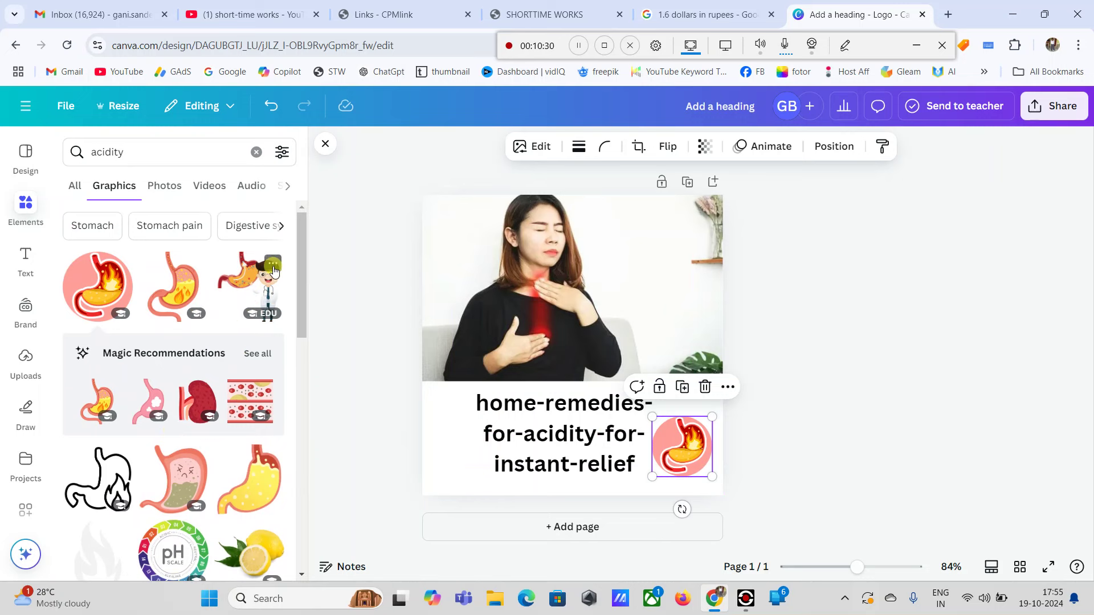
click(256, 354)
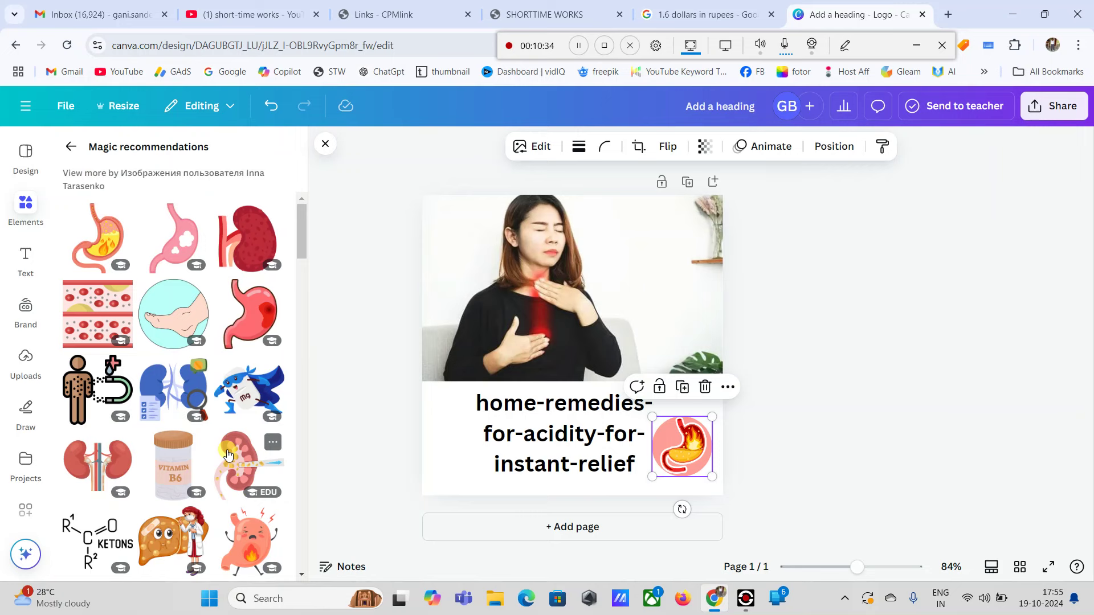
scroll(228, 454, down, 1)
scroll(228, 455, down, 3)
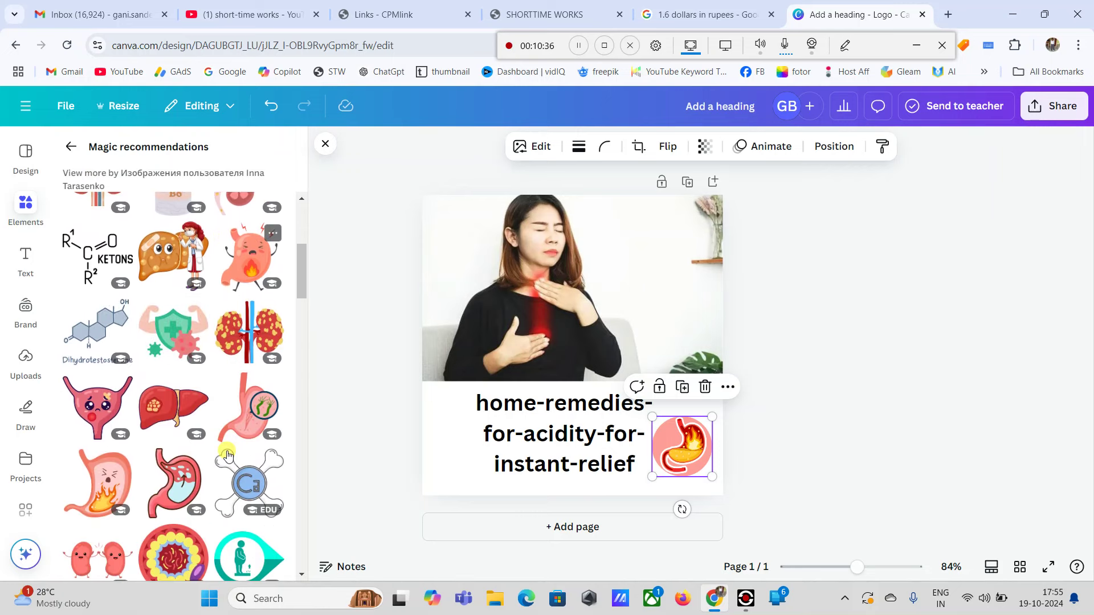
scroll(228, 454, down, 2)
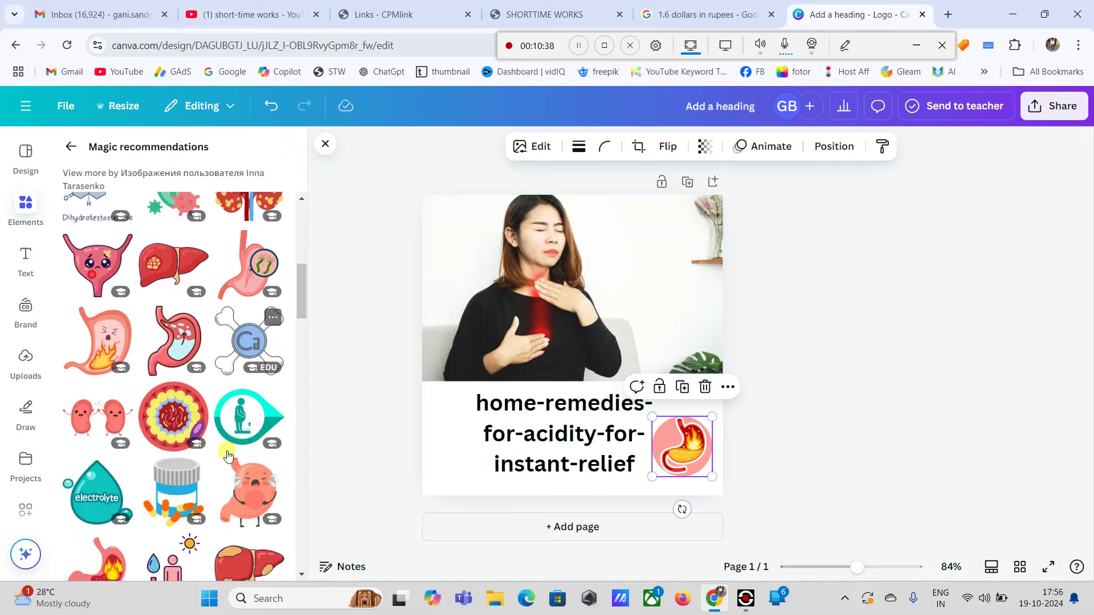
drag(185, 430, 564, 422)
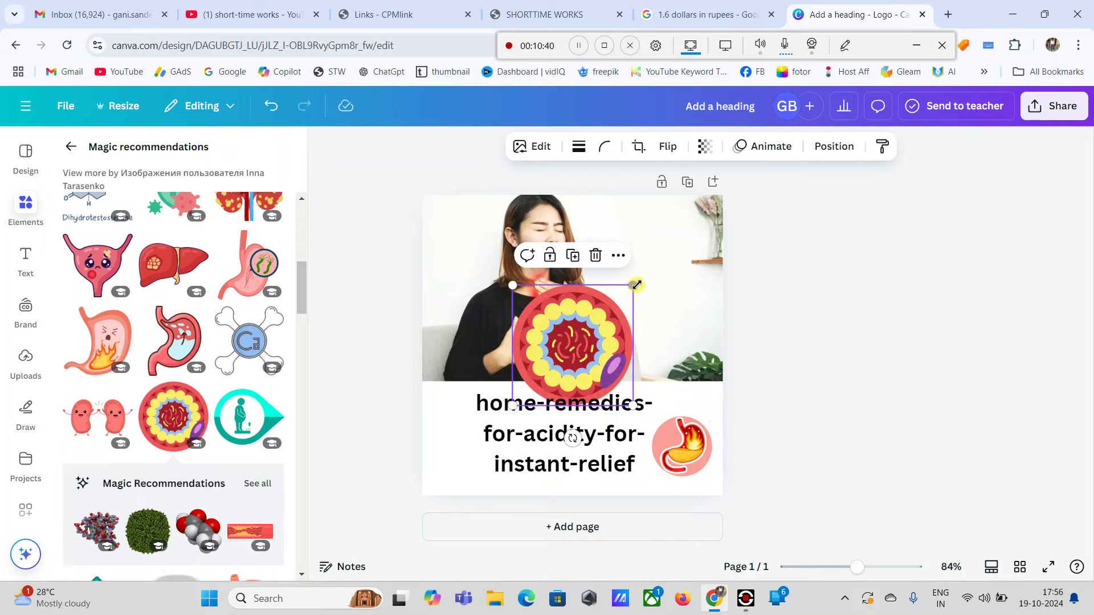
drag(647, 298, 587, 343)
drag(541, 378, 451, 464)
drag(488, 425, 482, 428)
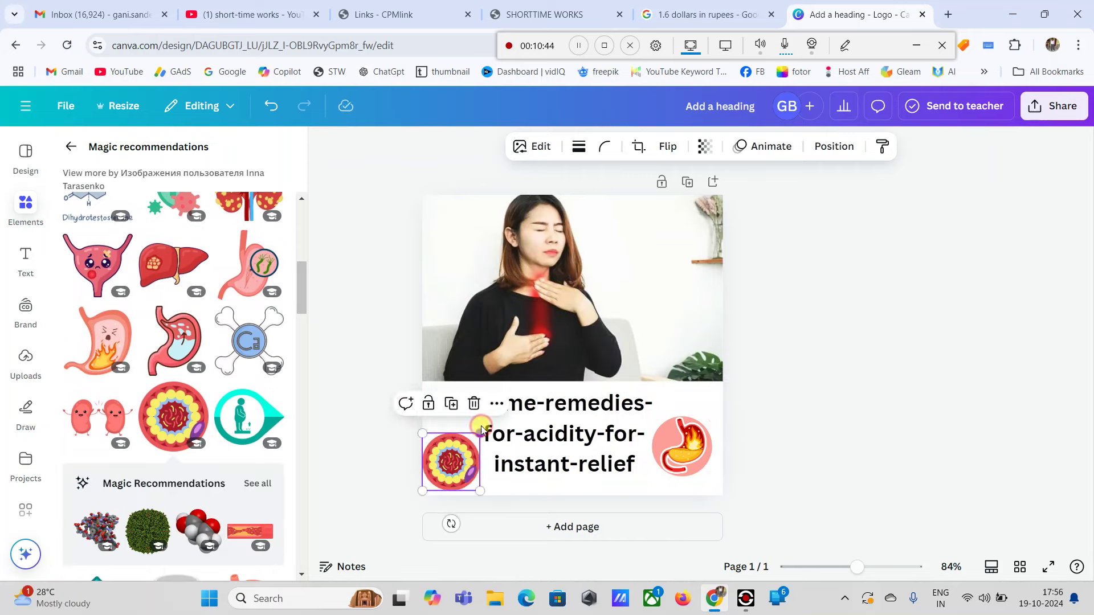
Open freepik.com/vectors/illustrations in a new tab and search for 'acidity'
click(956, 14)
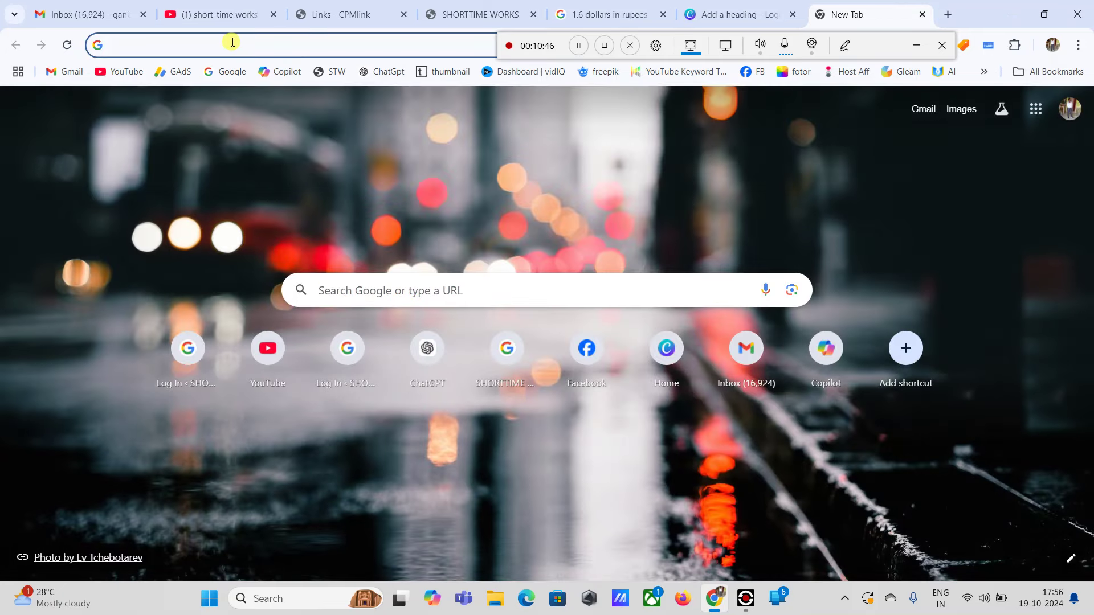
text(free)
key(Return)
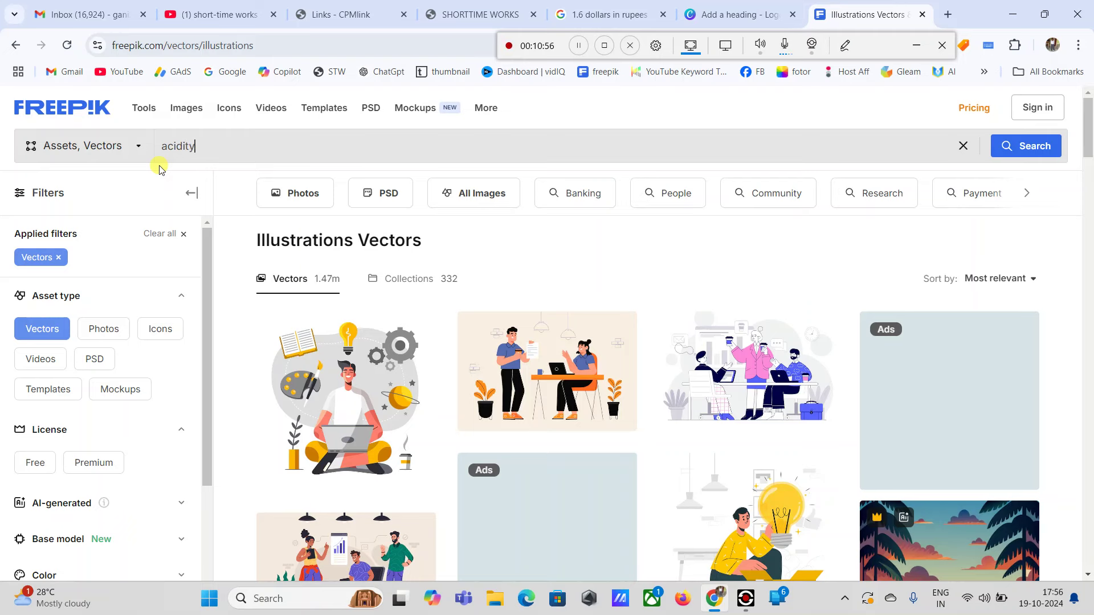
key(Return)
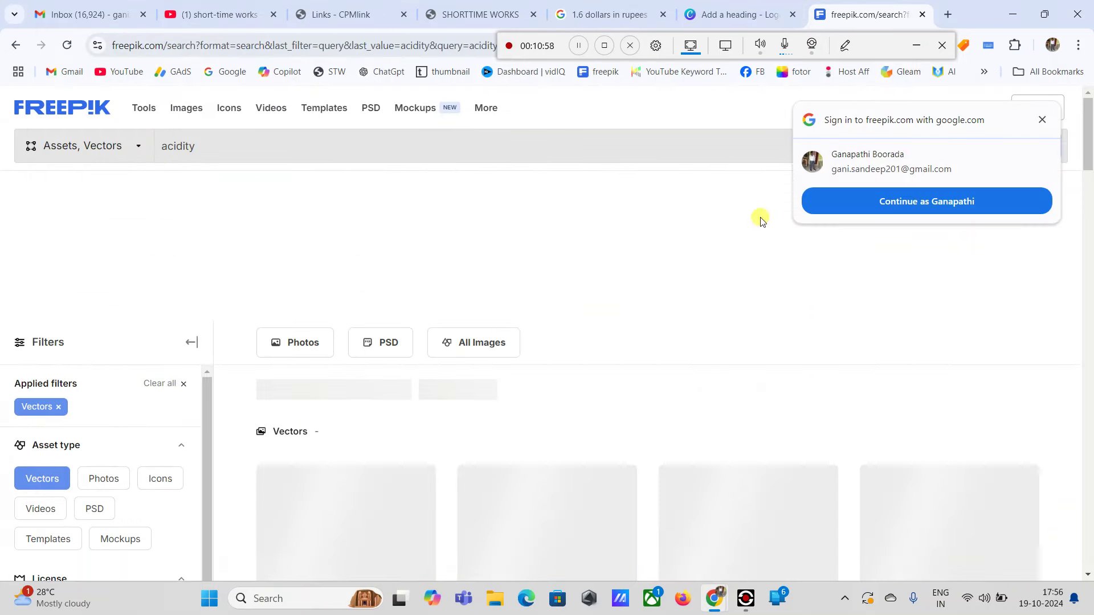
click(960, 200)
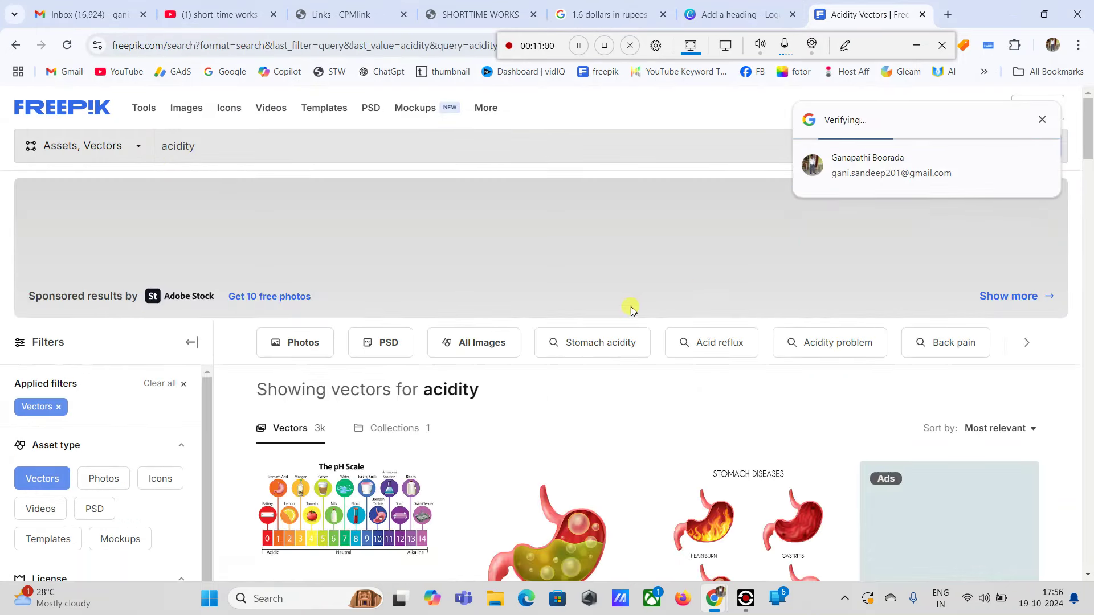
Browse the acidity vector results, previewing and closing the Stomach Diseases vector
scroll(631, 309, down, 4)
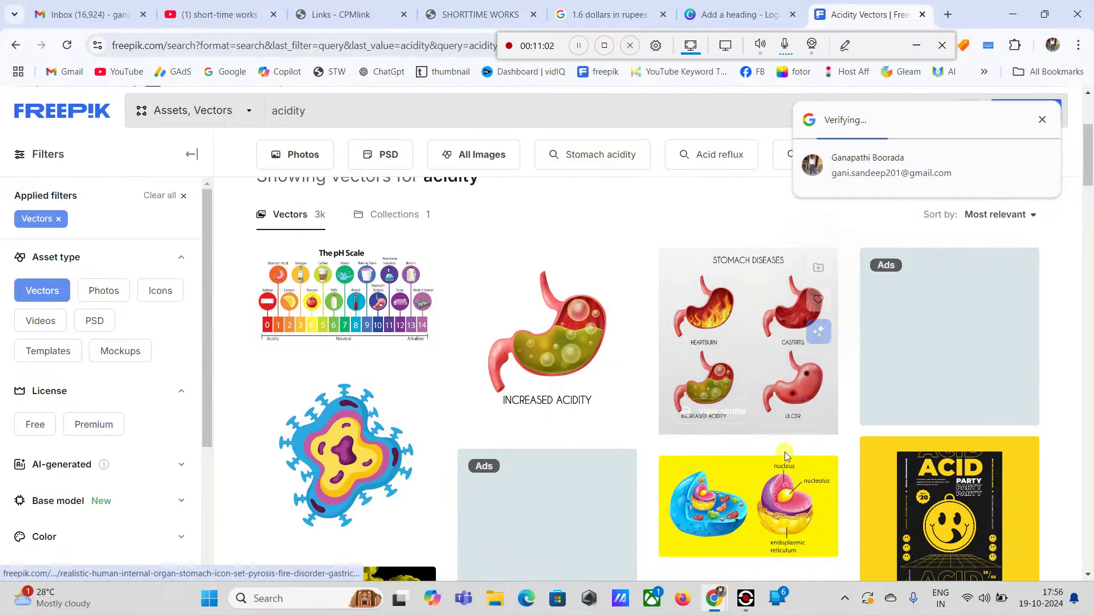
scroll(785, 456, down, 6)
scroll(903, 478, up, 8)
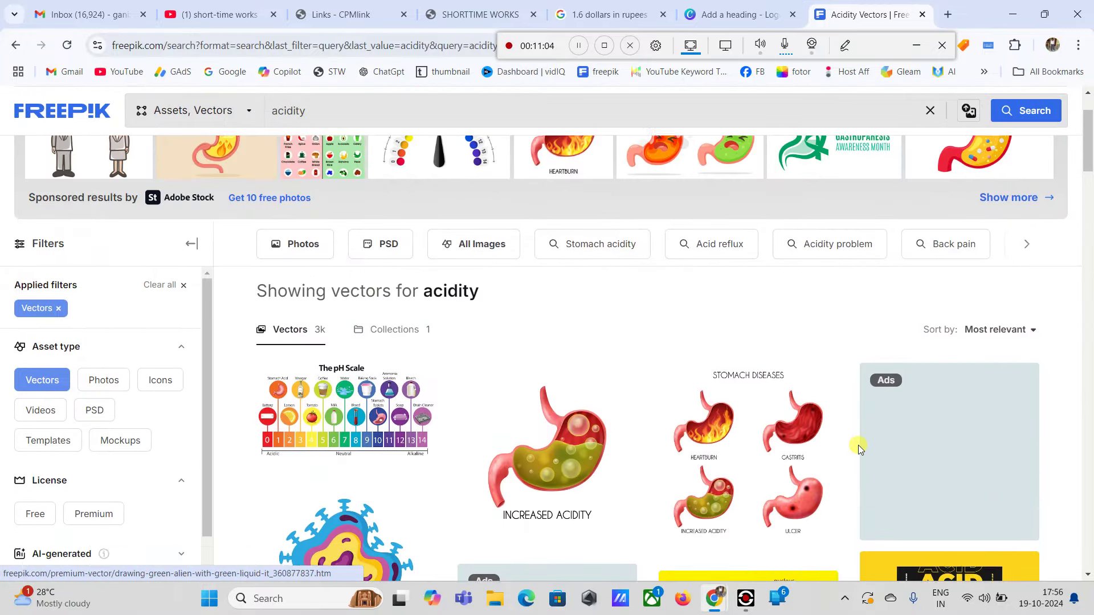
scroll(859, 446, down, 2)
click(767, 336)
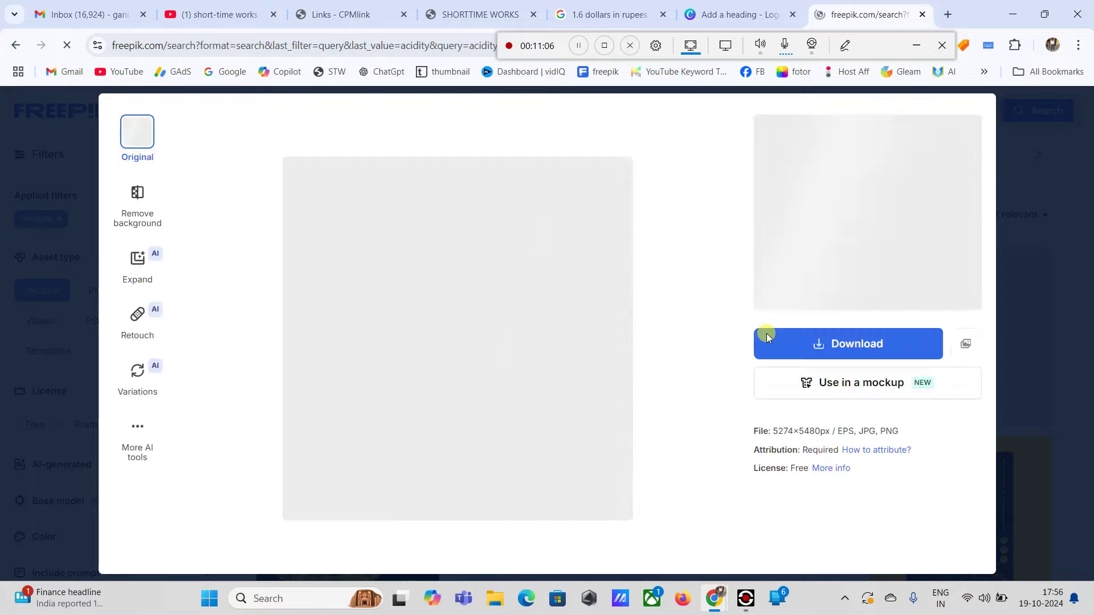
key(Escape)
scroll(758, 336, down, 5)
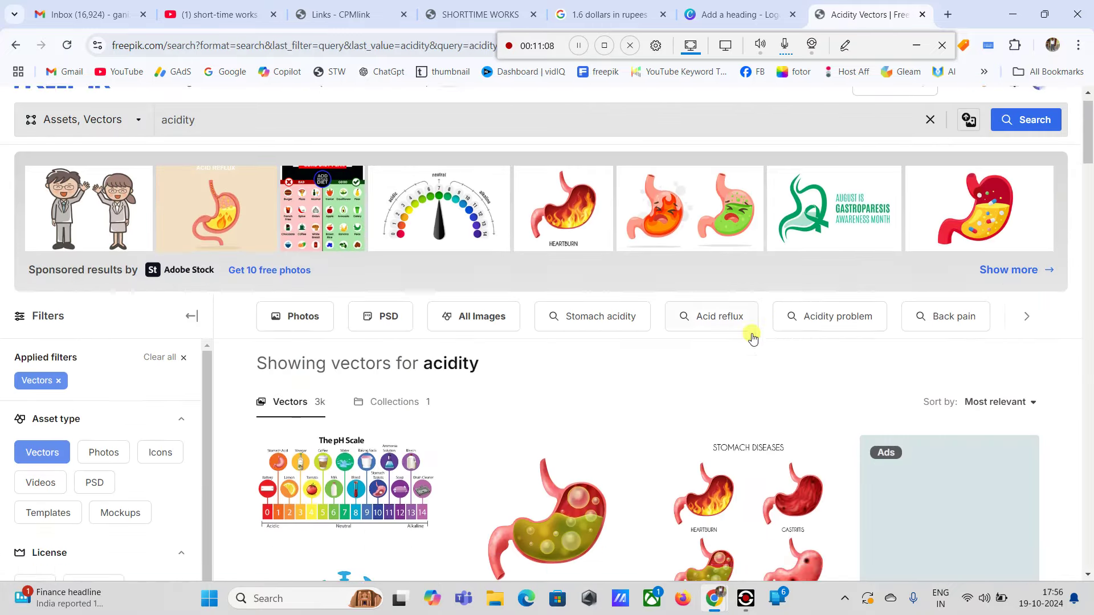
click(302, 6)
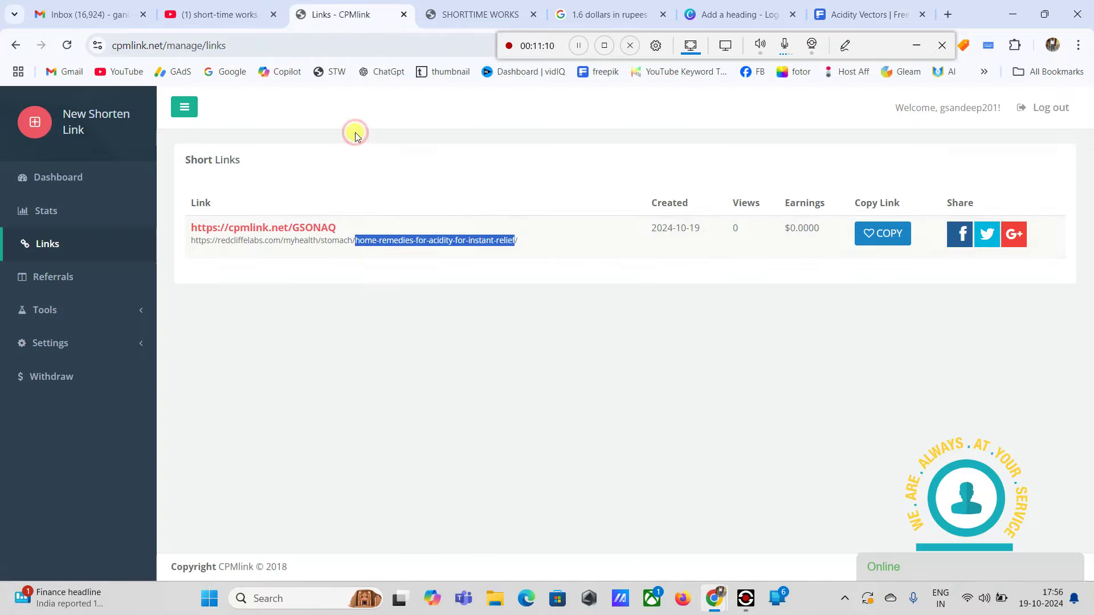
drag(337, 230, 197, 231)
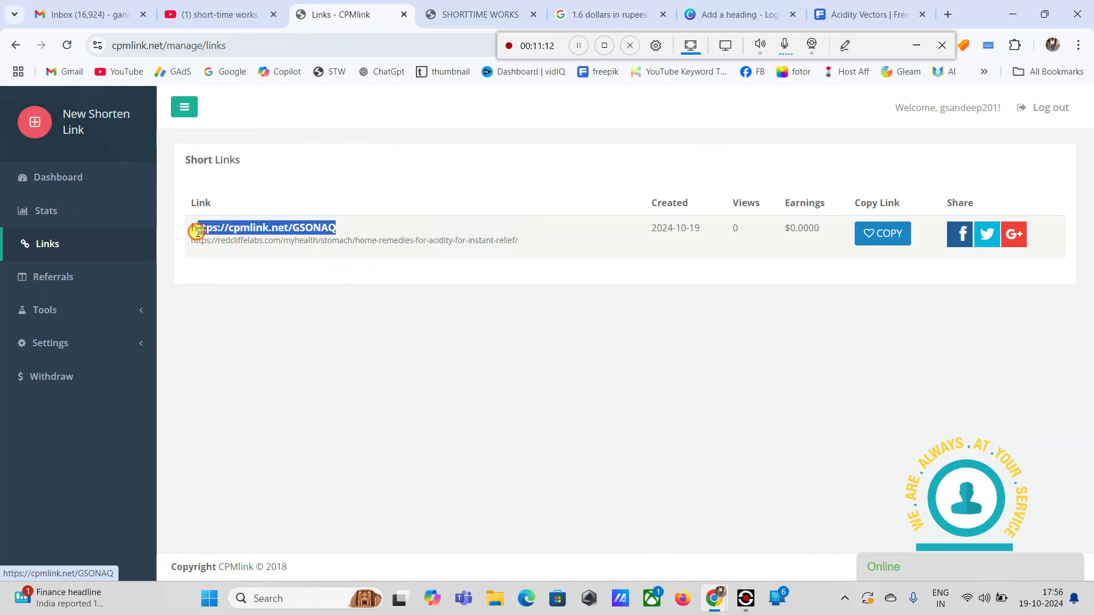
click(317, 390)
click(362, 372)
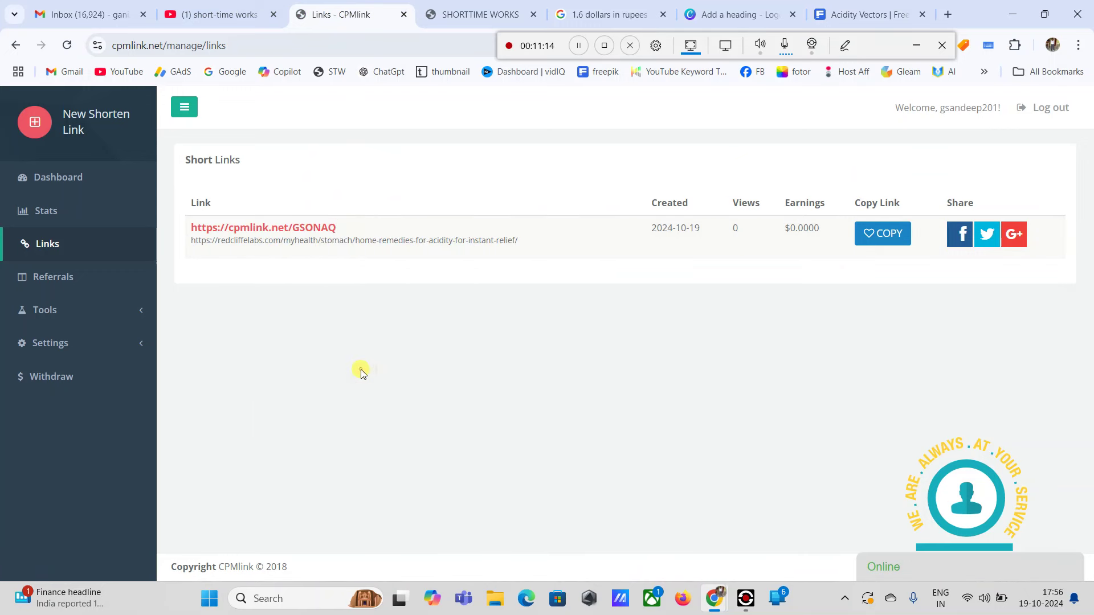
click(104, 172)
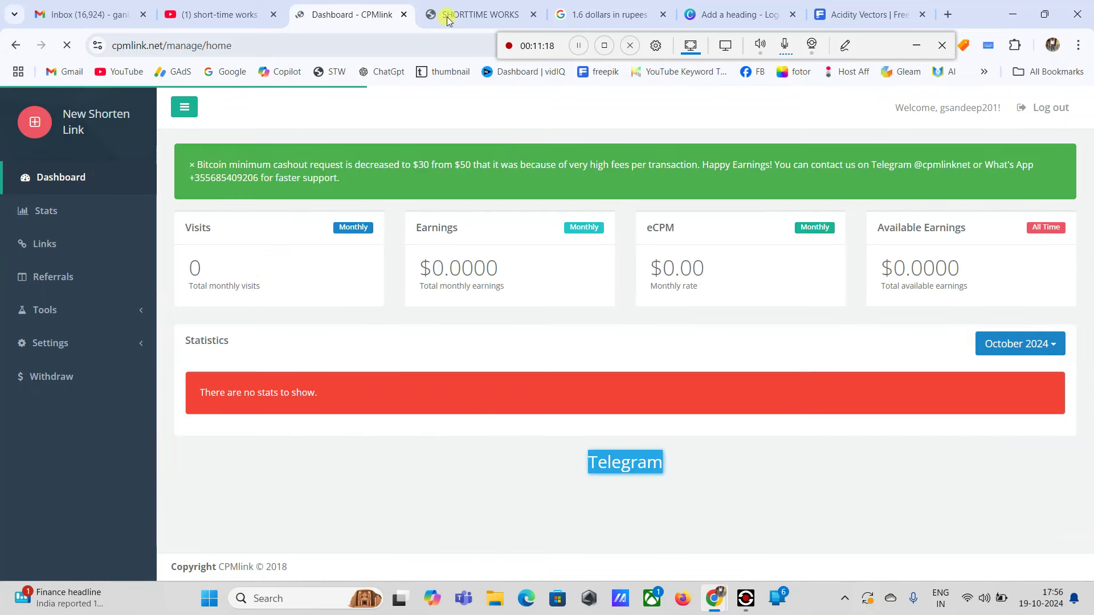
click(448, 20)
Open 'Top 5 Best Money Earning Apps At shorttimeworks' from the Blog and copy its URL
click(530, 138)
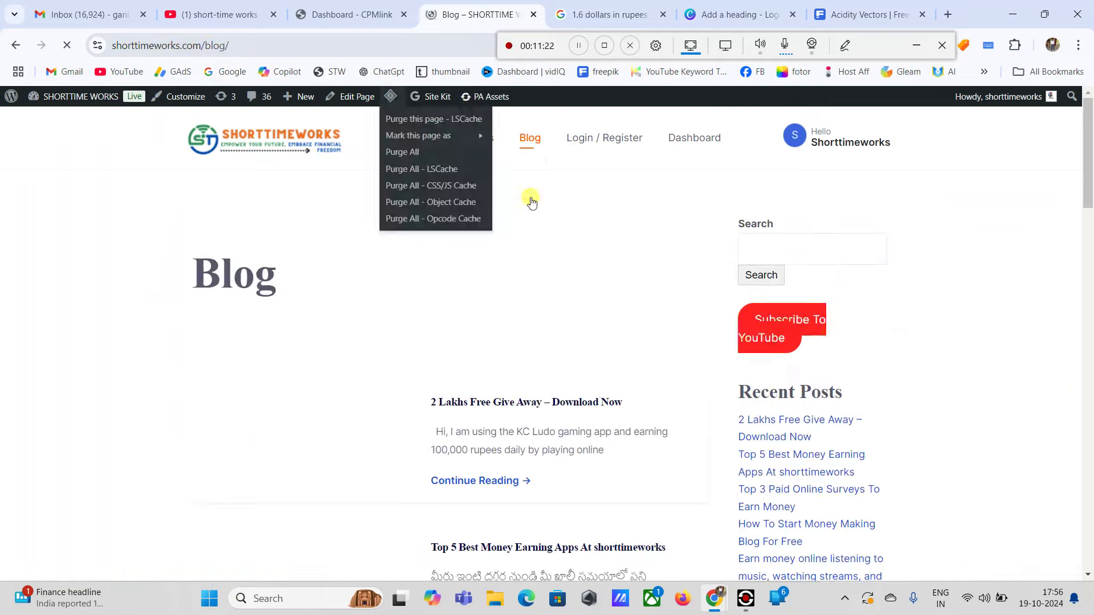
scroll(598, 333, down, 4)
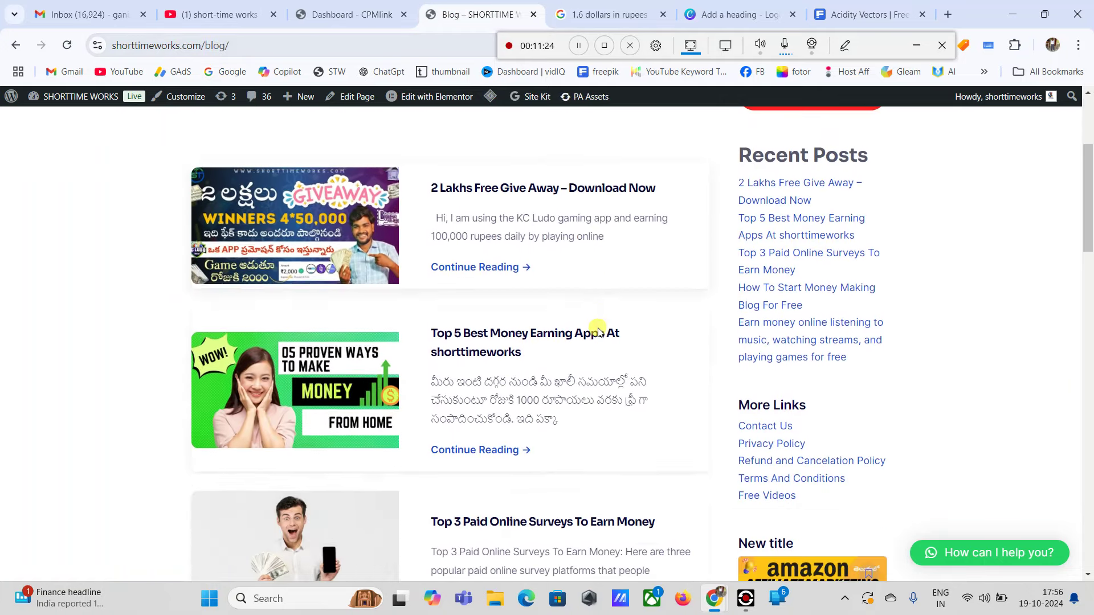
scroll(599, 333, down, 3)
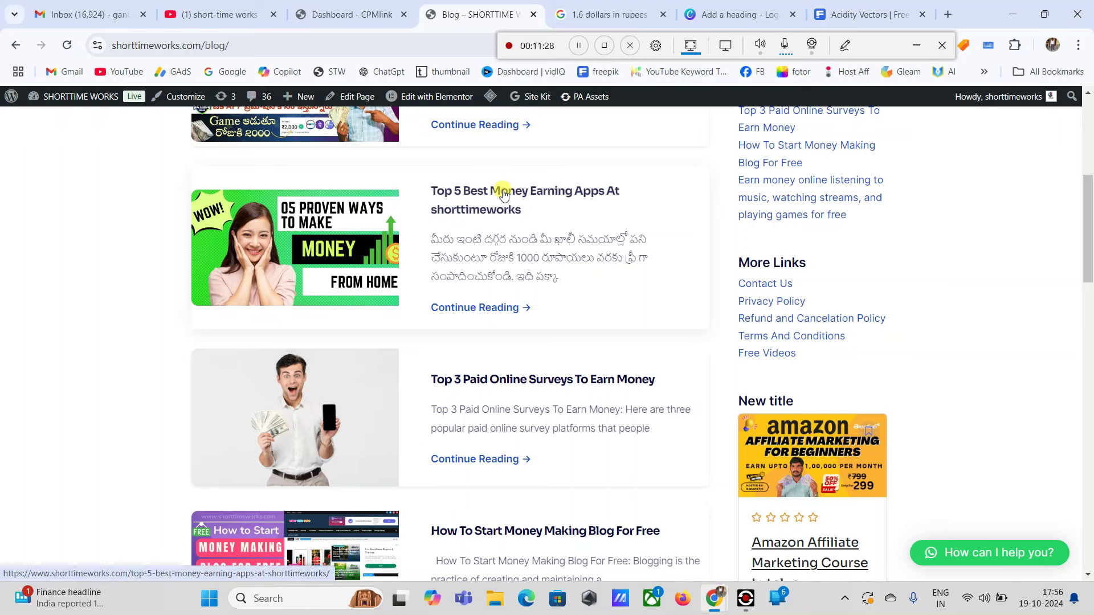
click(504, 194)
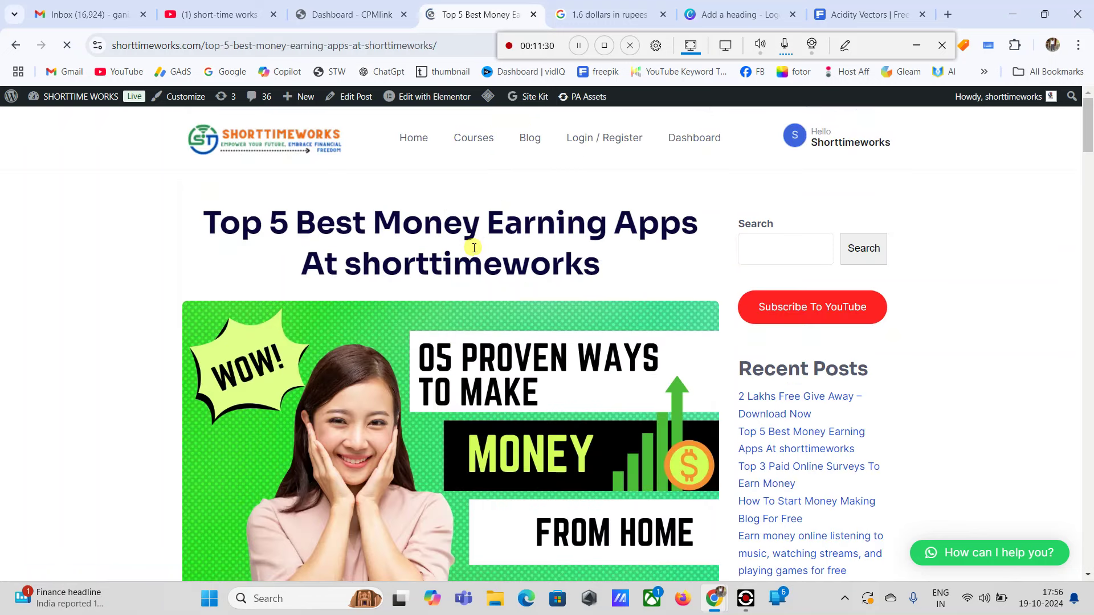
click(285, 40)
right_click(288, 42)
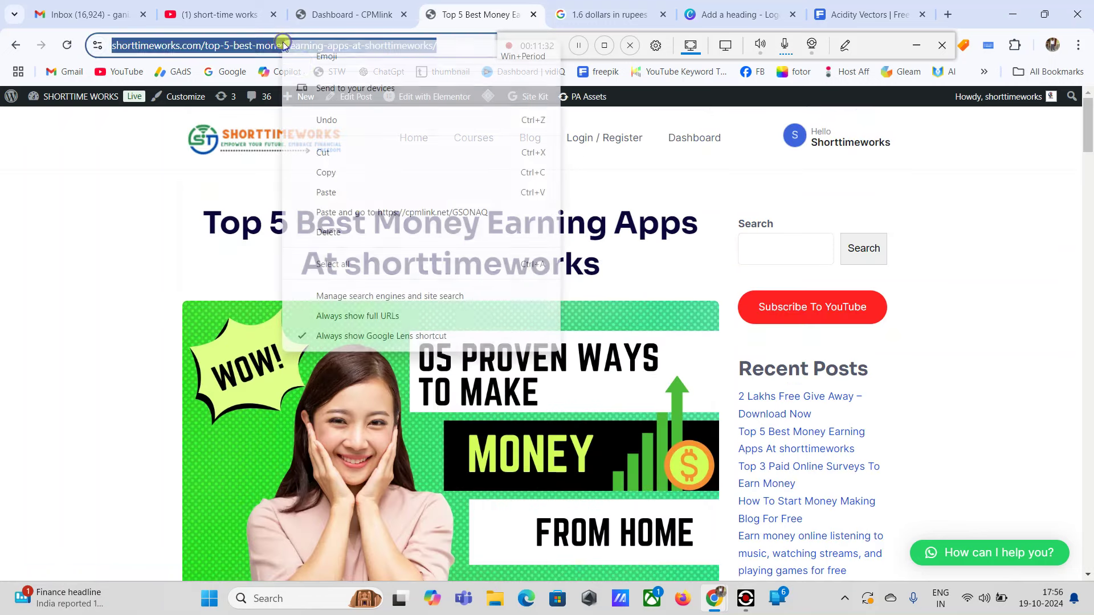
click(325, 171)
Create a new CPMlink short link from the pasted money-earning apps post address
click(341, 5)
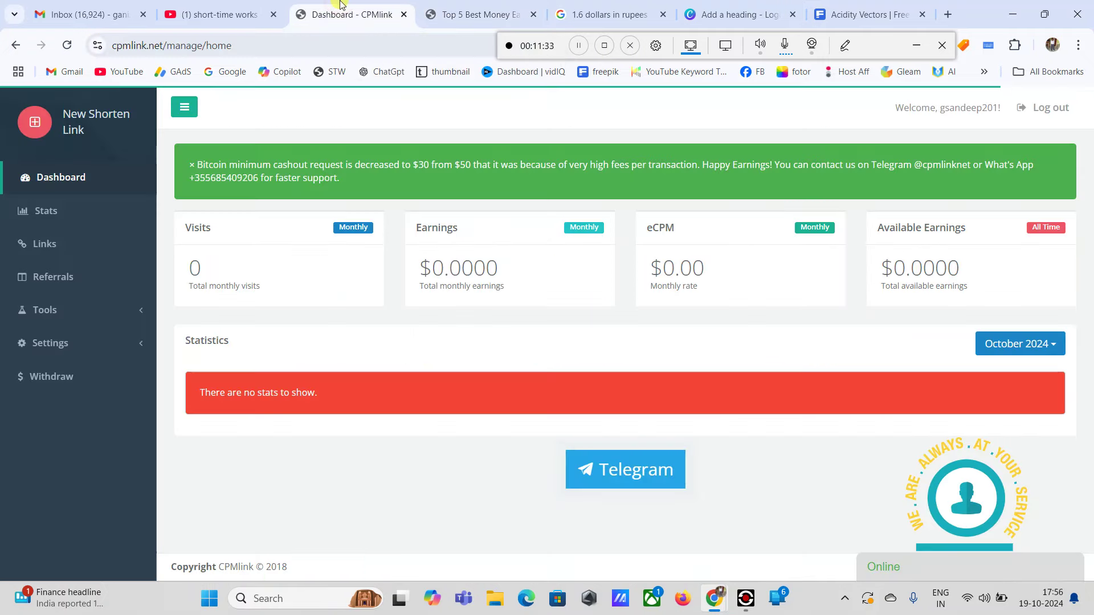
click(124, 133)
click(461, 182)
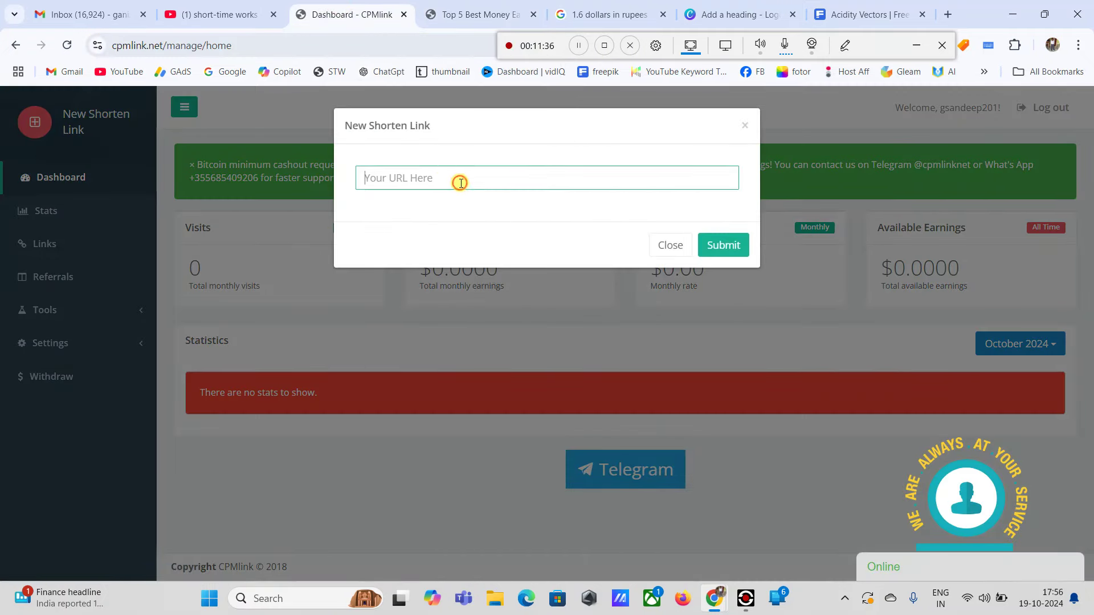
key(ctrl+v)
click(732, 251)
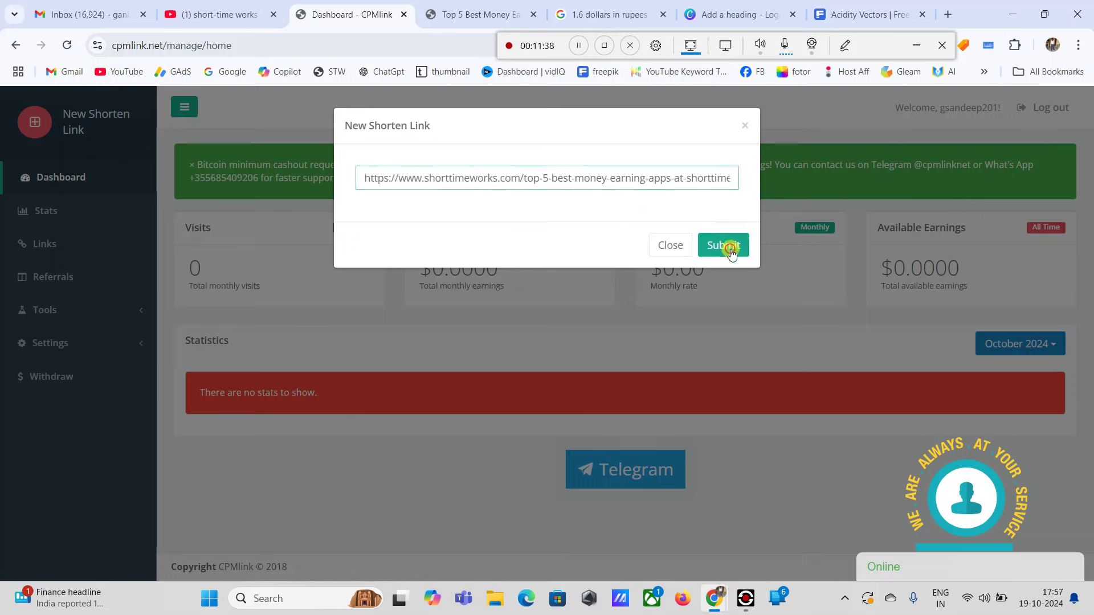
right_click(446, 198)
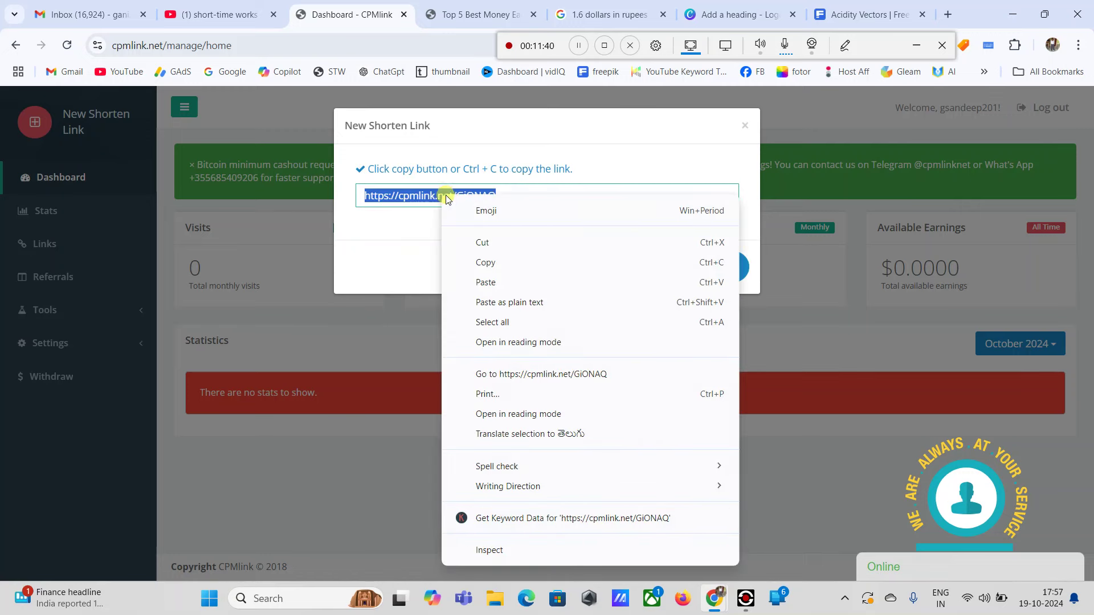
click(491, 262)
click(688, 262)
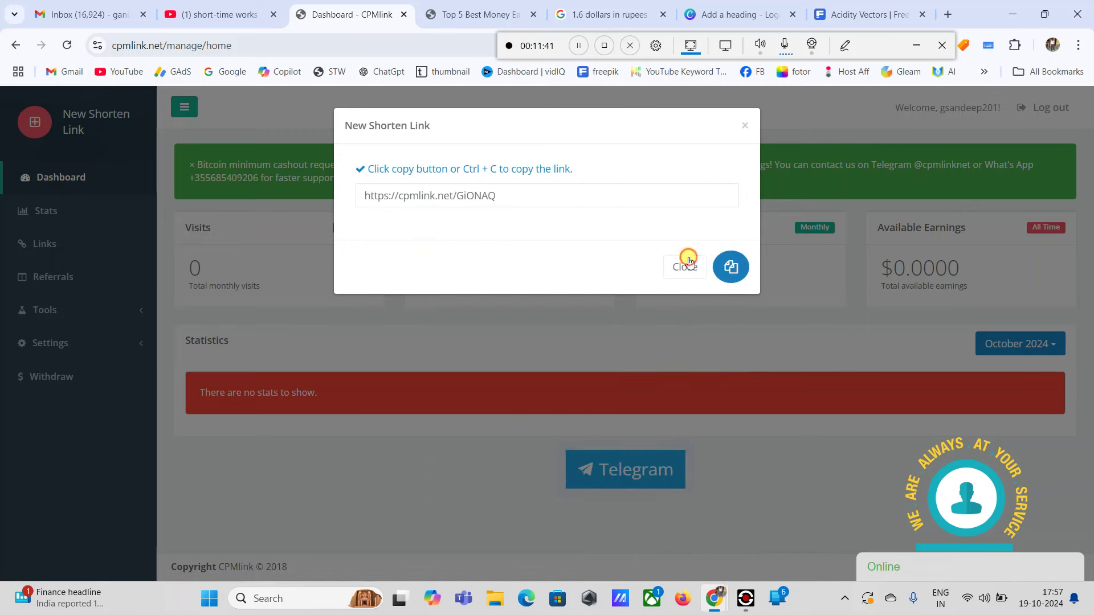
click(744, 128)
Open the Links list and highlight parts of the acidity article and blog post addresses
click(49, 242)
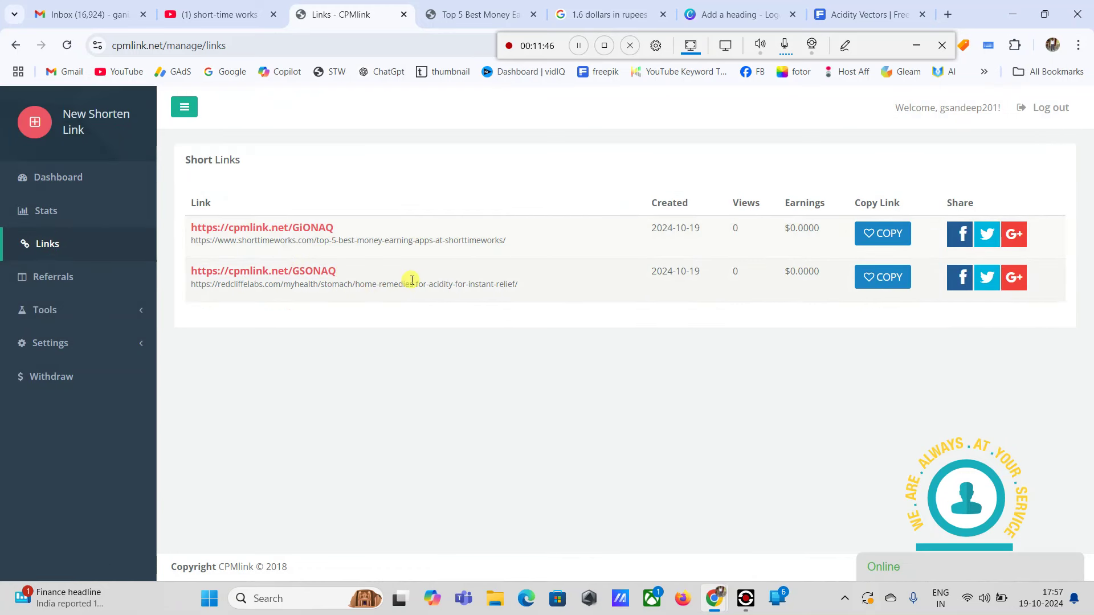
drag(354, 288, 517, 286)
click(334, 243)
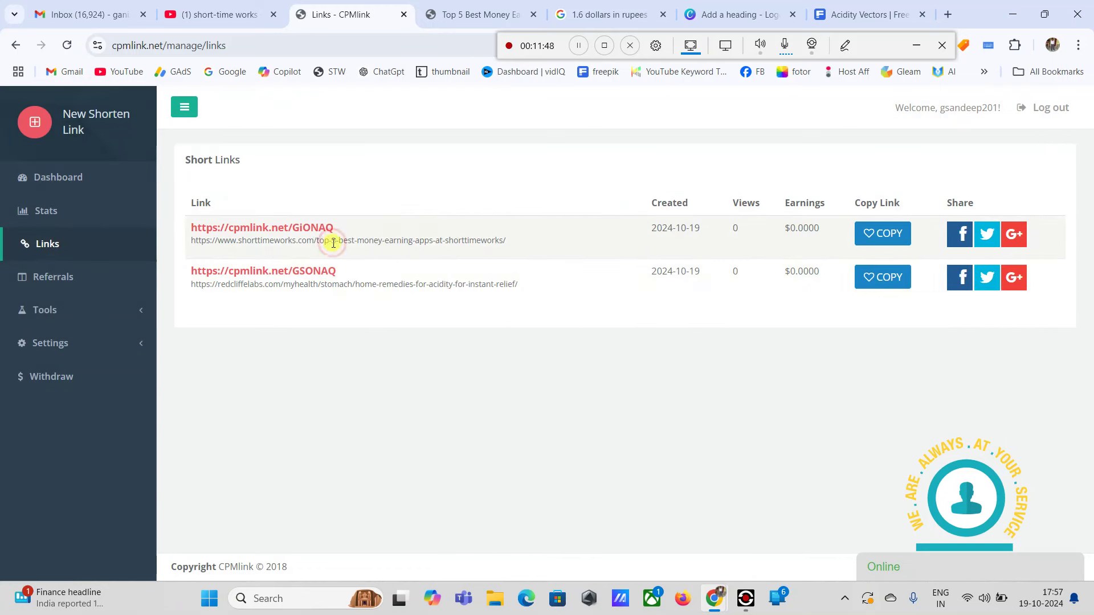
drag(315, 244, 462, 252)
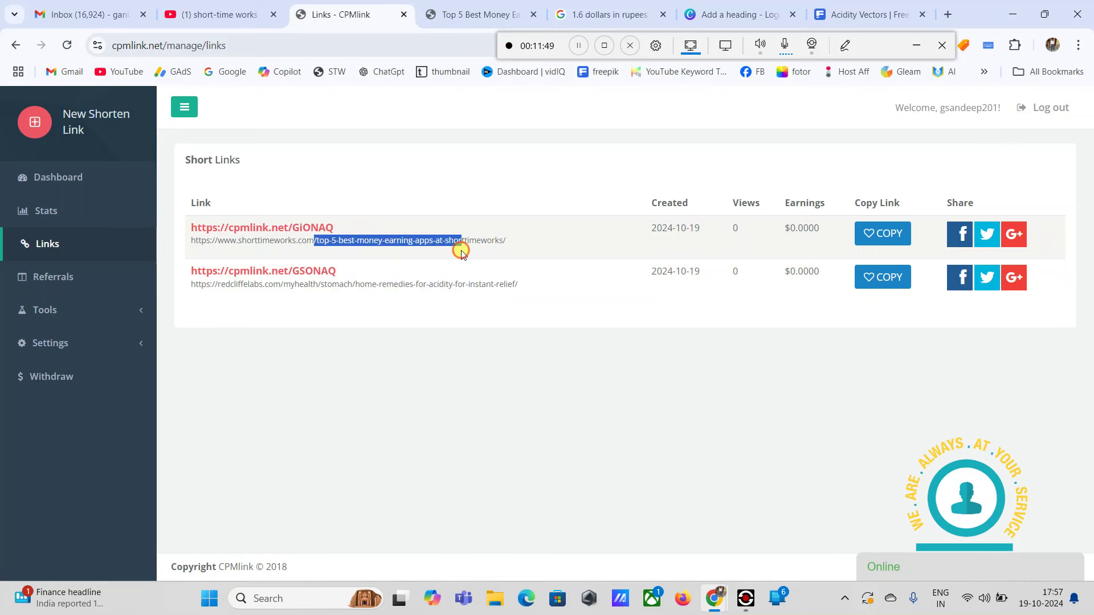
click(503, 251)
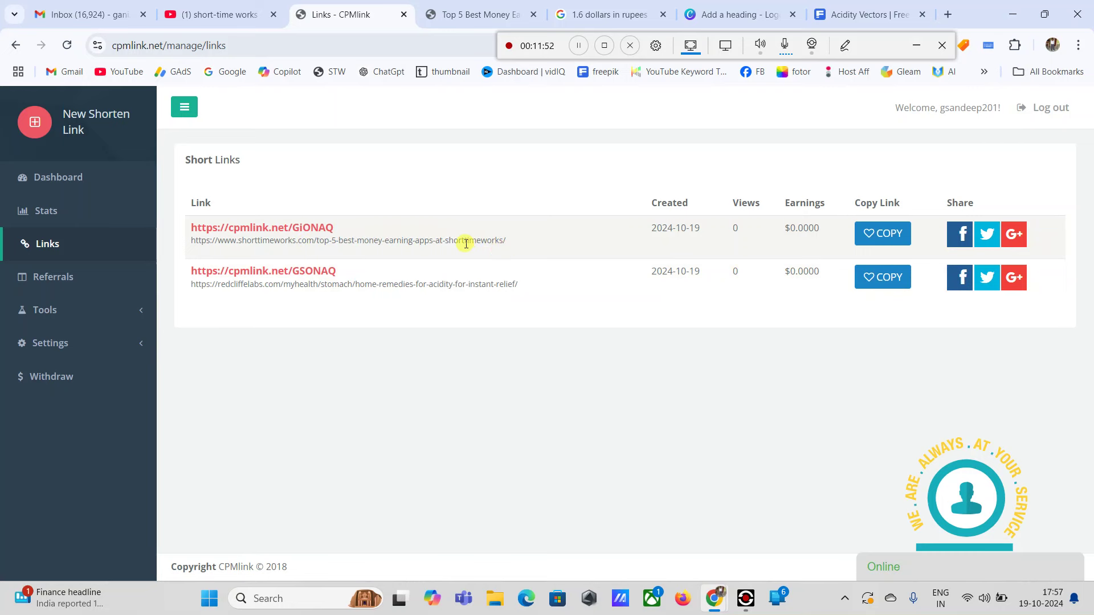
Duplicate the Canva page and delete the photo, heading and both stickers from page 2
click(744, 11)
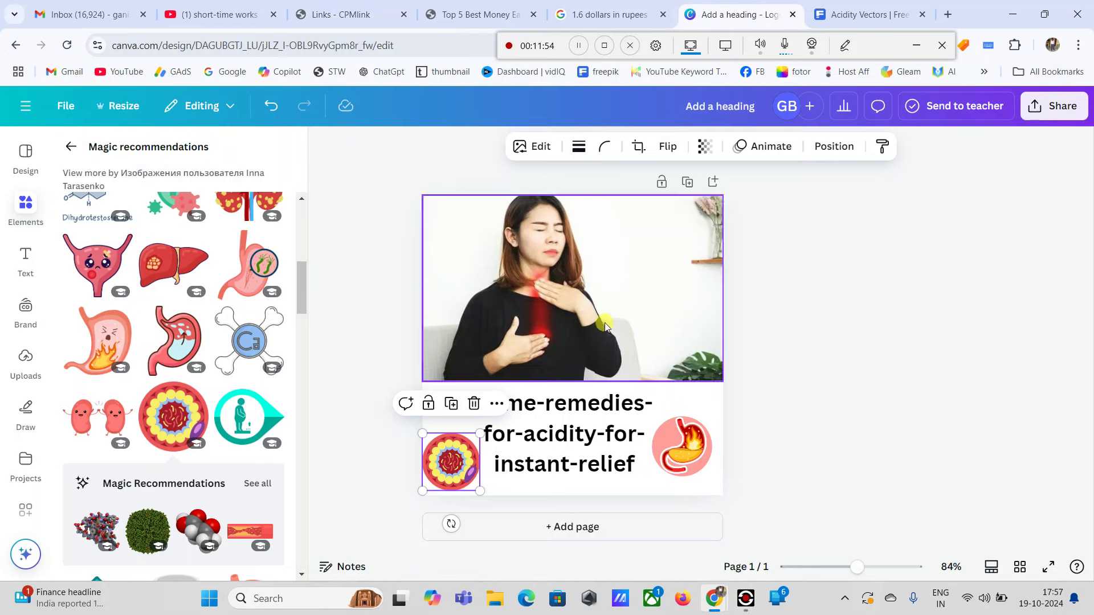
click(688, 182)
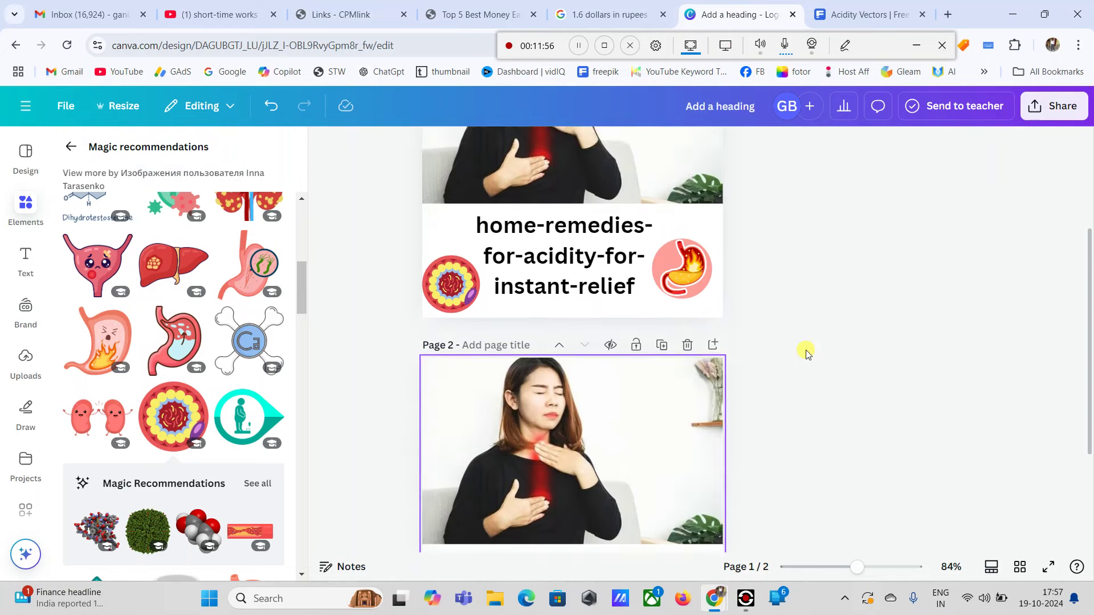
click(579, 300)
key(Delete)
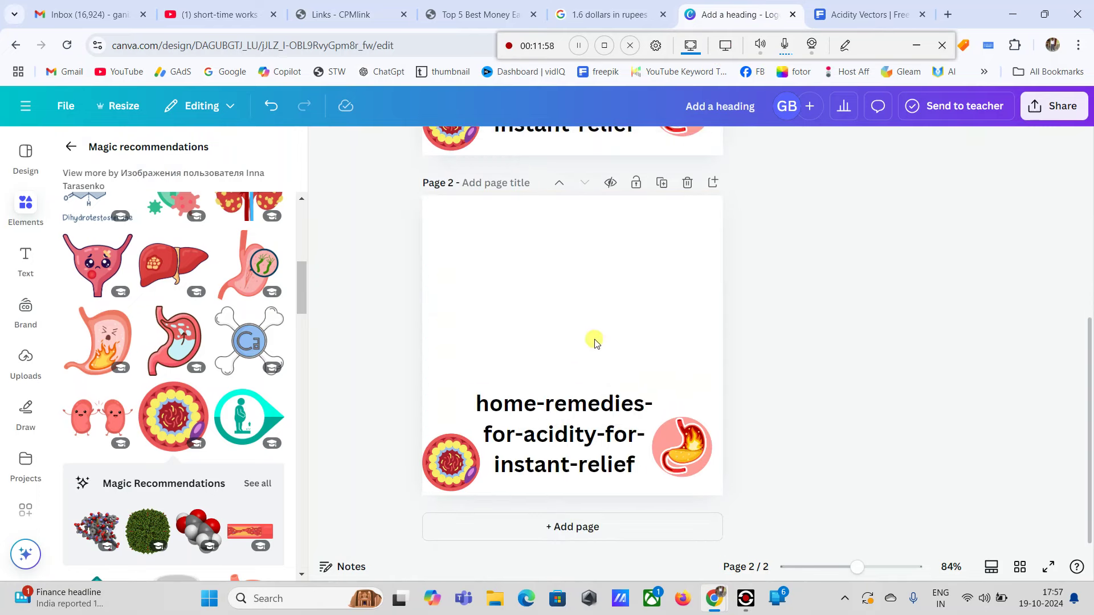
click(589, 401)
key(Delete)
click(447, 474)
key(Delete)
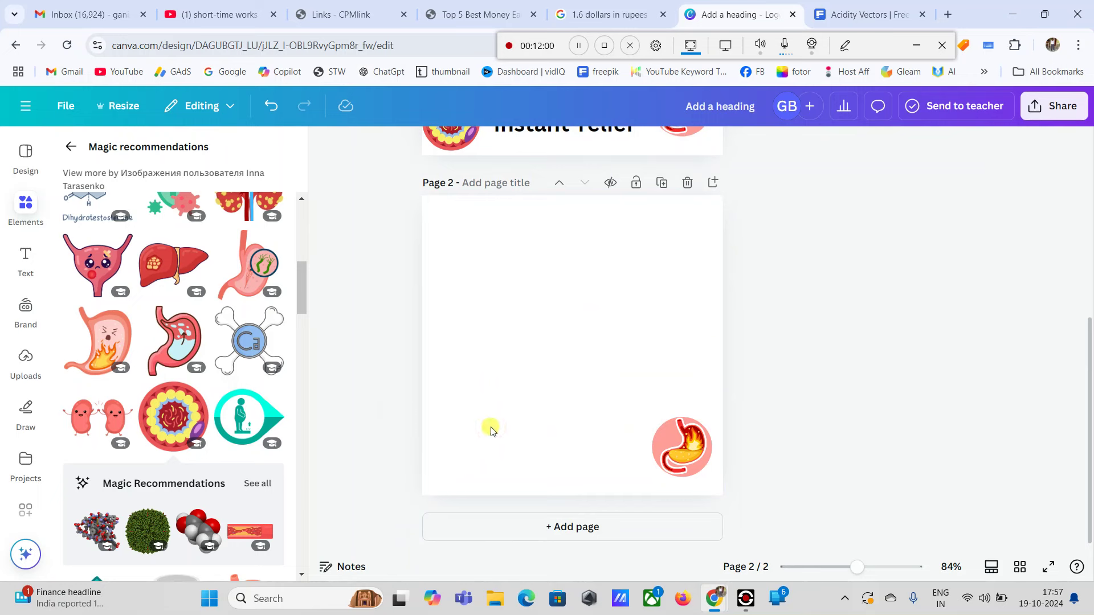
click(681, 447)
key(Delete)
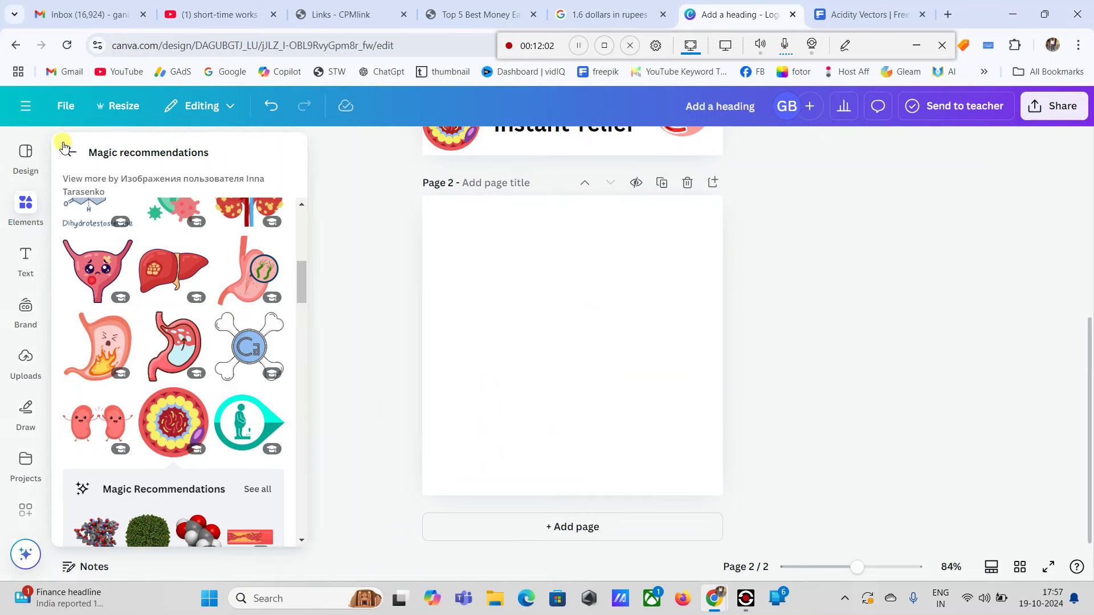
Search Elements for 'Money earning' and fit the man-under-falling-money photo across the top of page 2
click(71, 147)
click(82, 165)
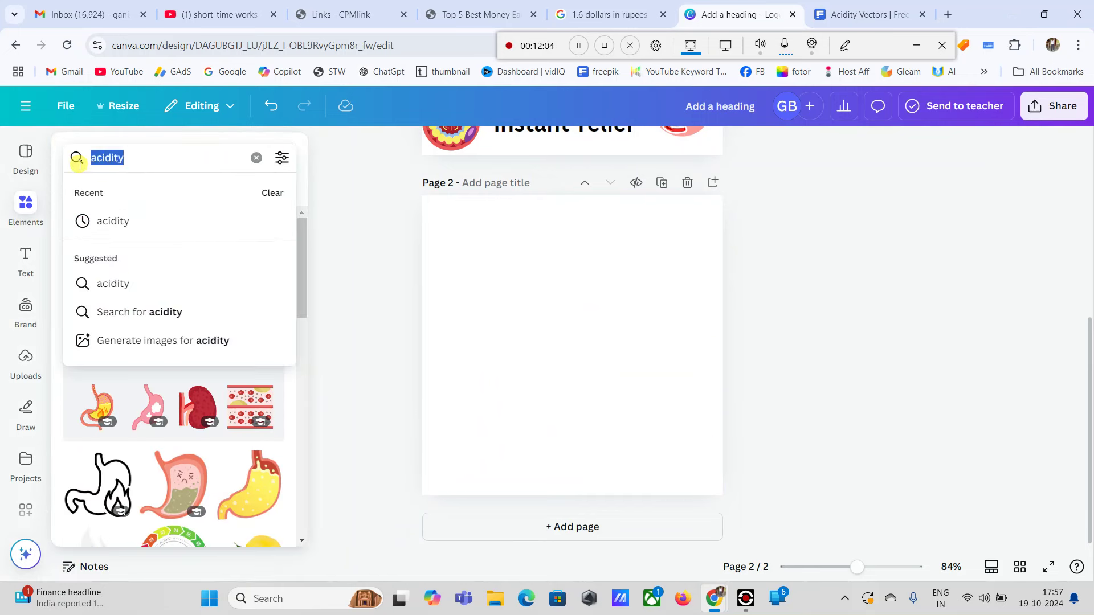
text(Money ea)
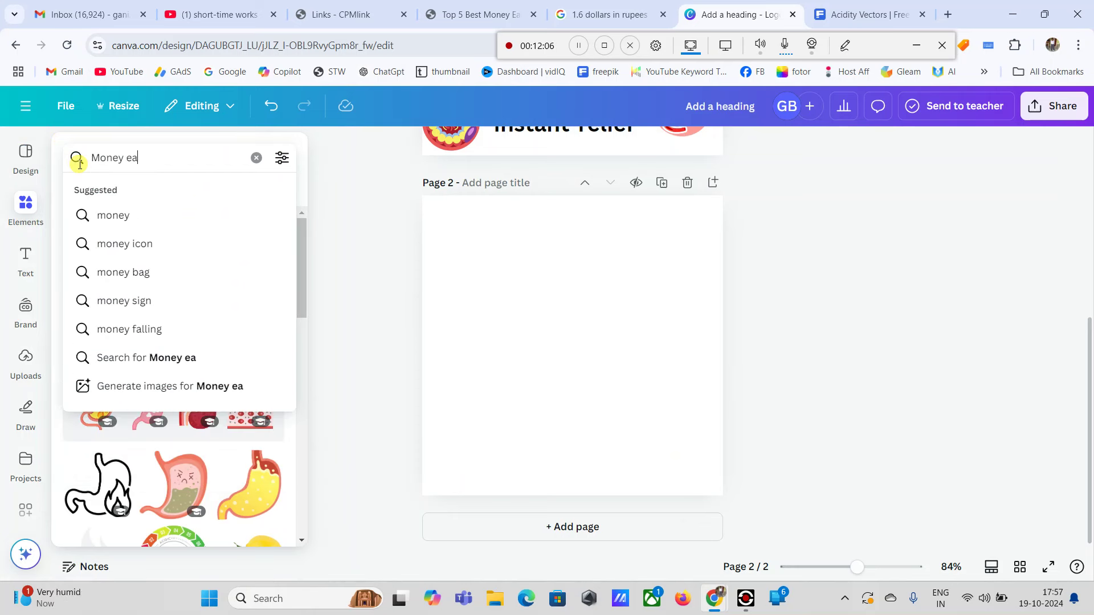
text(rning)
key(Return)
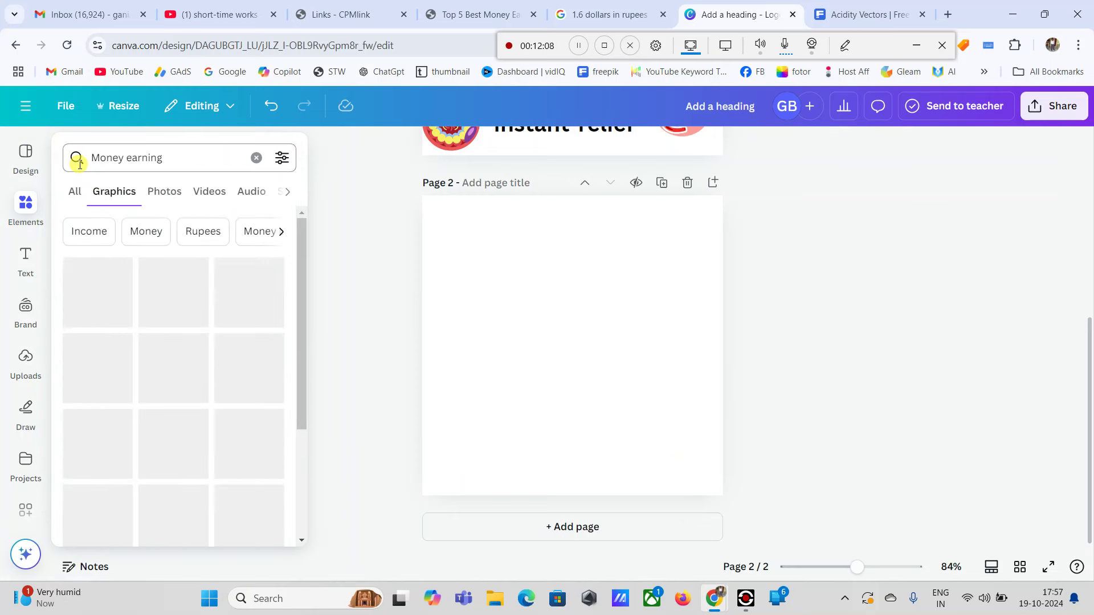
click(160, 194)
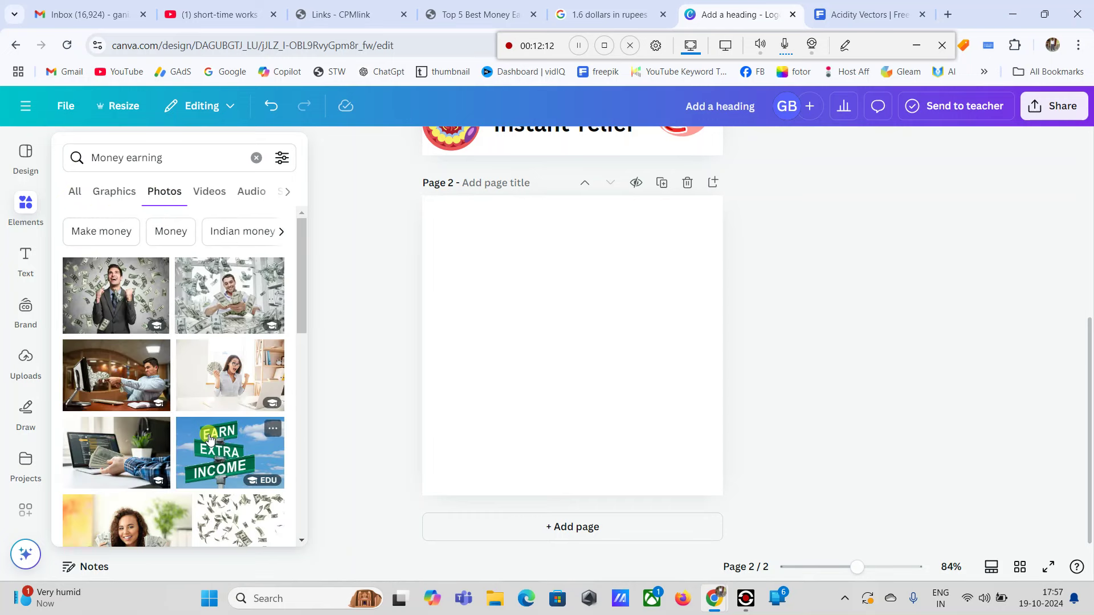
click(116, 295)
drag(656, 404, 728, 404)
Copy the blog title 'Top 5 Best Money Earning Apps At shorttimeworks', then return to CPMlink's Links list
click(460, 8)
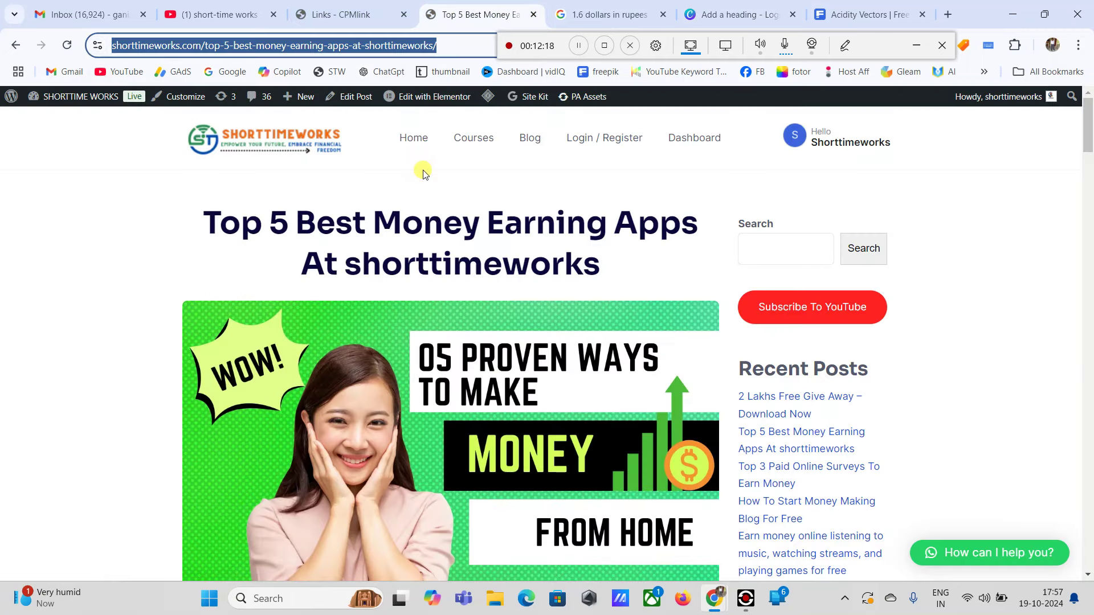
drag(196, 219, 635, 251)
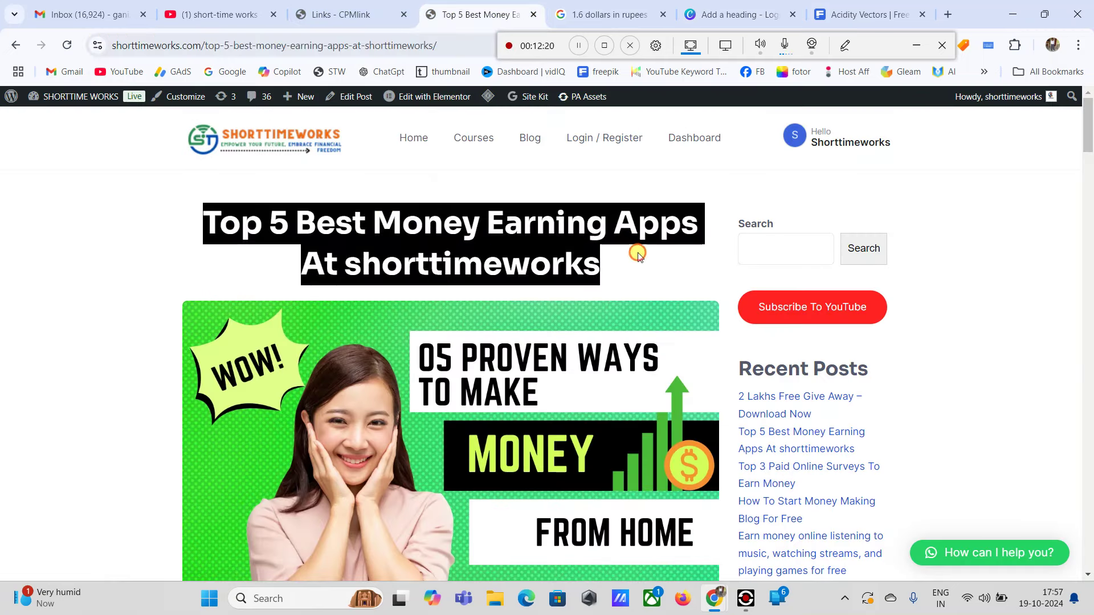
right_click(521, 231)
click(561, 247)
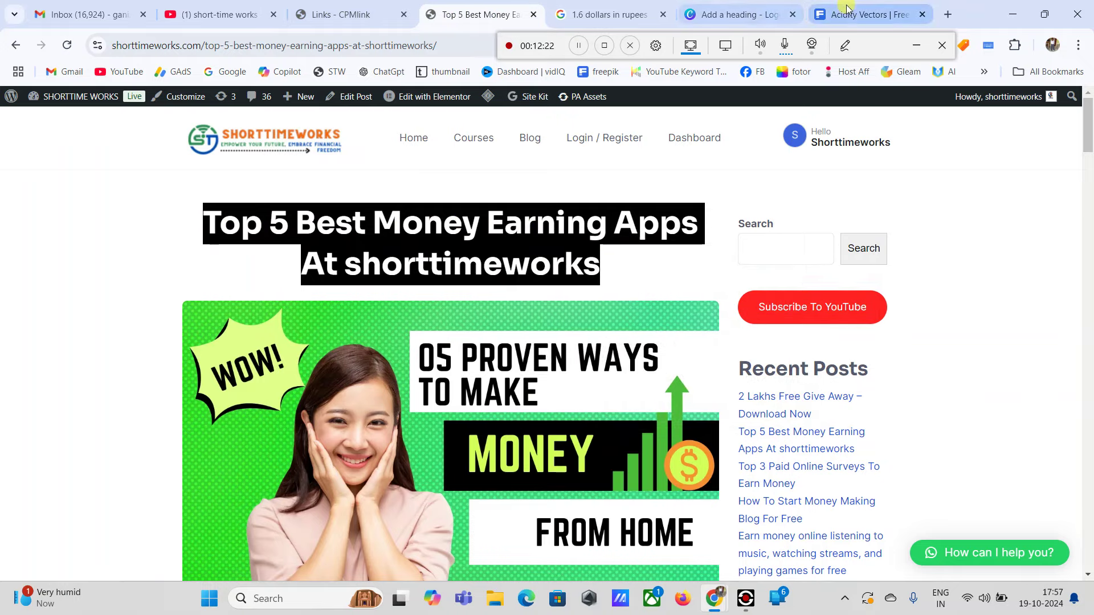
click(850, 13)
click(467, 9)
click(335, 8)
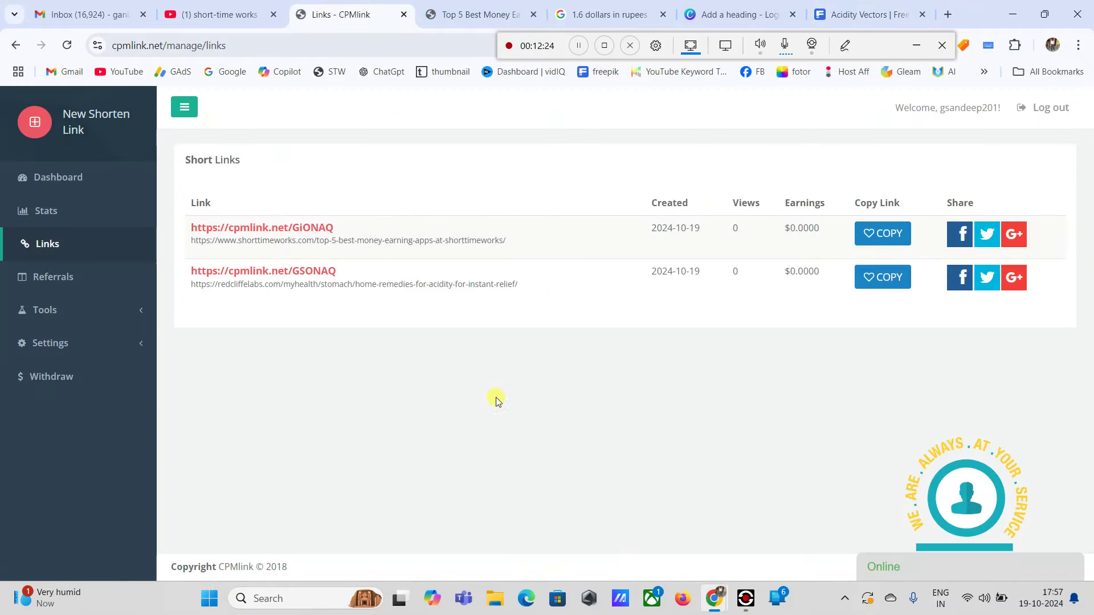
Paste 'Top 5 Best Money Earning Apps At shorttimeworks' into a text box, centred below the money photo
click(706, 13)
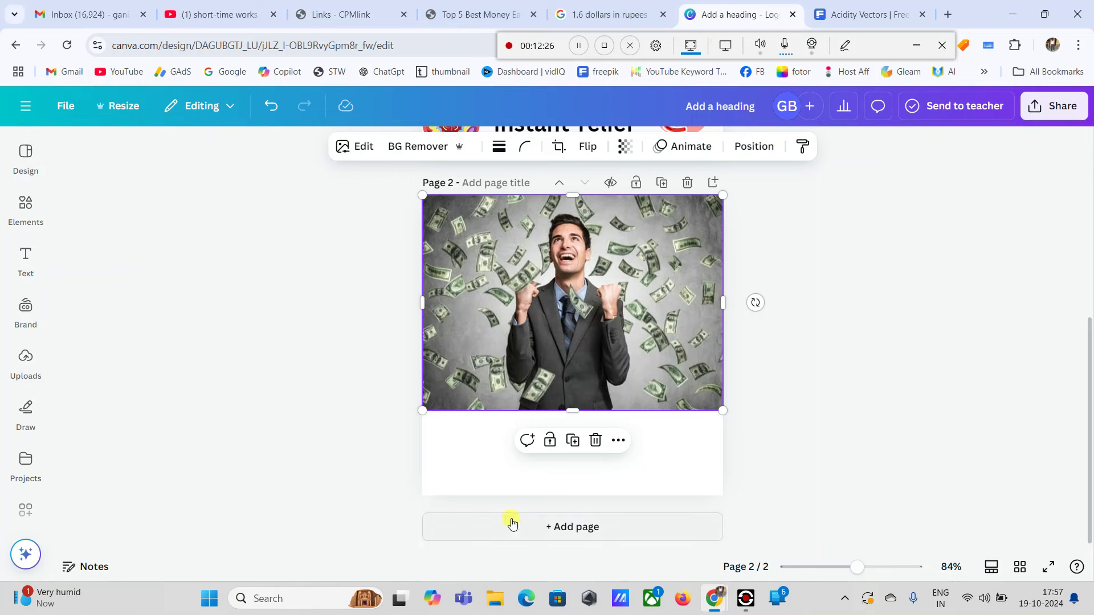
click(469, 474)
click(26, 256)
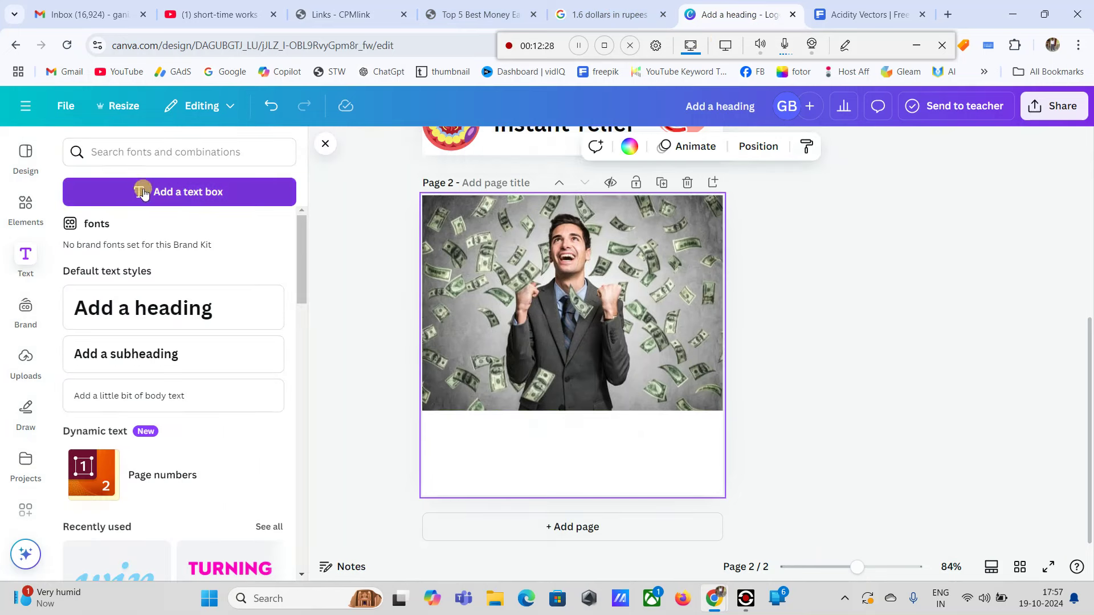
click(151, 191)
key(ctrl+v)
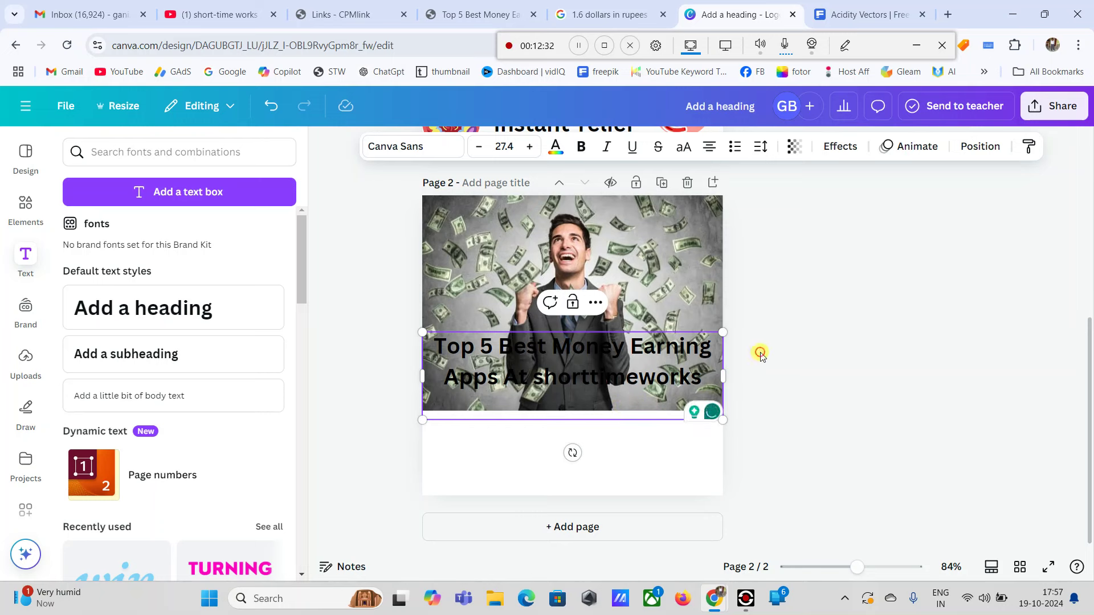
drag(723, 333, 647, 354)
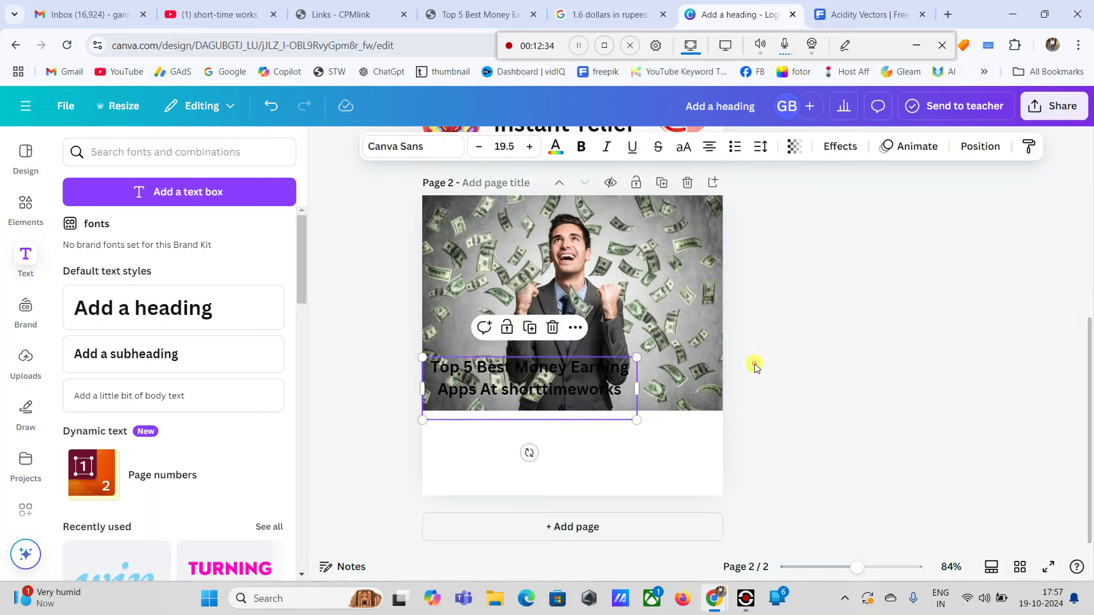
drag(565, 388, 703, 521)
drag(599, 446, 586, 445)
click(793, 435)
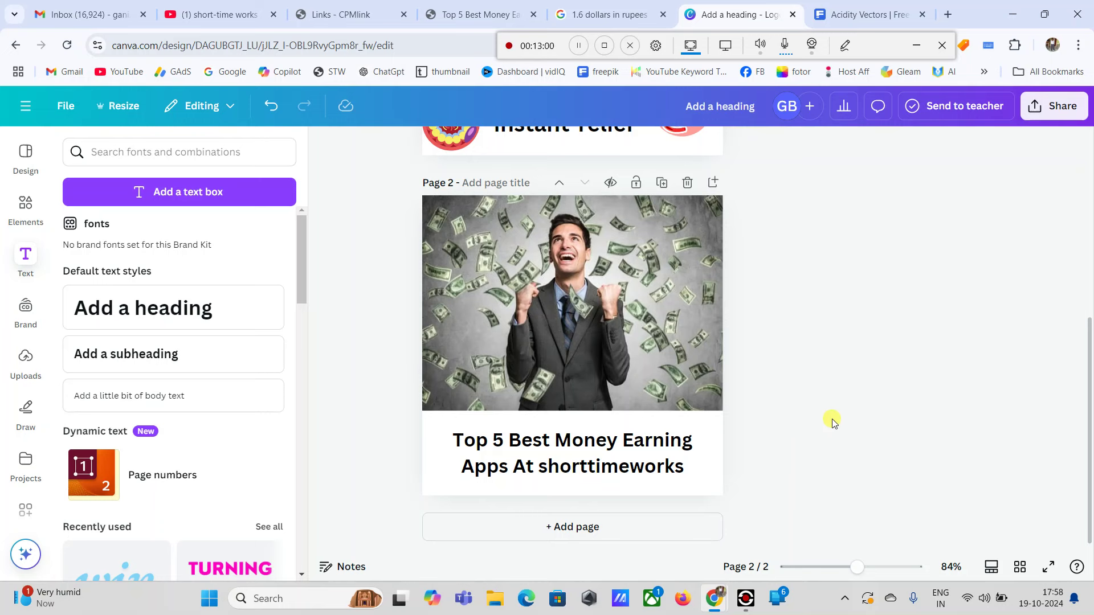
Search '8 dollor' in a new tab to find 8 dollars equals 672.56 rupees, then return to CPMlink
click(948, 14)
text(8 )
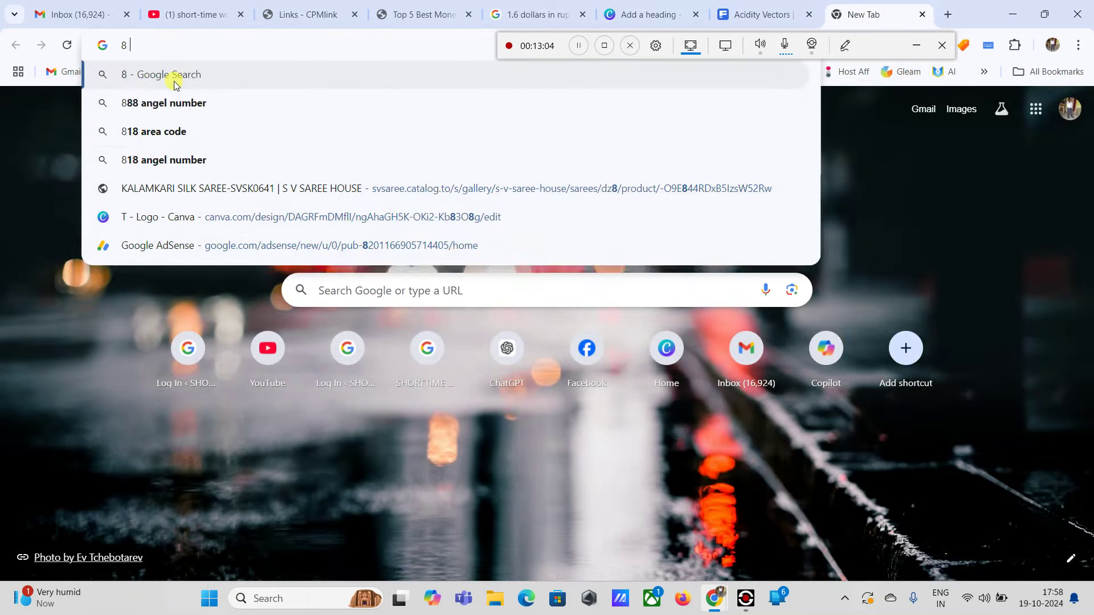
text(dollor)
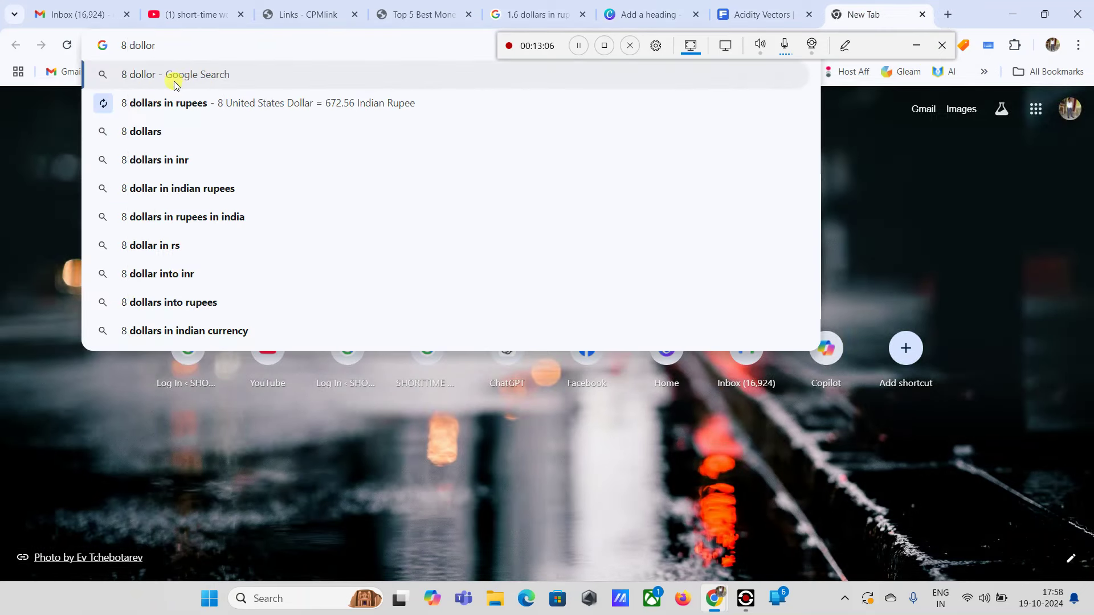
click(191, 108)
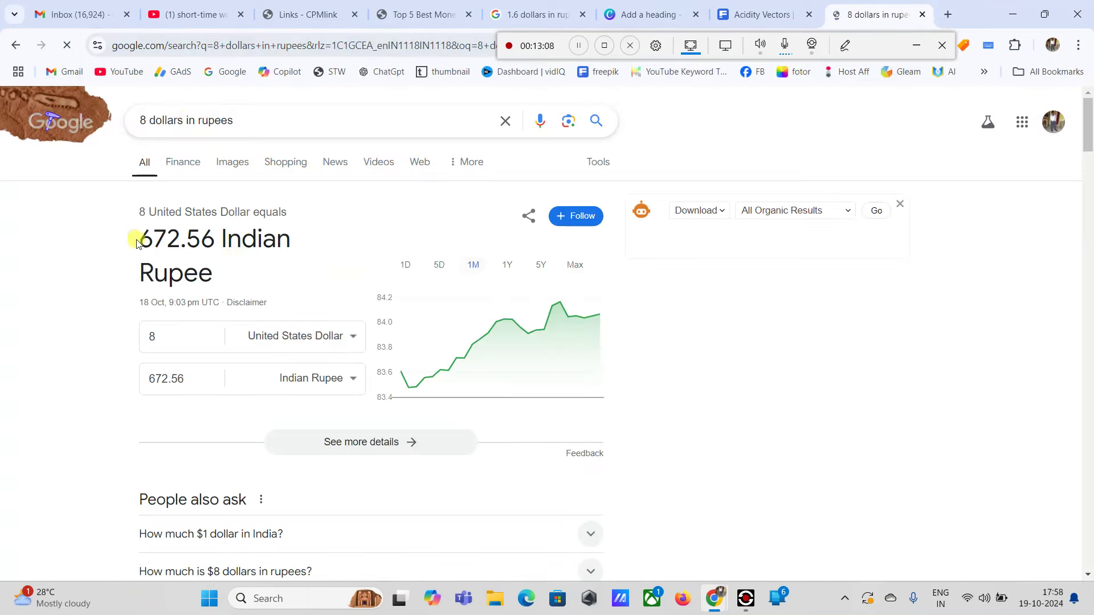
drag(144, 240, 215, 250)
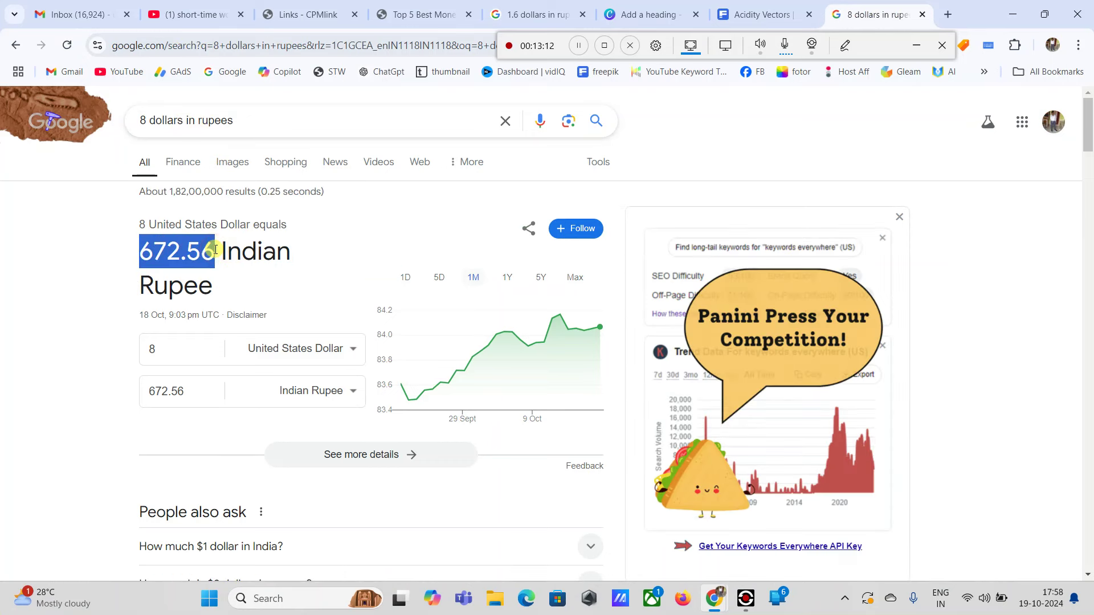
click(307, 14)
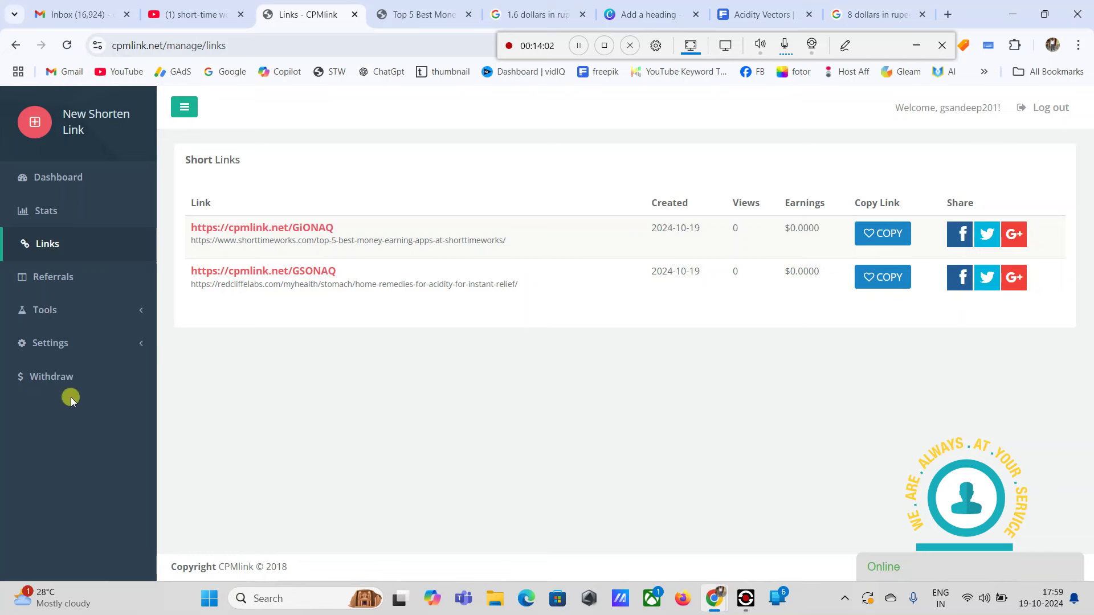
Open the Withdraw page and highlight the $5 minimum payout and supported payment methods including PayPal
click(61, 378)
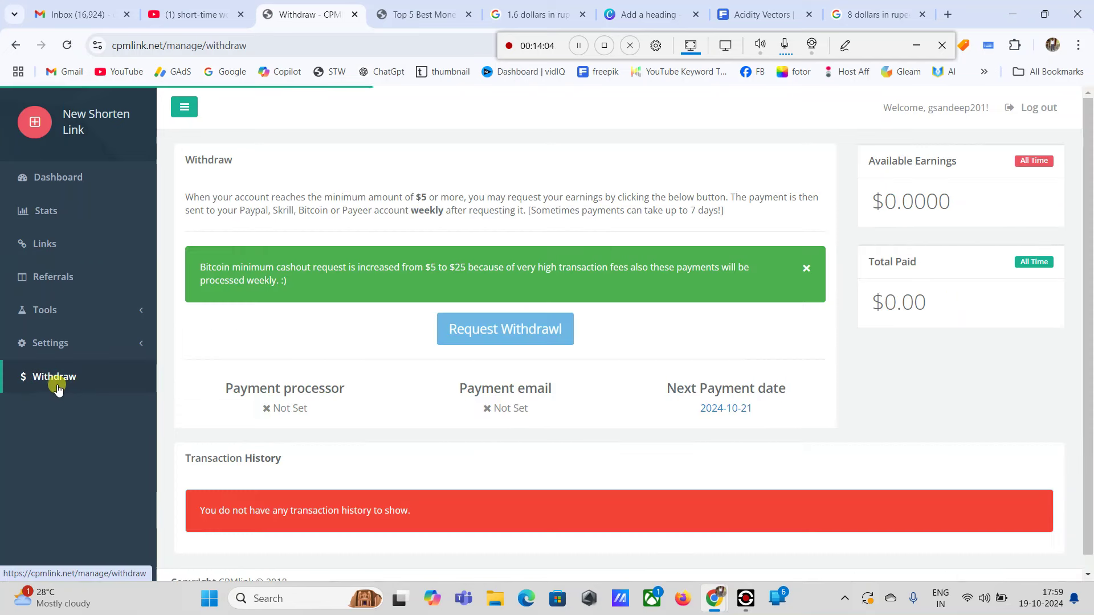
scroll(435, 345, down, 1)
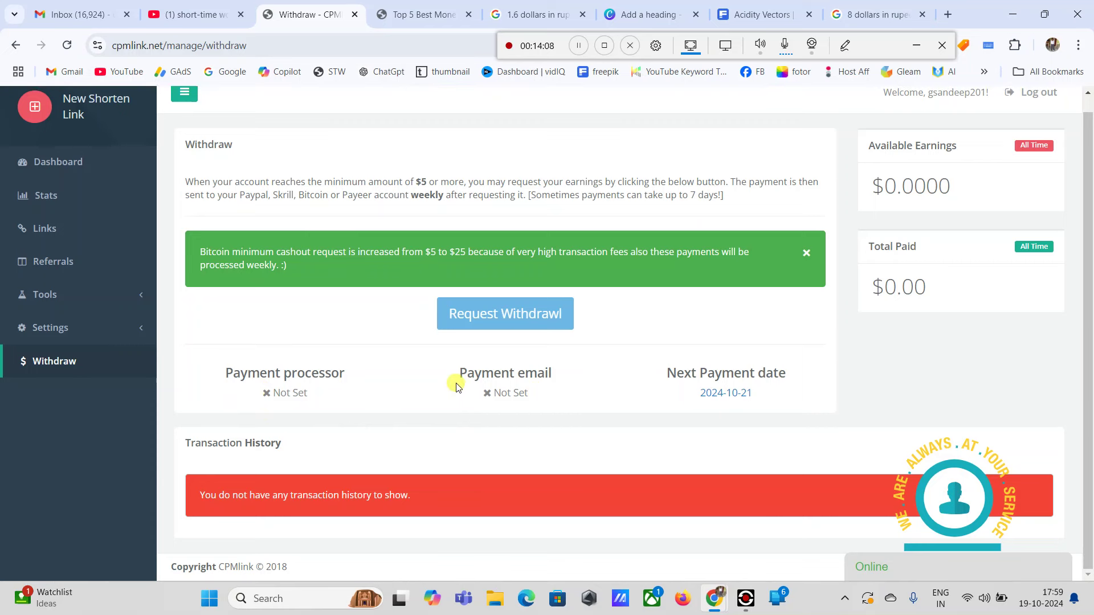
click(593, 46)
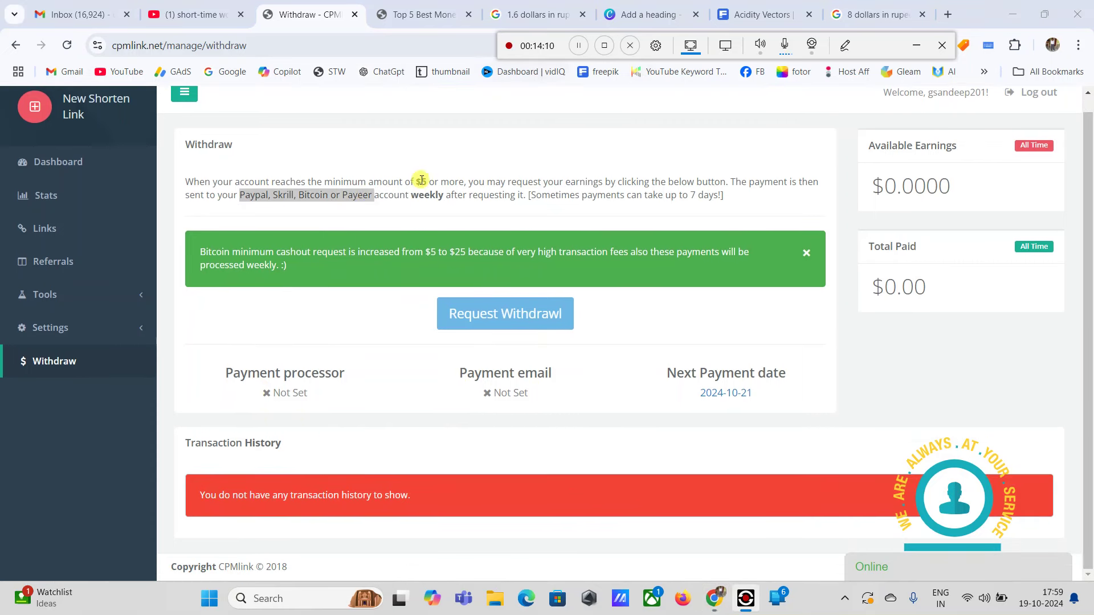
click(253, 198)
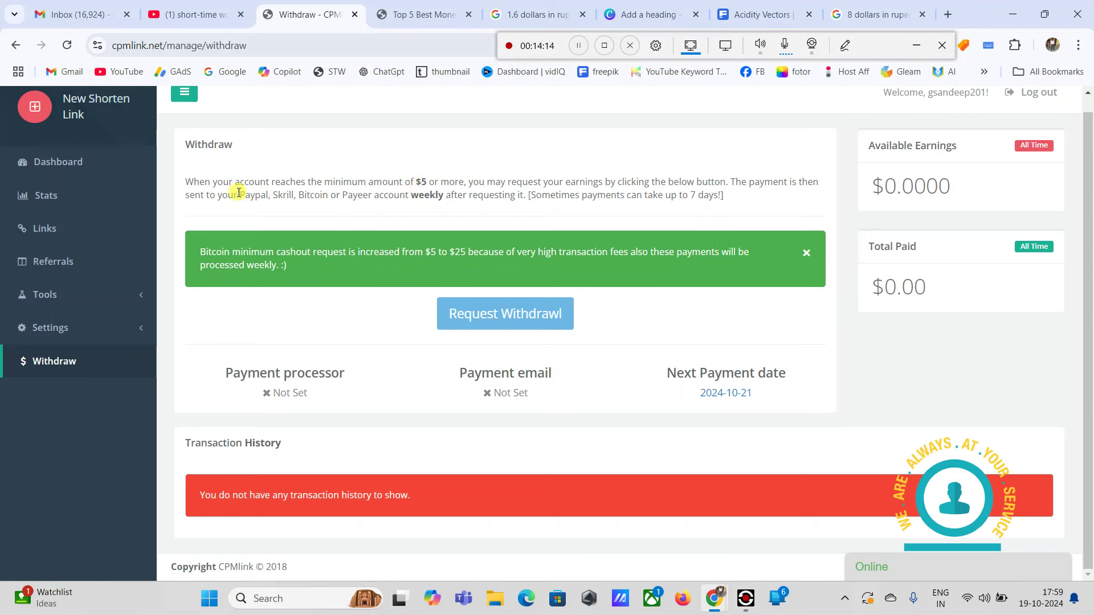
drag(239, 192, 724, 200)
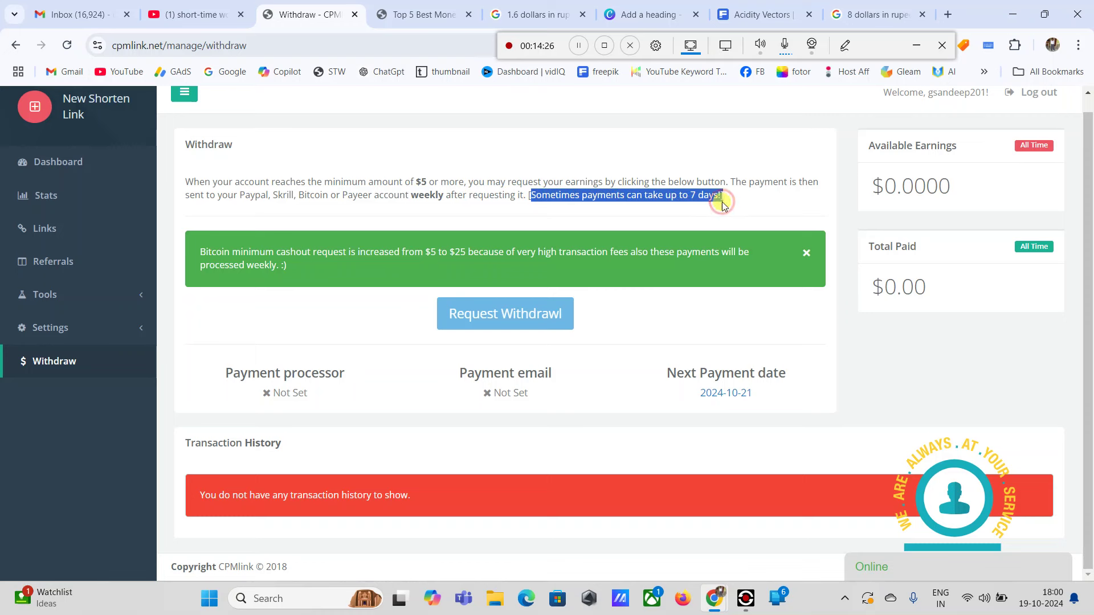
click(655, 286)
scroll(511, 265, up, 1)
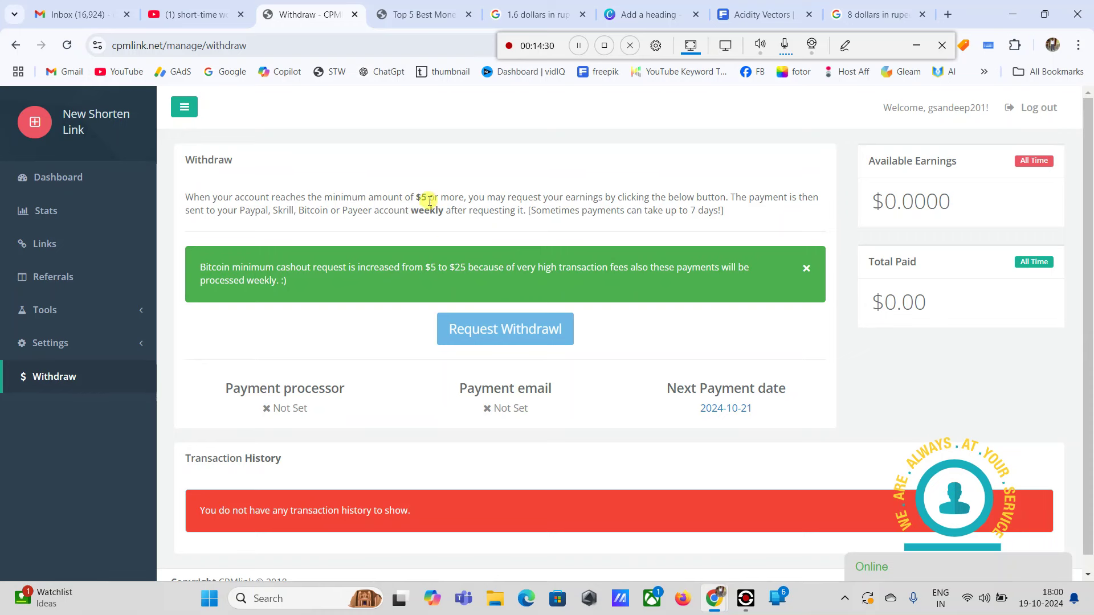
drag(410, 197, 441, 197)
click(428, 239)
scroll(419, 244, down, 1)
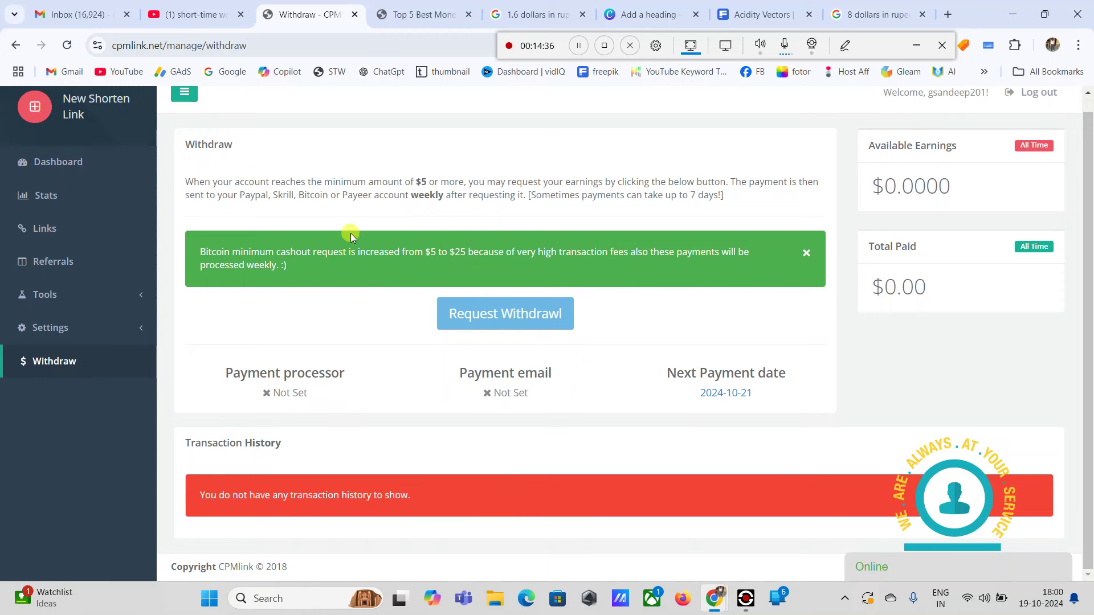
drag(239, 195, 269, 198)
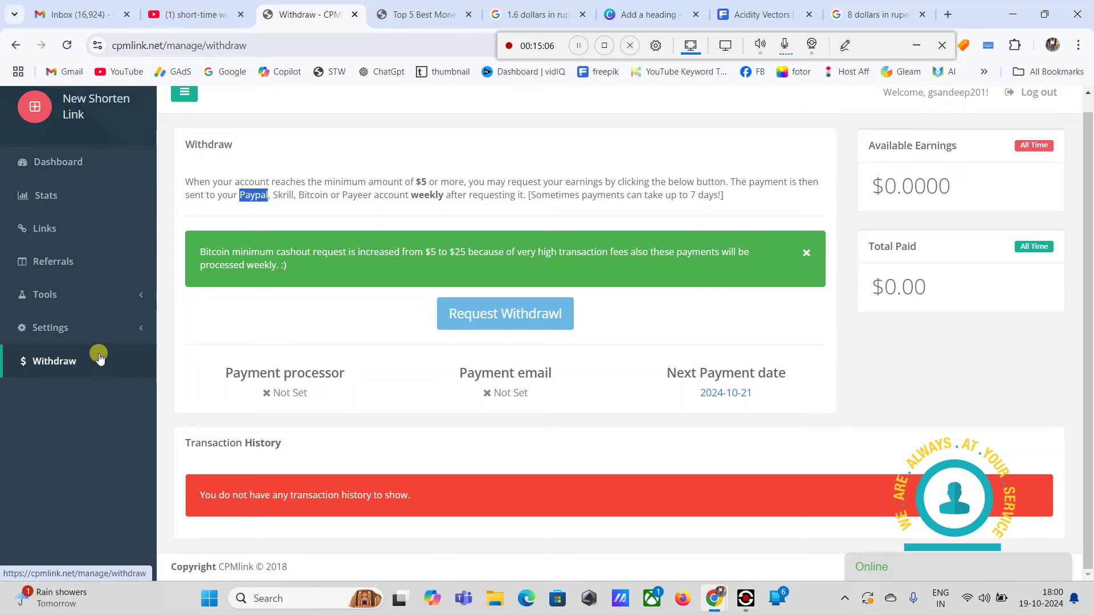
Copy the referral link from the Referrals page and highlight the 5% referral share
click(62, 269)
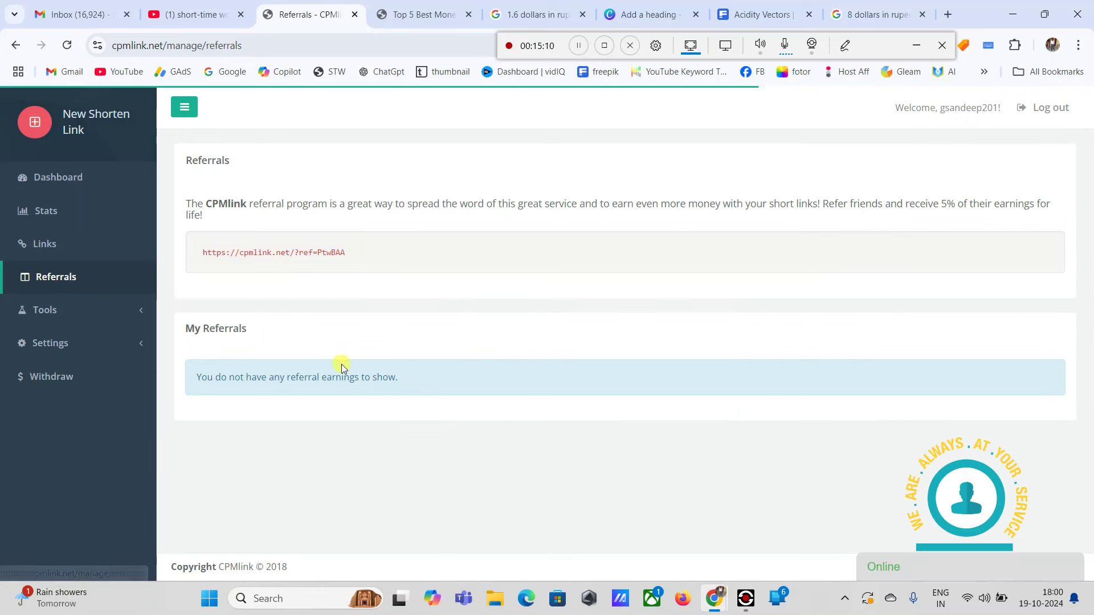
drag(201, 253, 324, 259)
right_click(325, 263)
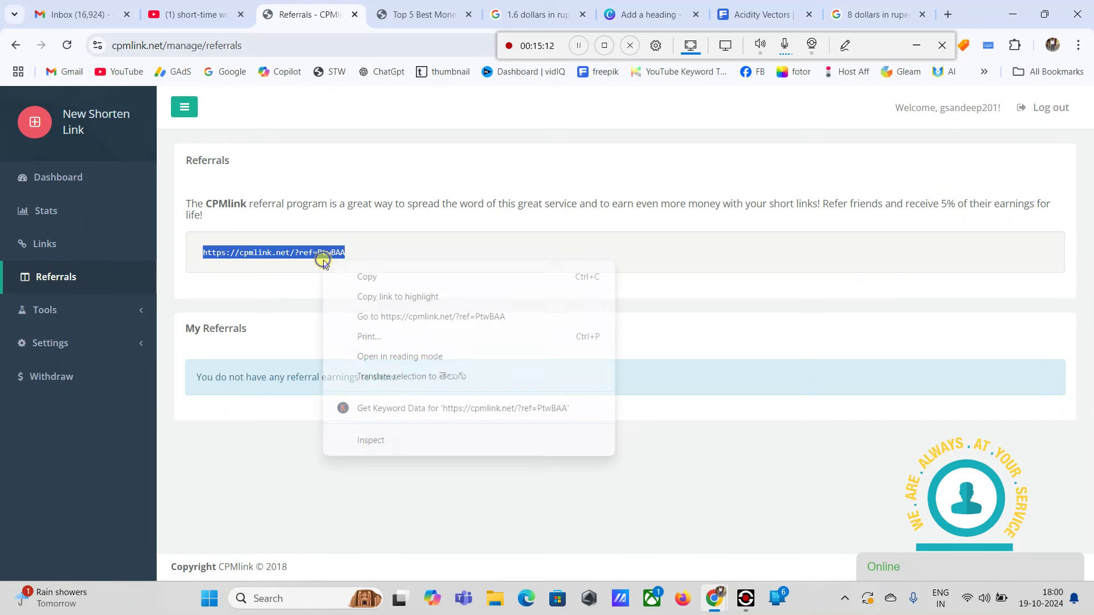
click(361, 275)
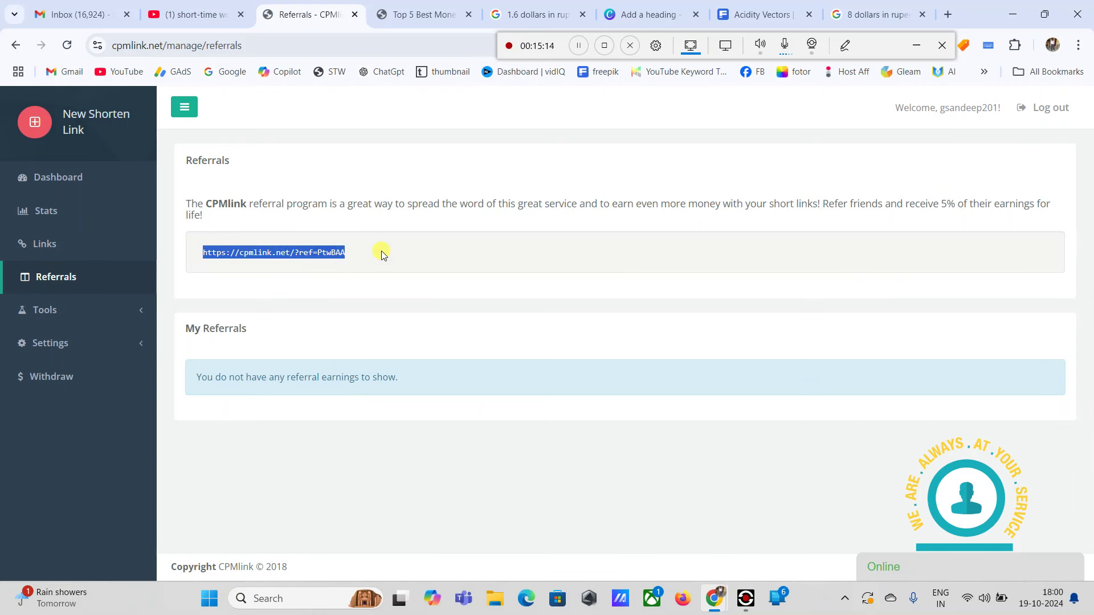
mouse_move(934, 204)
mouse_down()
mouse_move(962, 206)
mouse_move(951, 206)
mouse_up()
click(959, 205)
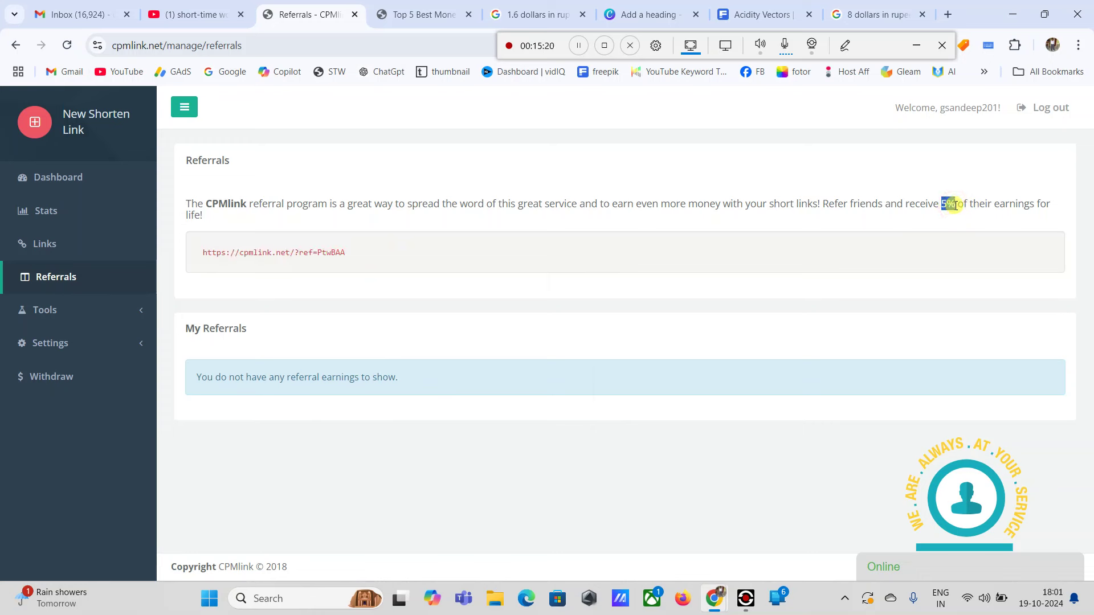
Choose PayPal as the withdrawal method in Profile settings, then go back to the dashboard
click(44, 311)
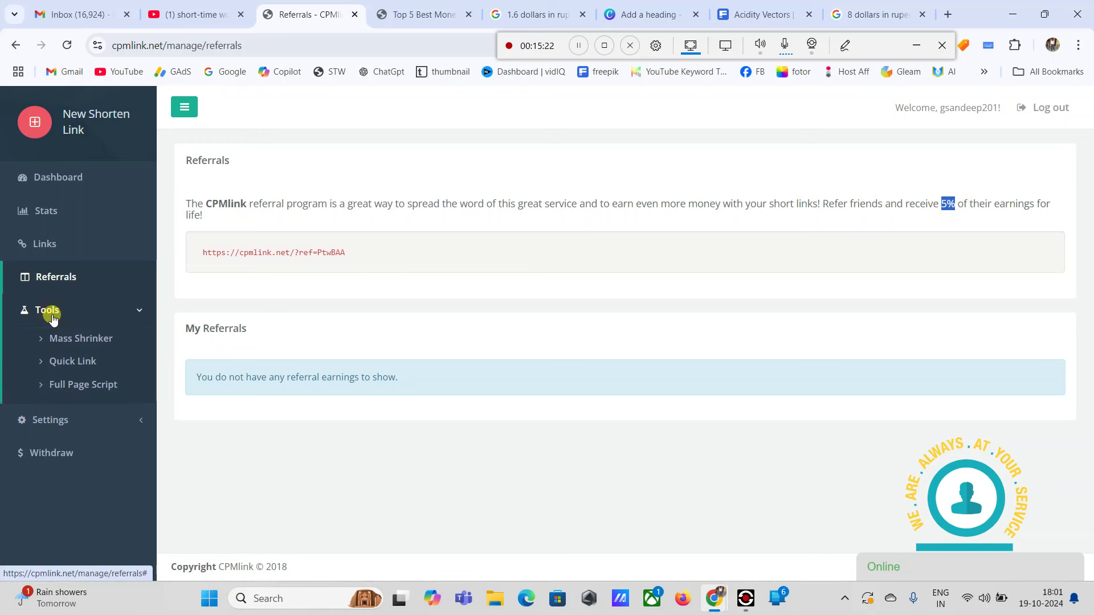
click(67, 420)
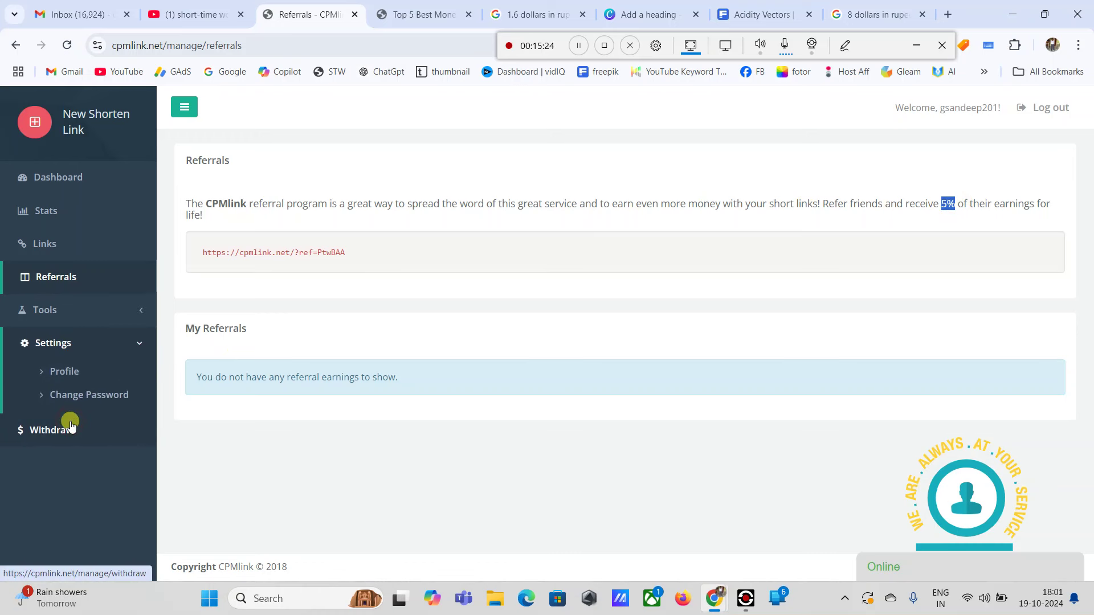
click(66, 374)
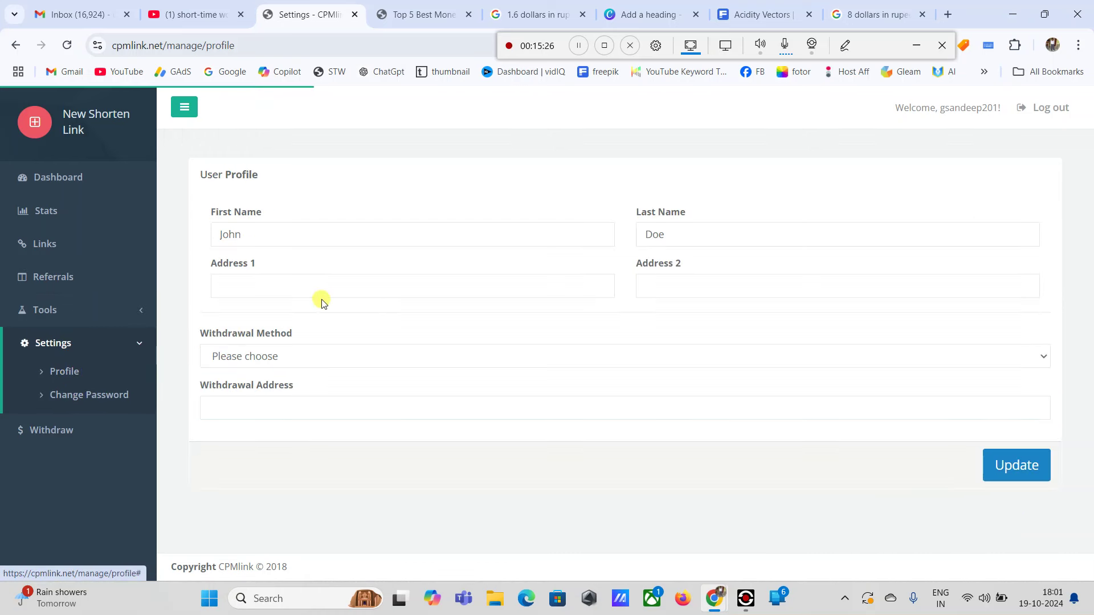
click(232, 359)
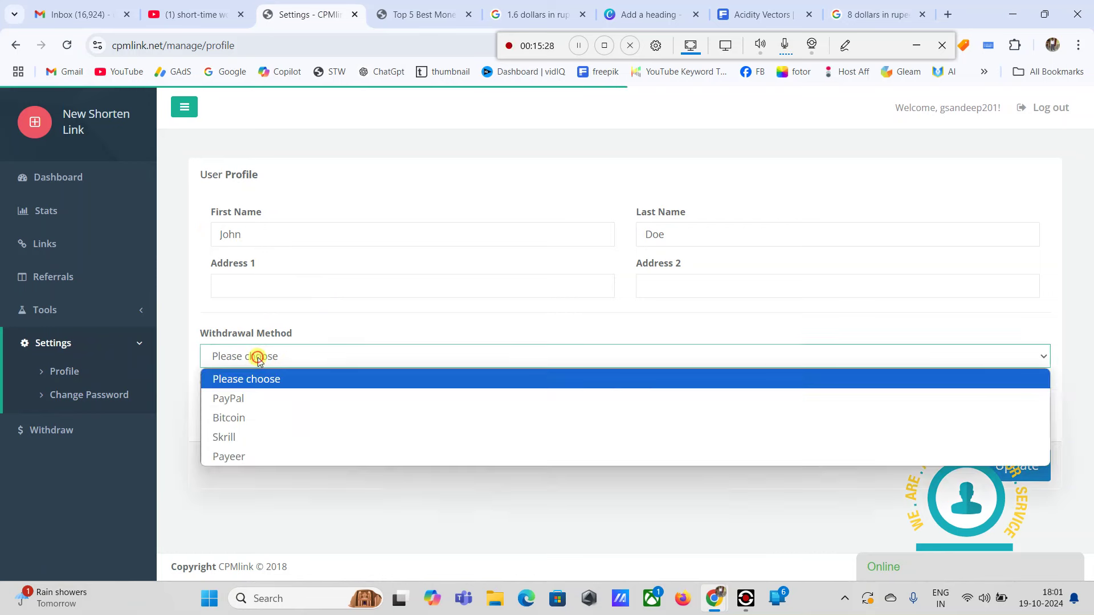
click(244, 398)
click(251, 407)
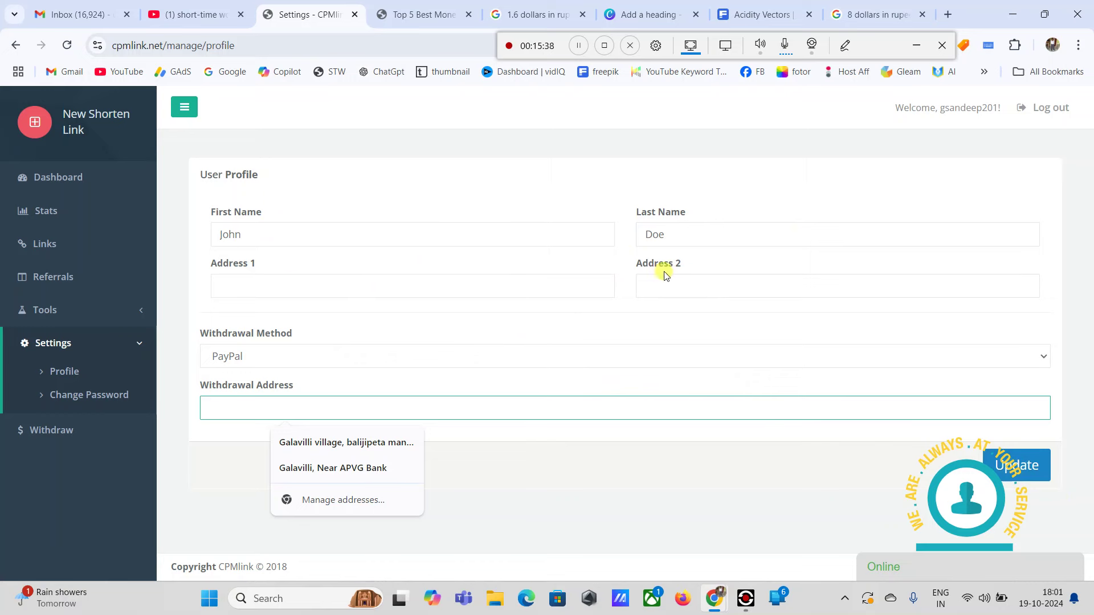
drag(337, 235, 215, 244)
key(Tab)
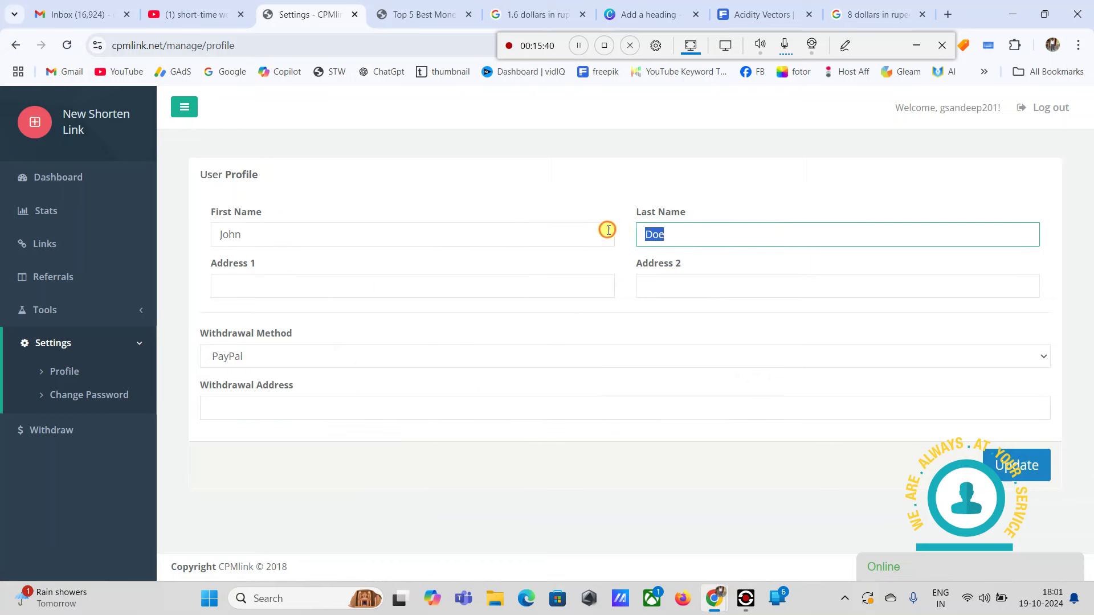
click(268, 233)
click(67, 178)
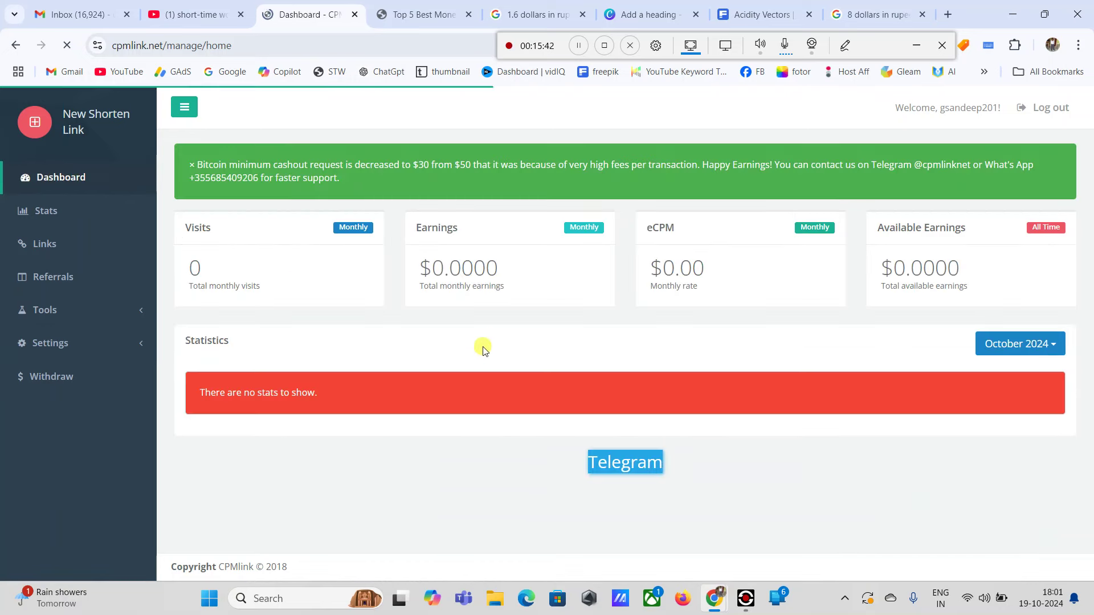
Highlight the zero monthly visits, earnings and eCPM values, then go to the short-time works YouTube videos
double_click(192, 268)
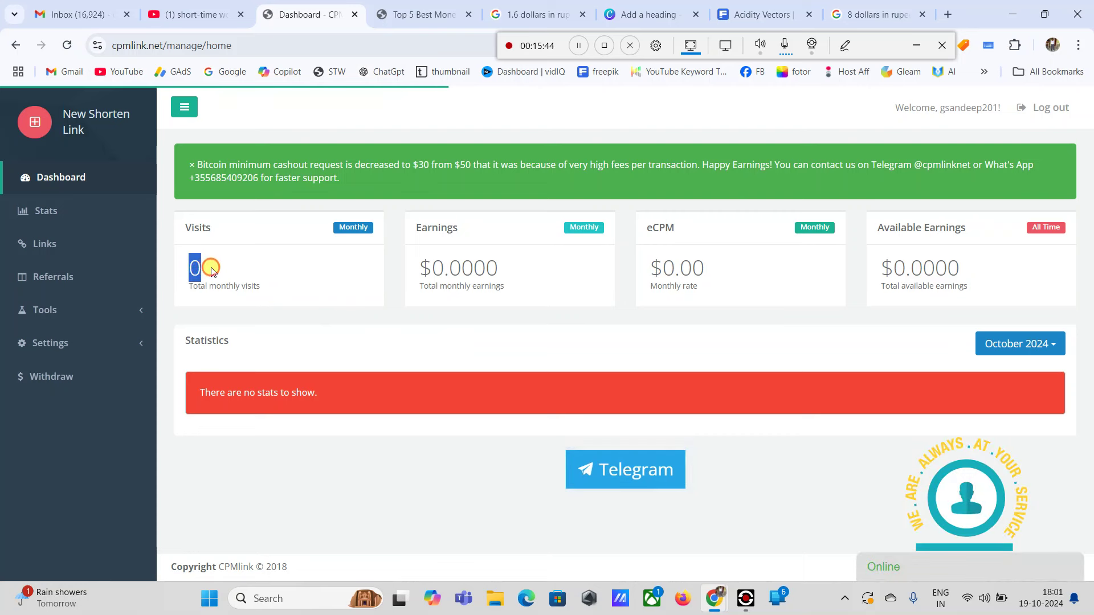
drag(420, 268, 547, 268)
drag(643, 273, 794, 285)
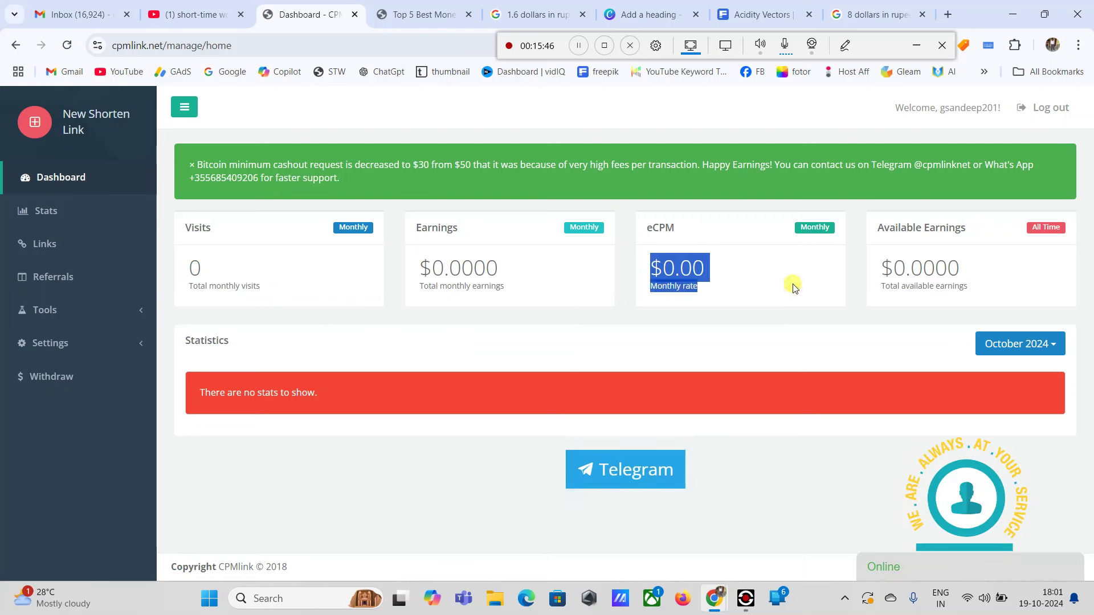
click(793, 284)
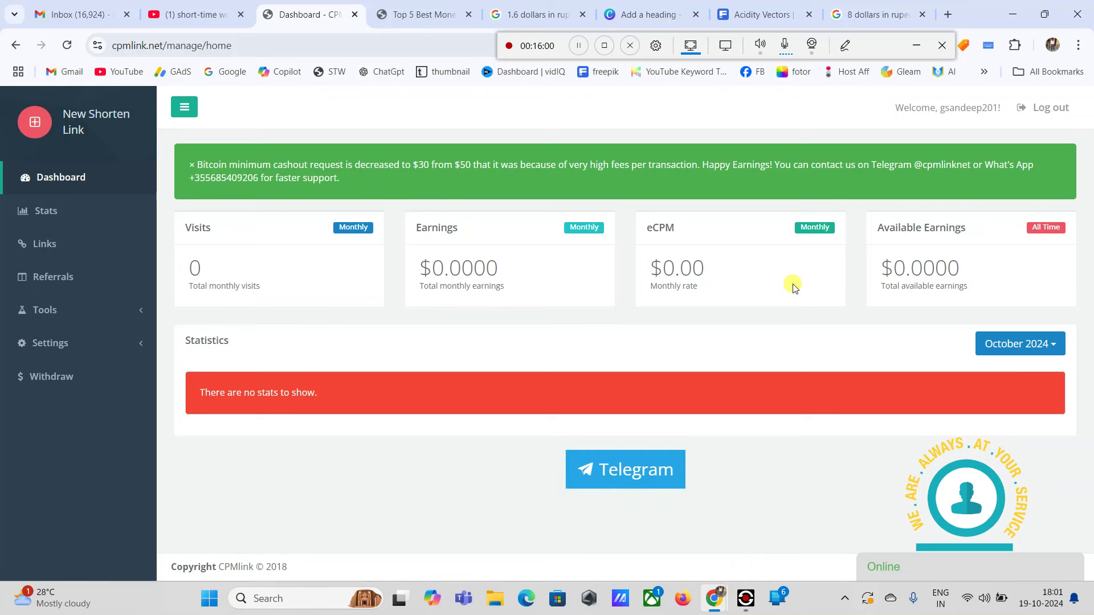
click(188, 15)
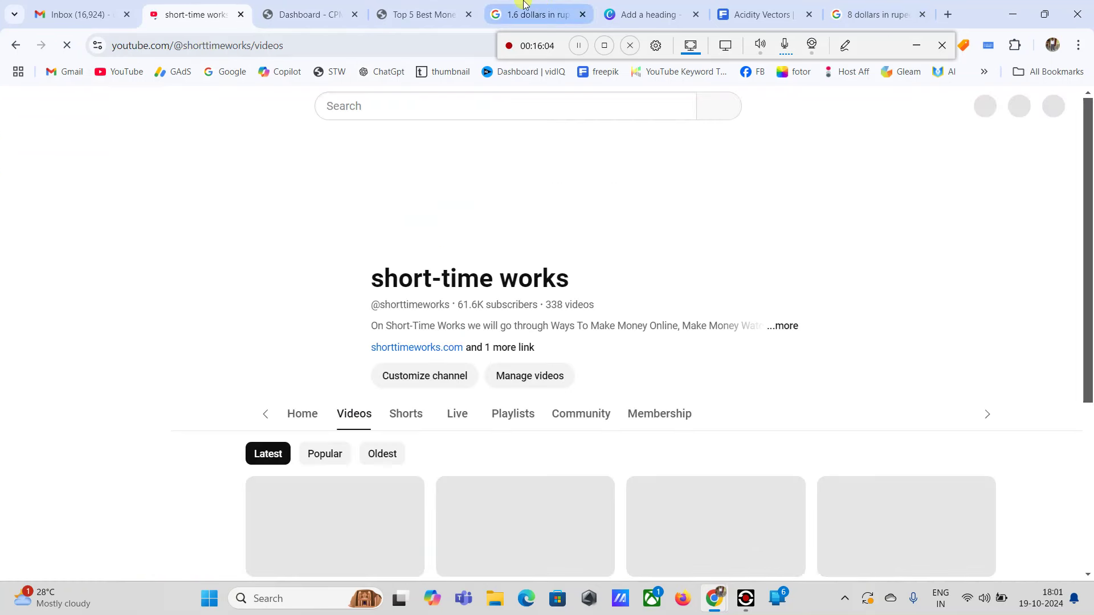
Open the 'A Complete Guide To YouTube Money Making System In Telugu' course from the blog's Courses listing
click(431, 6)
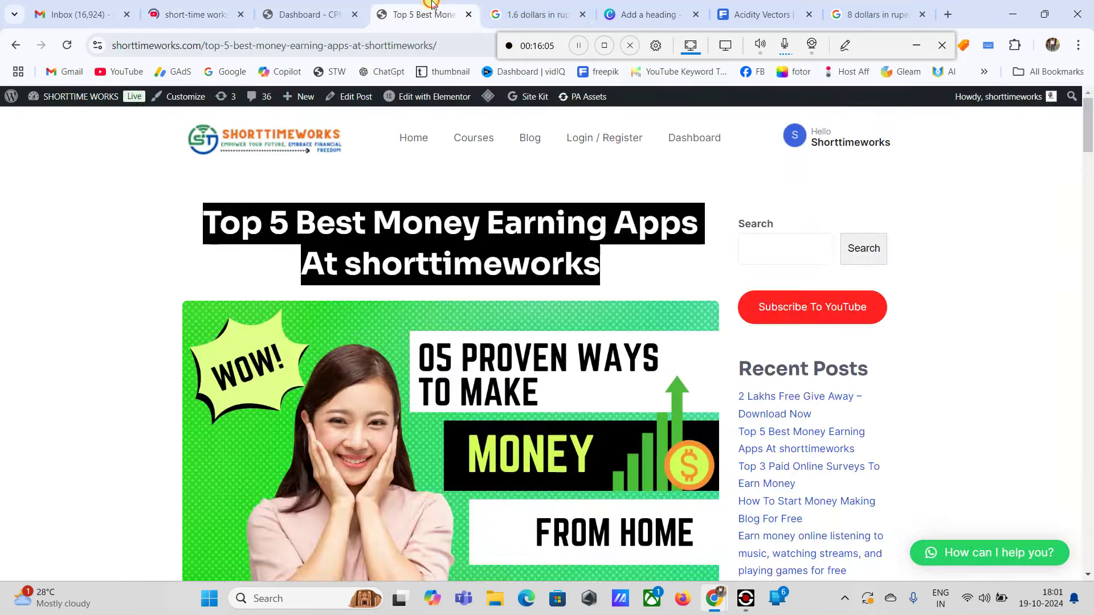
click(482, 139)
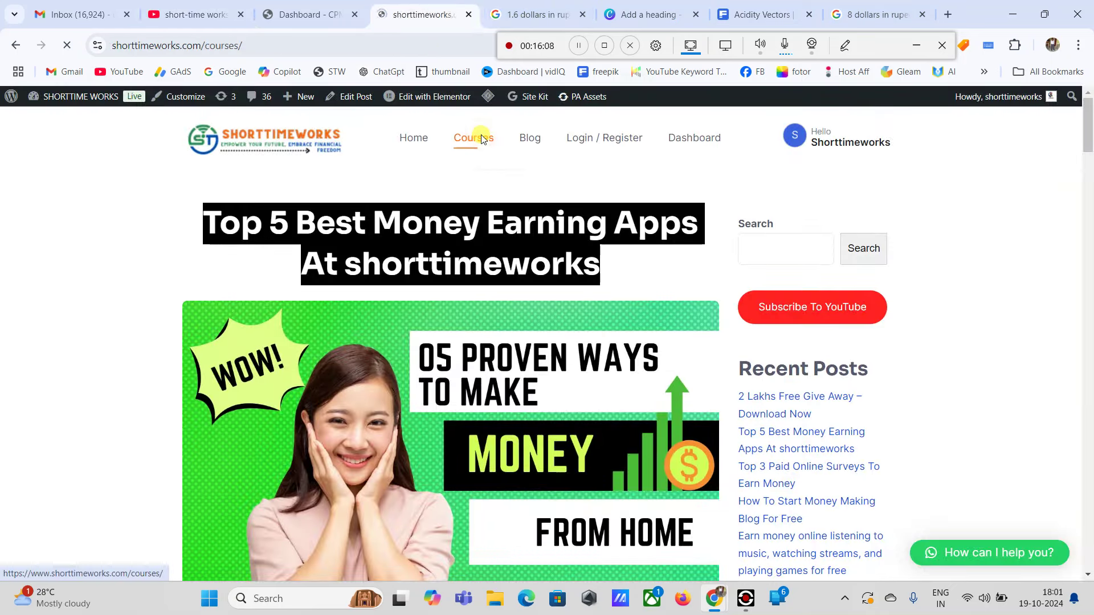
scroll(632, 362, down, 4)
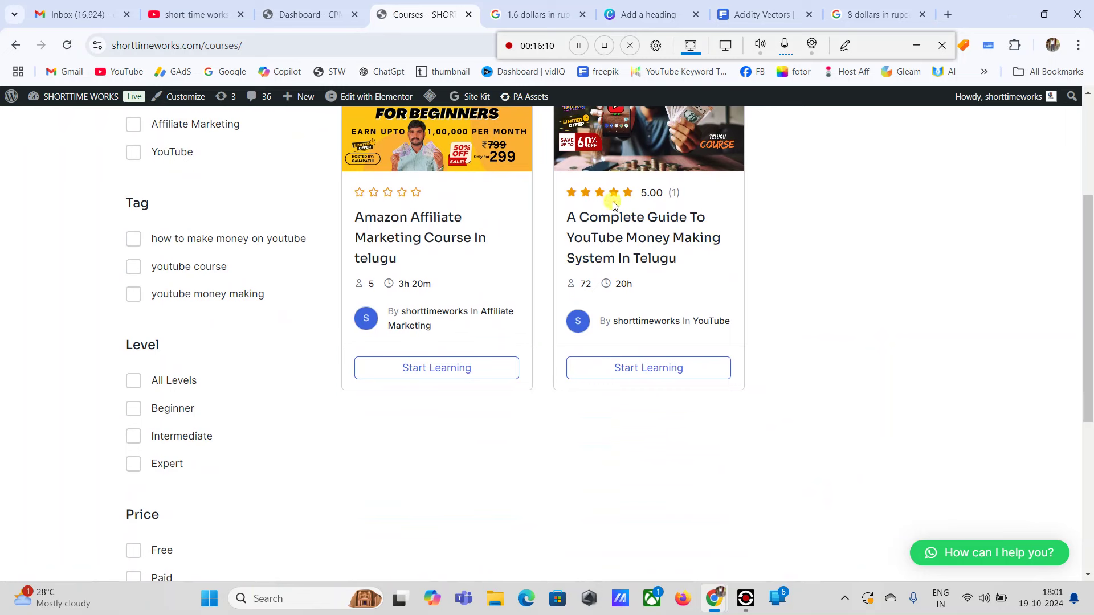
click(634, 238)
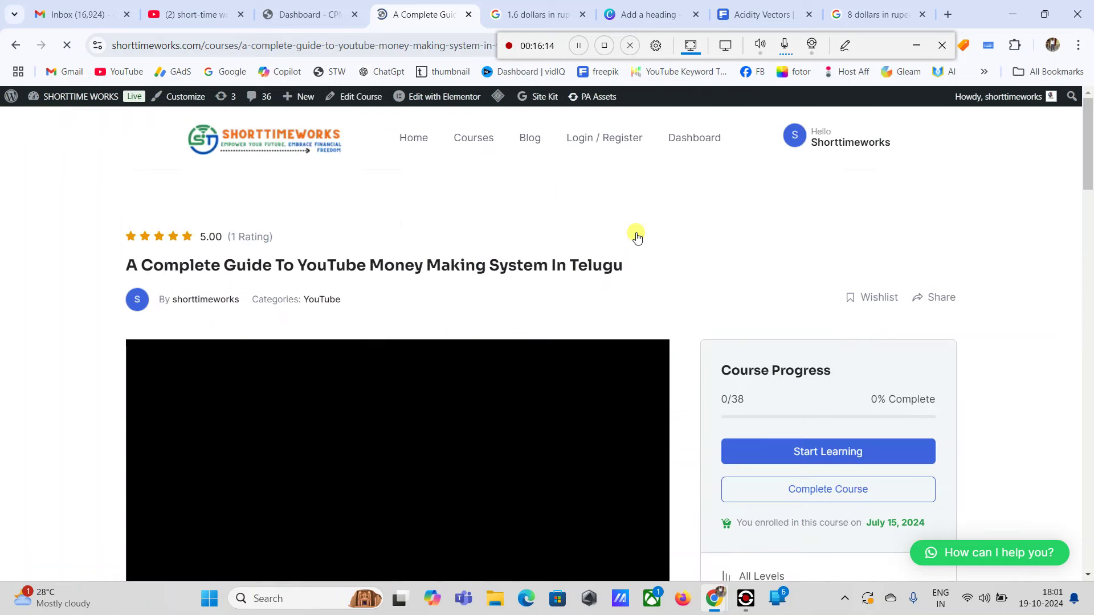